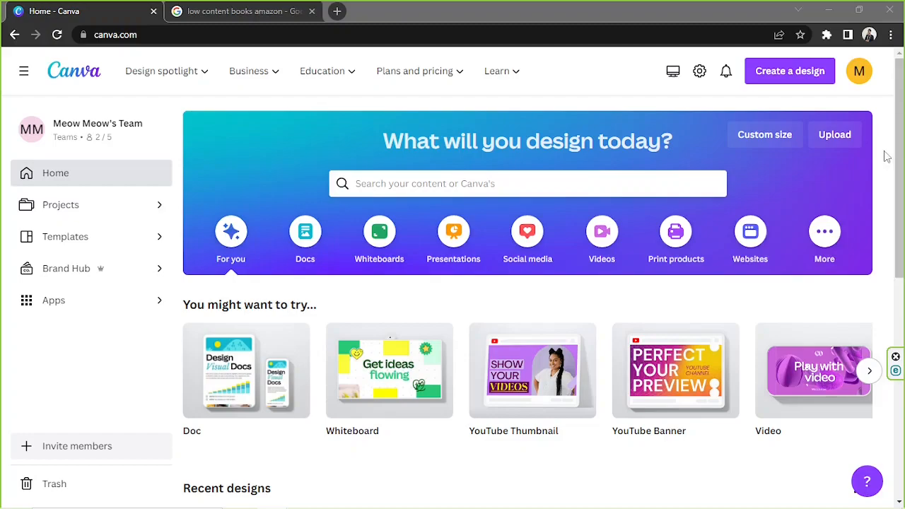
# Step: Read the answer to "What is a low content book on Amazon?" in the Google results for low content books amazon
pyautogui.click(267, 10)
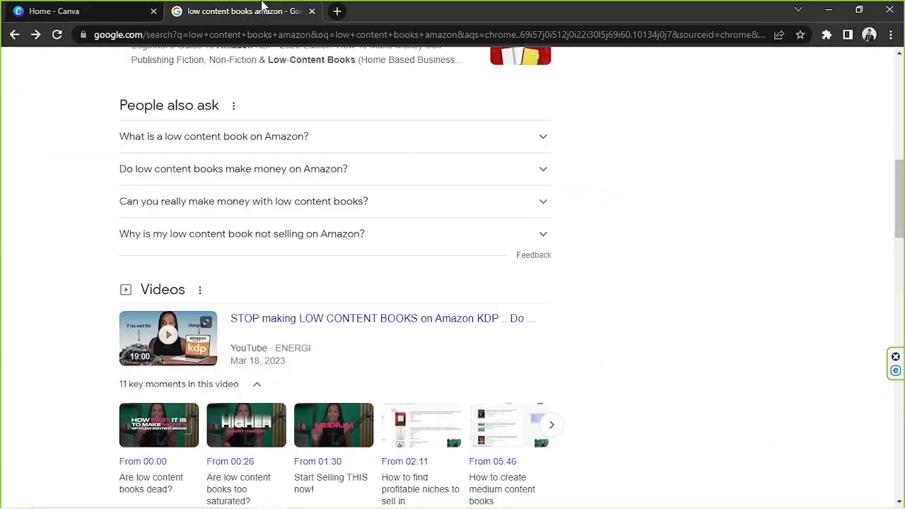
pyautogui.scroll(10, 265, 71)
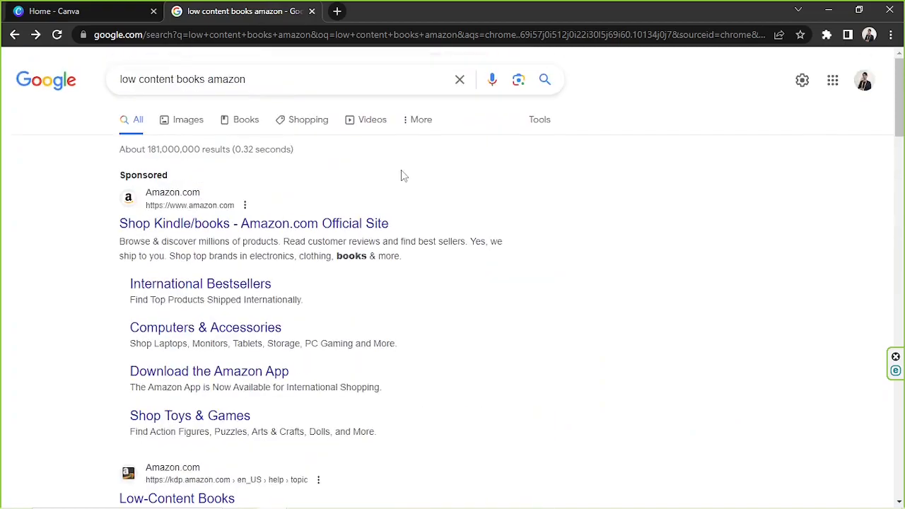
pyautogui.click(290, 81)
pyautogui.click(697, 161)
pyautogui.scroll(-3, 695, 160)
pyautogui.scroll(-5, 695, 158)
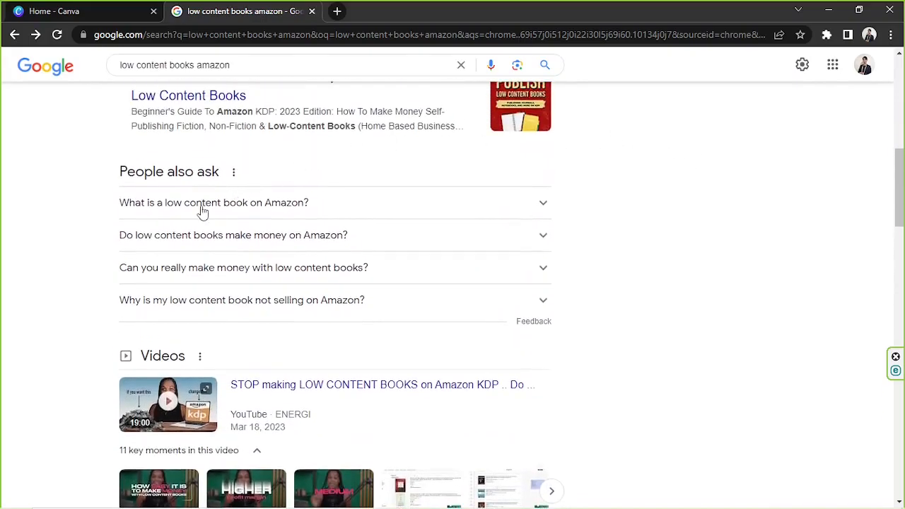
pyautogui.click(168, 208)
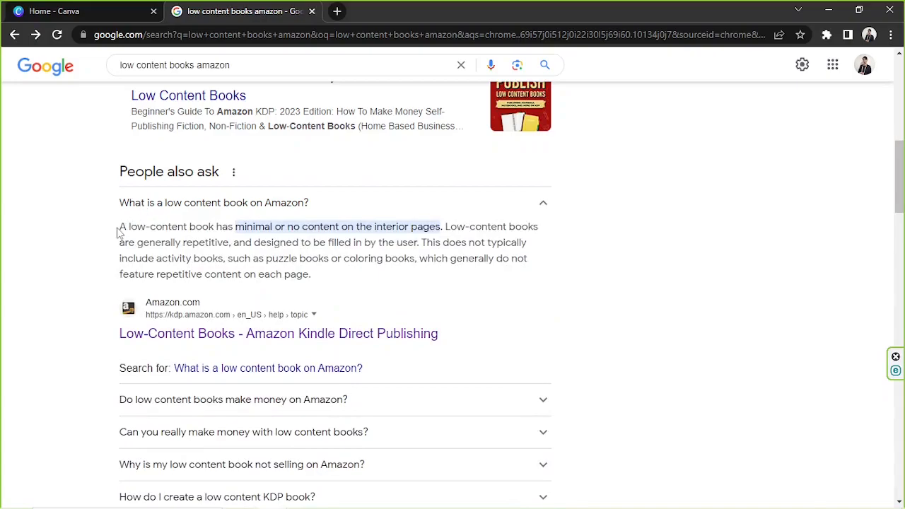
pyautogui.moveTo(121, 227); pyautogui.dragTo(446, 226)
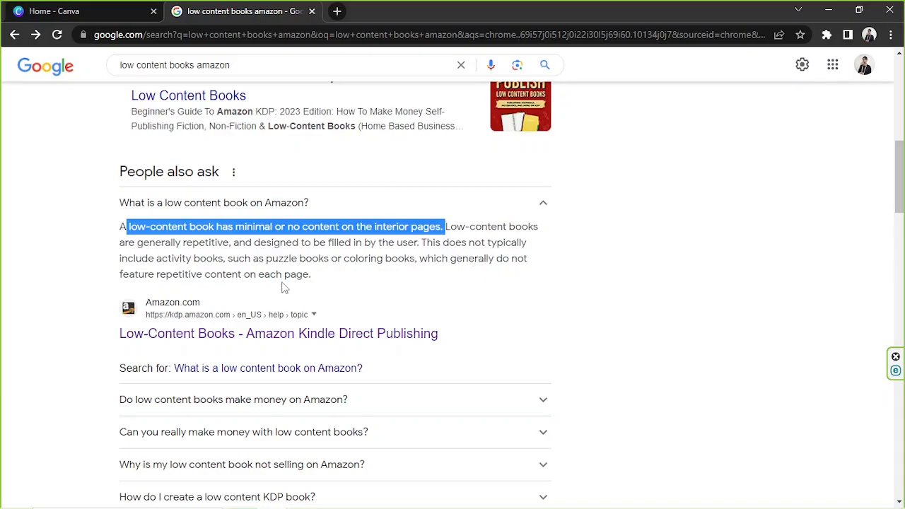
pyautogui.click(322, 281)
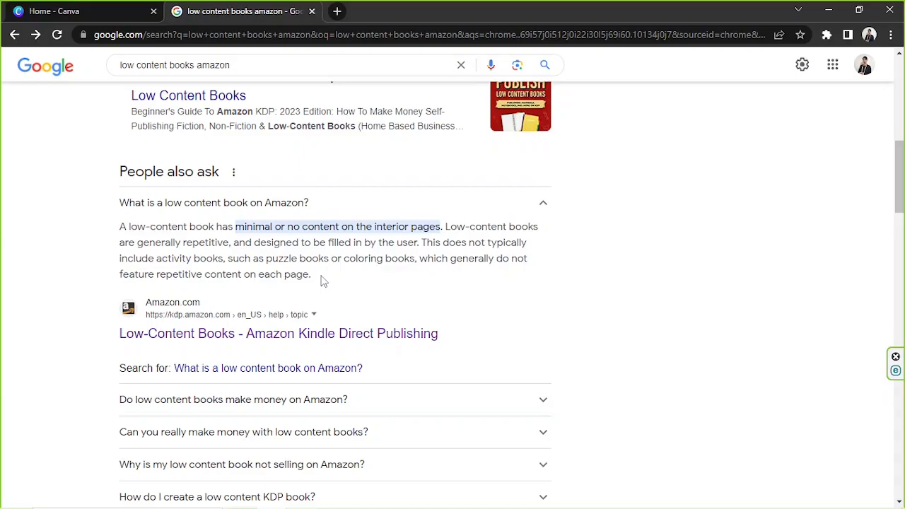
# Step: Open the Amazon Kindle Direct Publishing page on low-content books and examine its table of low-content book examples
pyautogui.click(226, 336)
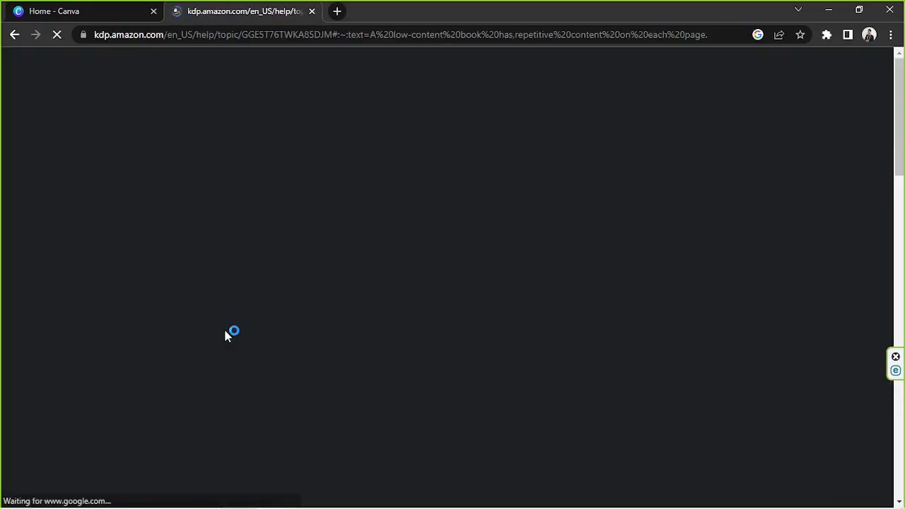
pyautogui.scroll(-2, 367, 244)
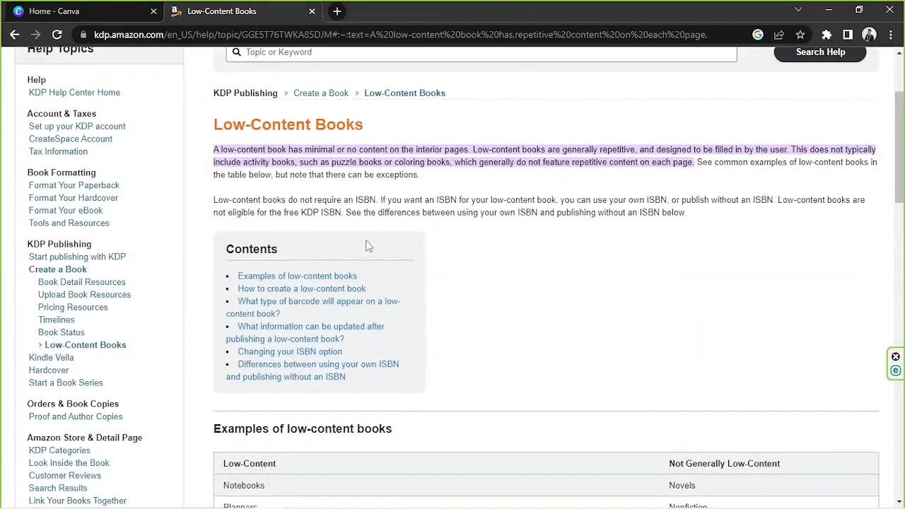
pyautogui.scroll(-4, 367, 244)
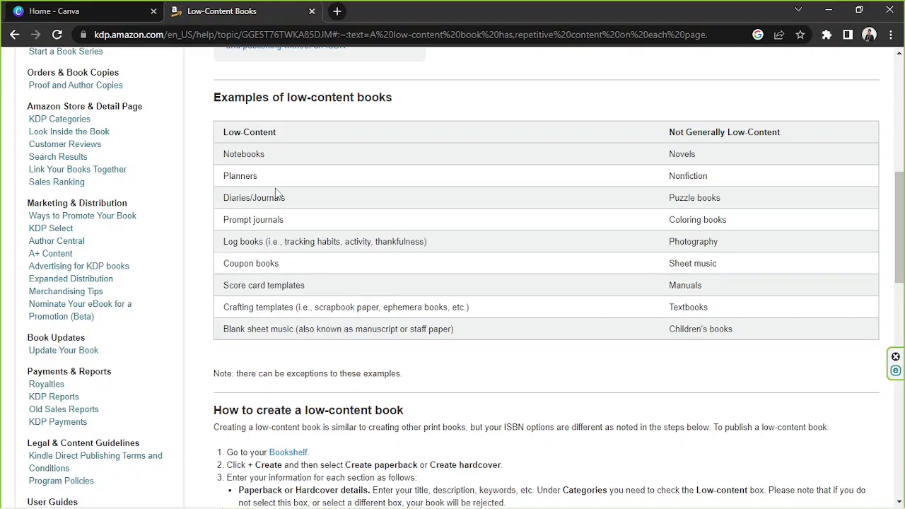
pyautogui.moveTo(277, 181); pyautogui.dragTo(220, 179)
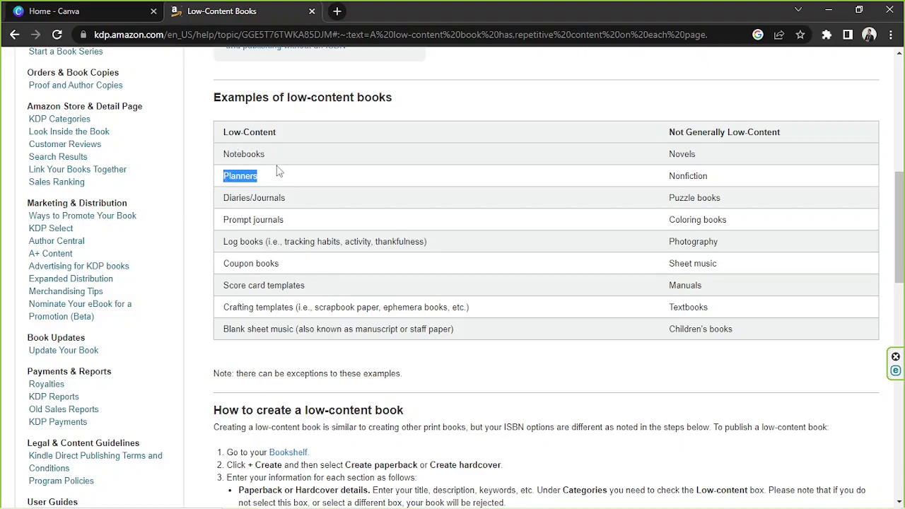
pyautogui.moveTo(220, 150); pyautogui.dragTo(463, 338)
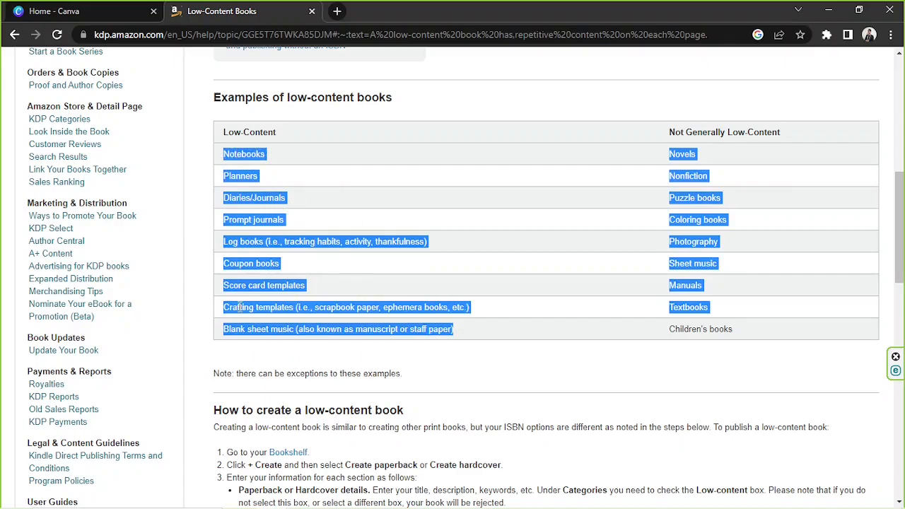
pyautogui.click(269, 191)
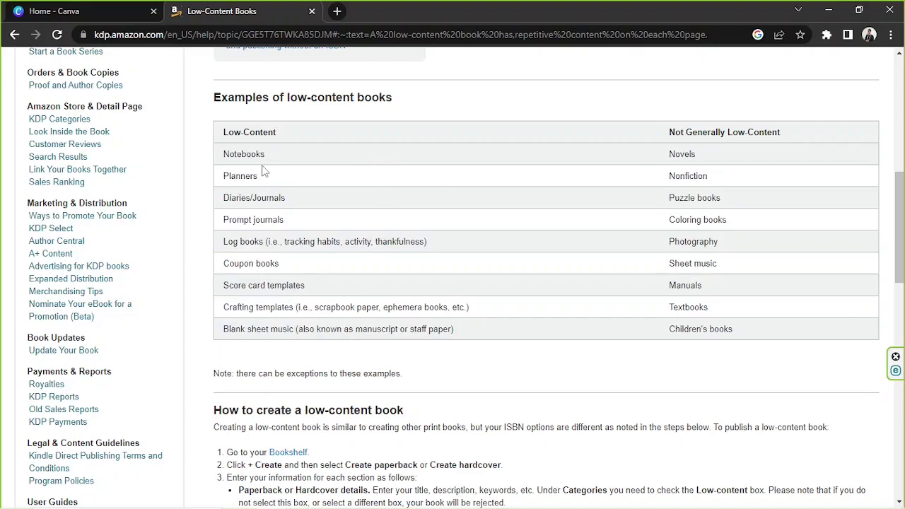
# Step: Switch to Canva and look at the custom size fields and the available measurement units for a new design
pyautogui.click(104, 9)
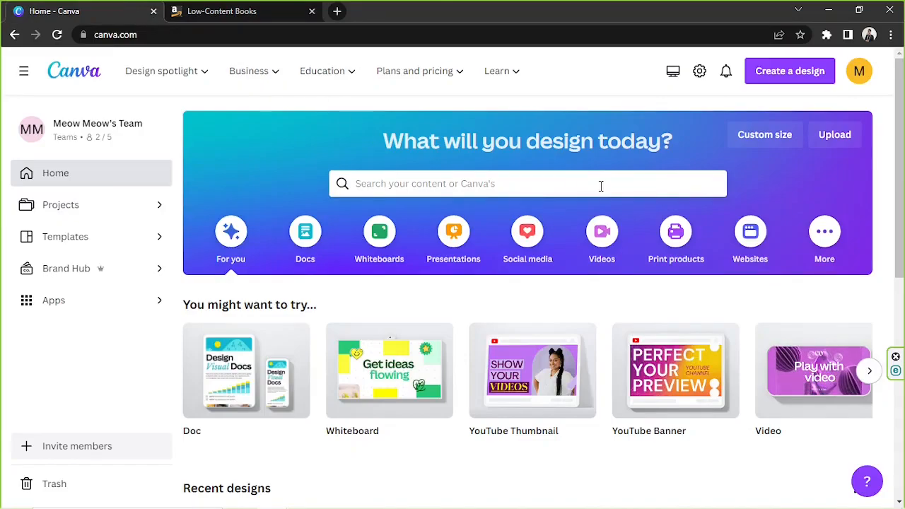
pyautogui.click(766, 140)
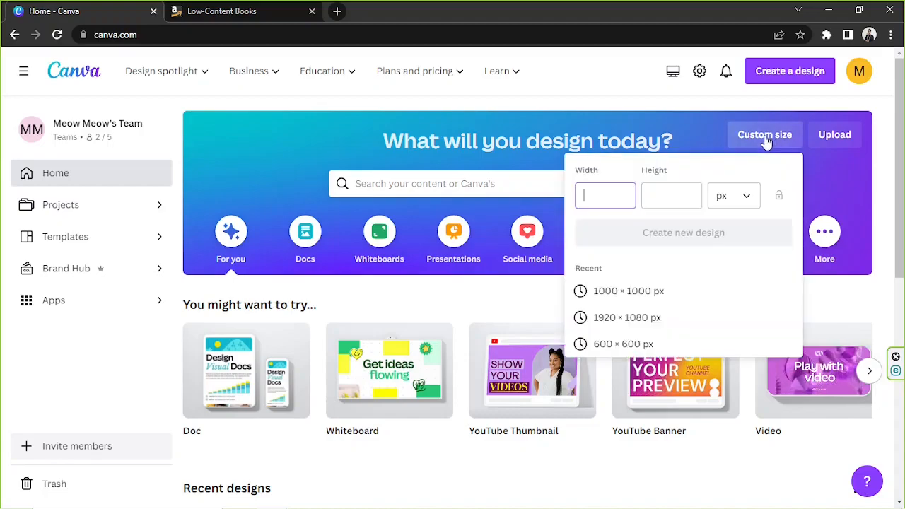
pyautogui.click(678, 191)
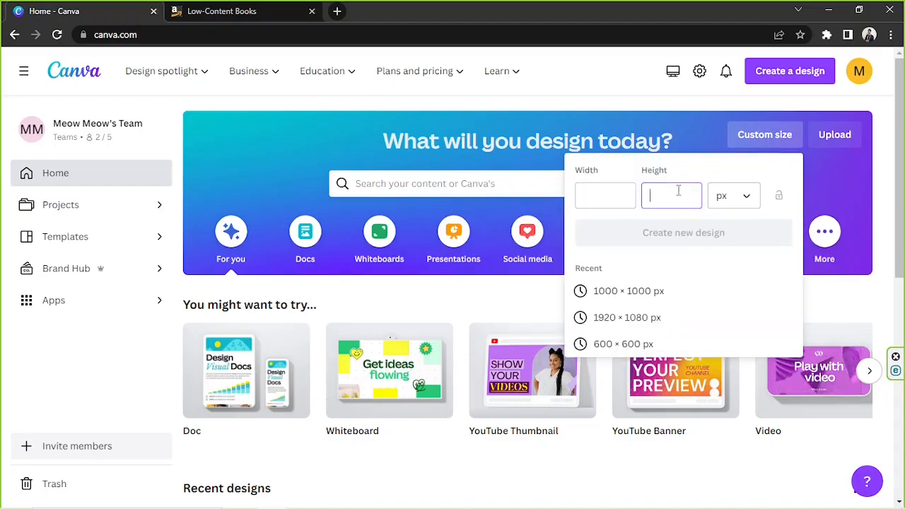
pyautogui.click(738, 203)
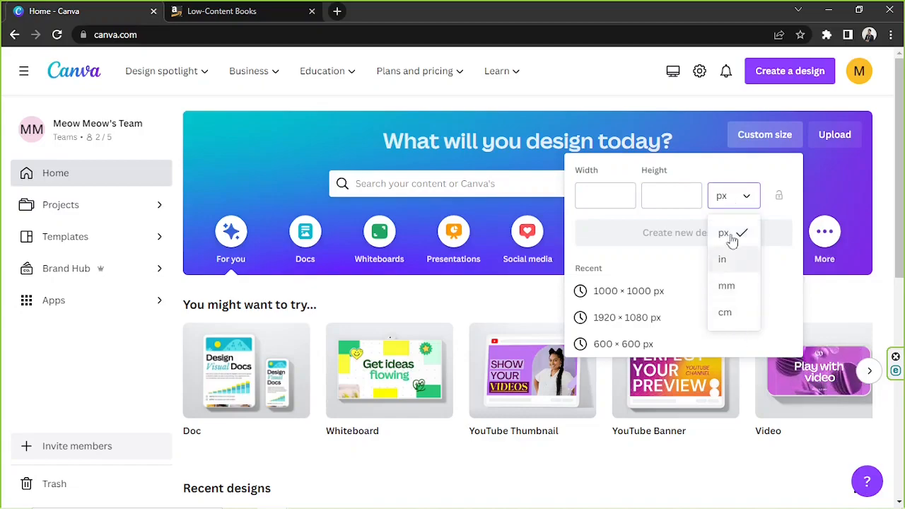
pyautogui.click(737, 202)
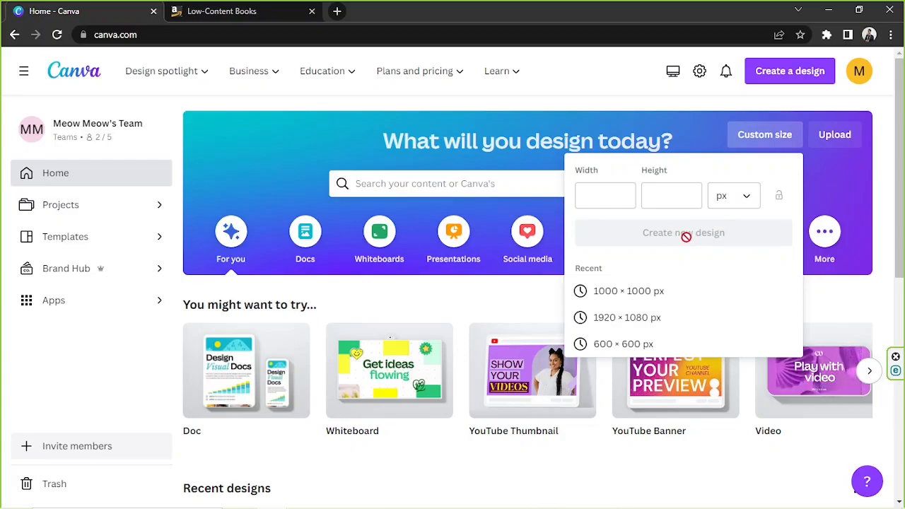
# Step: Search the Canva templates for "planner" and show all matching templates
pyautogui.click(472, 177)
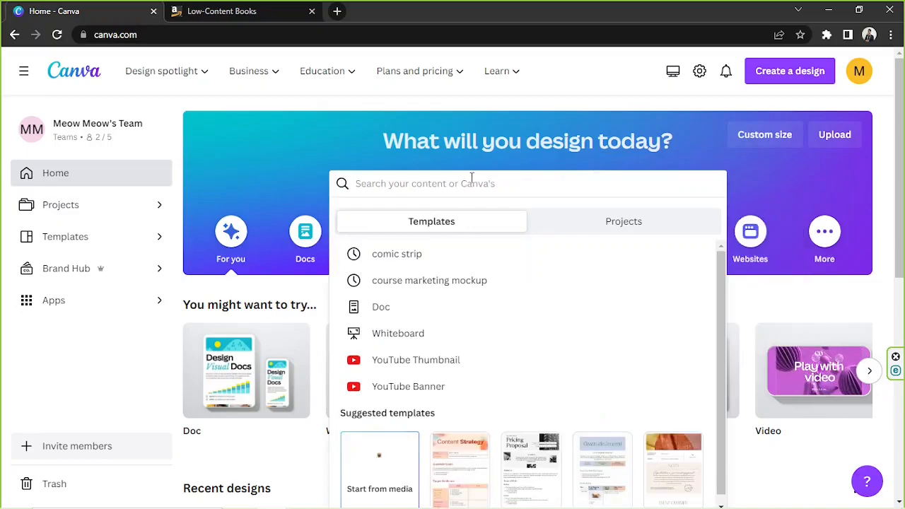
pyautogui.write('planner')
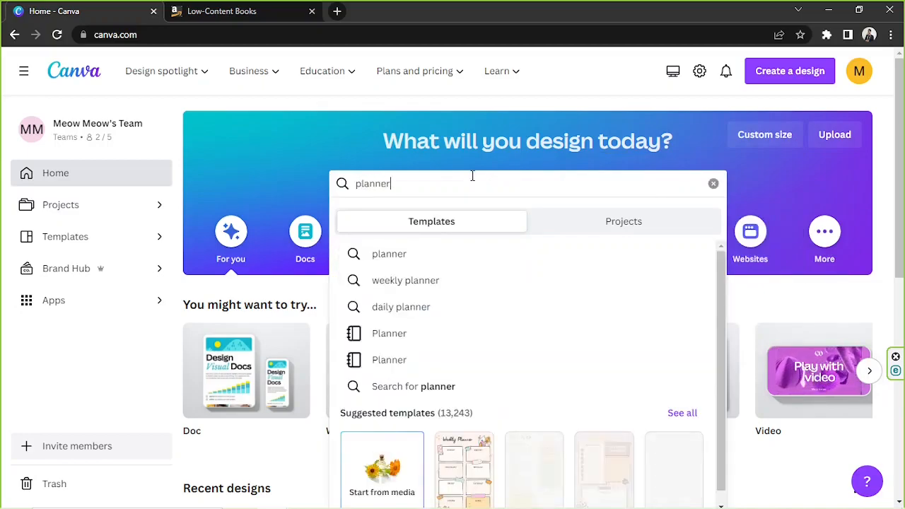
pyautogui.click(682, 414)
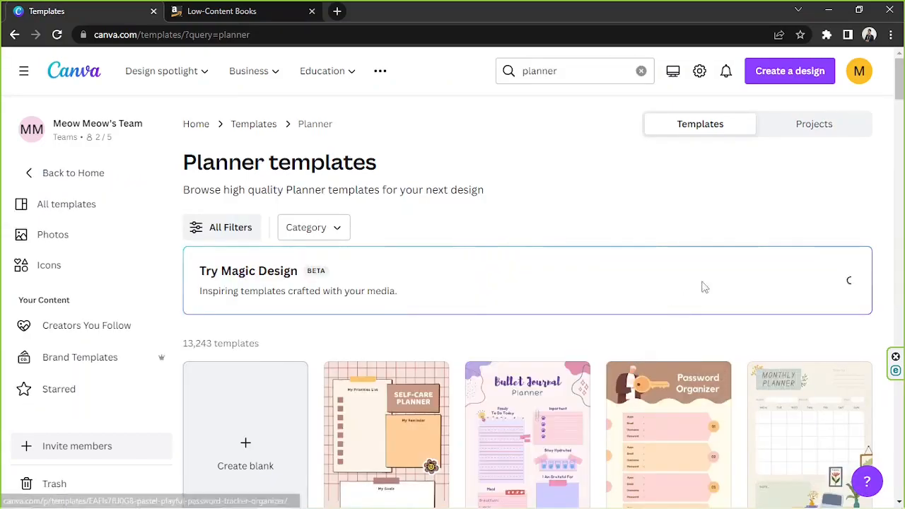
# Step: Open the White And Pink Simple Floral Monthly Calendar 2023 Planner template for customizing and dismiss the letterhead printing offer
pyautogui.scroll(-2, 682, 301)
pyautogui.scroll(-2, 528, 308)
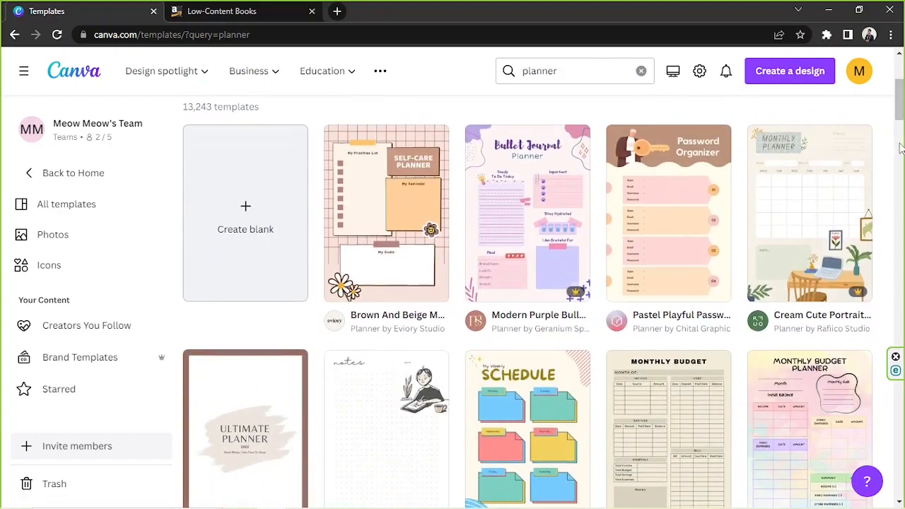
pyautogui.scroll(-6, 900, 147)
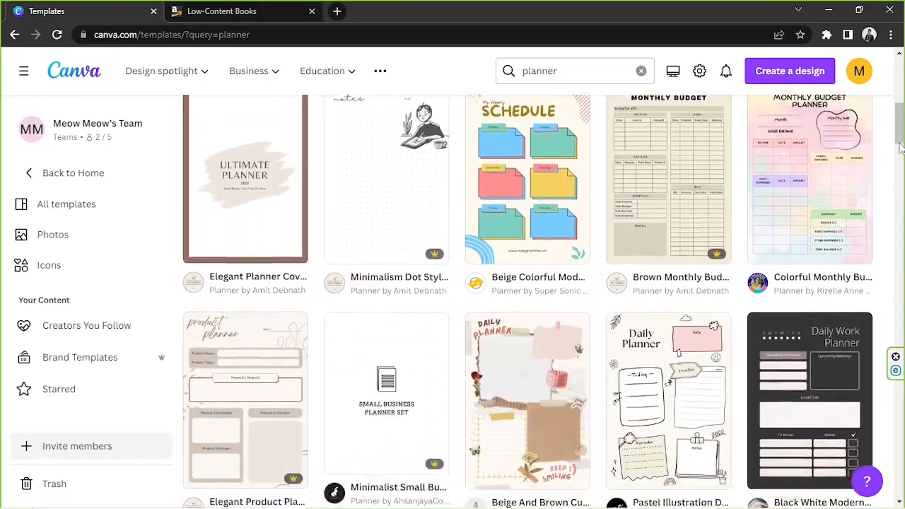
pyautogui.scroll(-5, 900, 147)
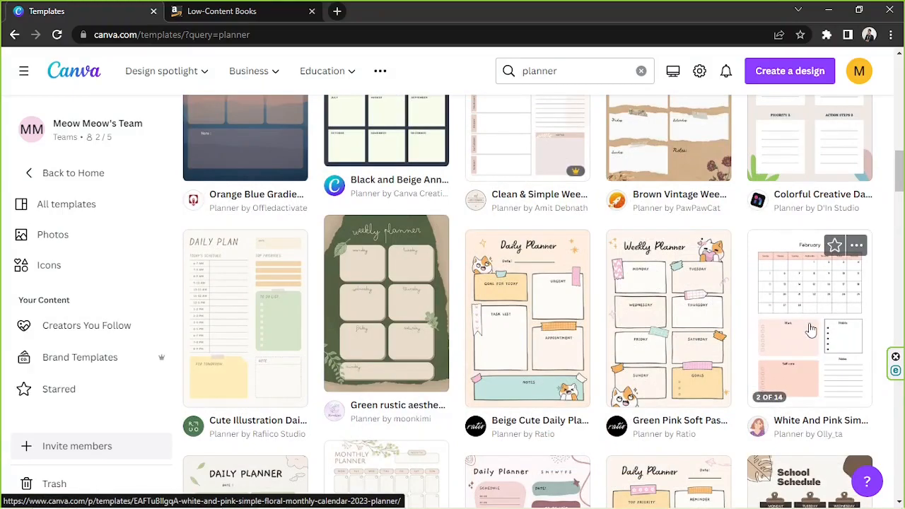
pyautogui.click(811, 329)
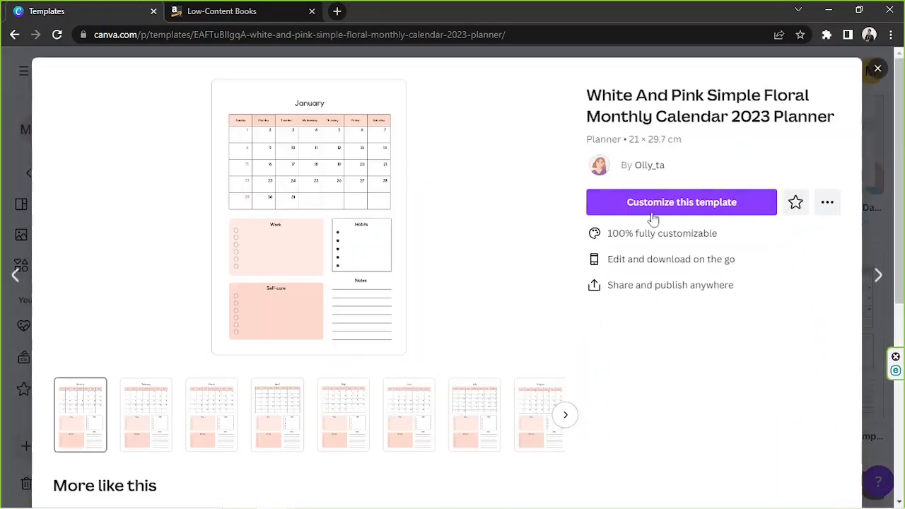
pyautogui.click(695, 210)
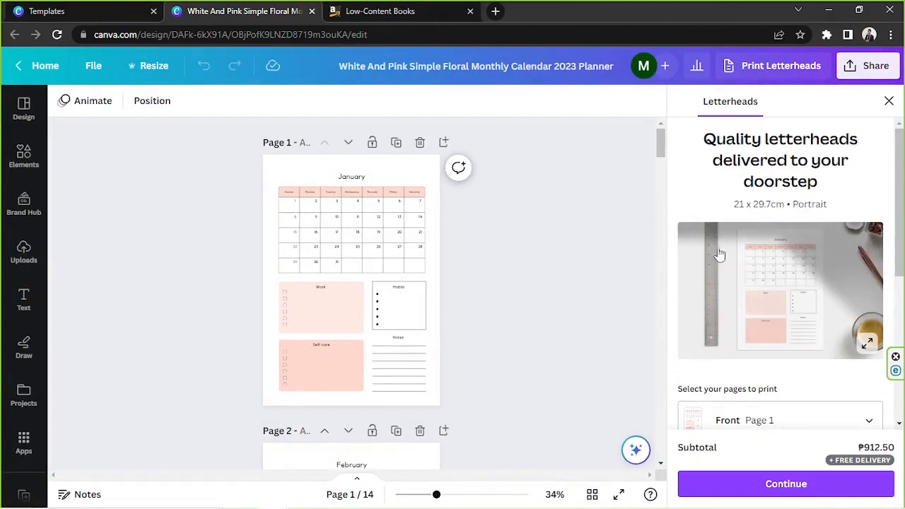
pyautogui.click(889, 101)
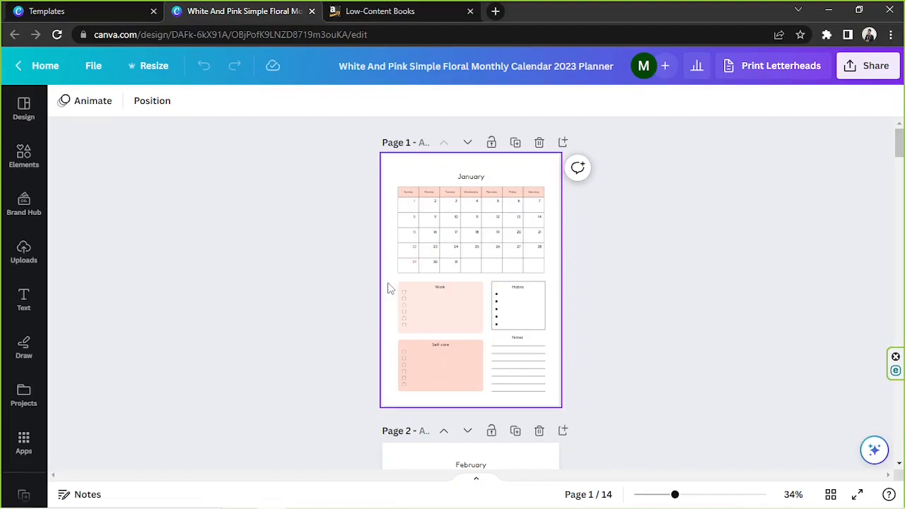
pyautogui.moveTo(347, 173); pyautogui.dragTo(603, 393)
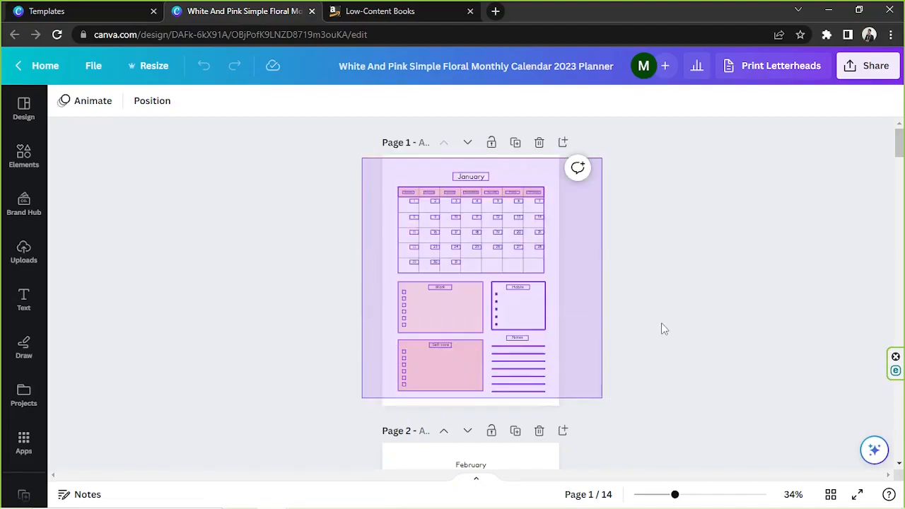
pyautogui.click(662, 327)
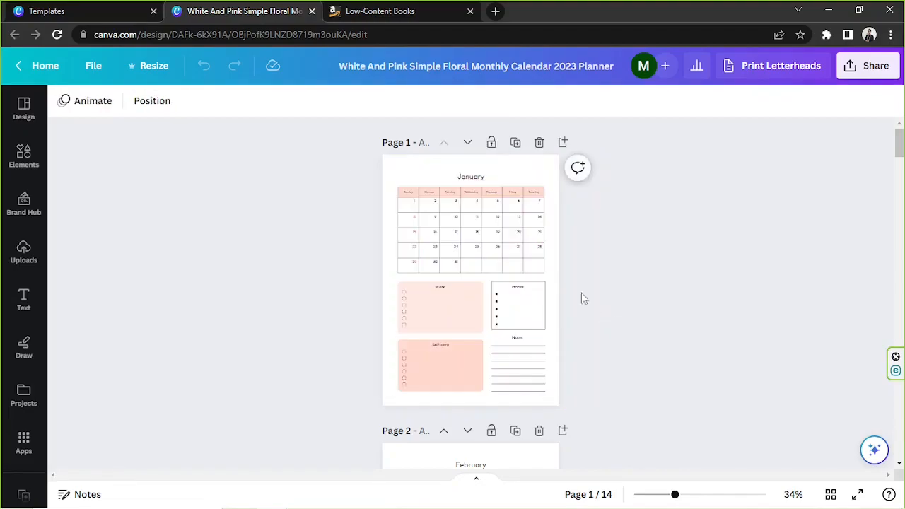
# Step: Browse the alternative A4 planner templates offered in the editor, leaving the template search empty
pyautogui.click(23, 112)
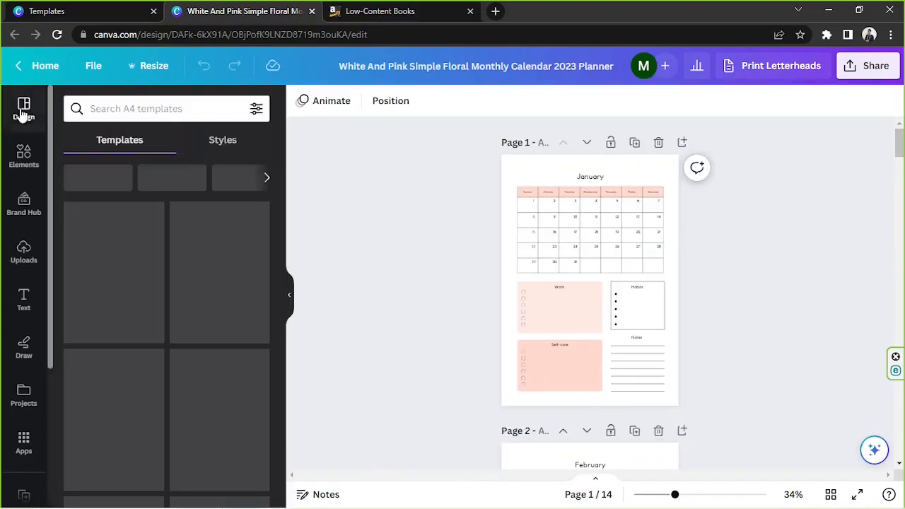
pyautogui.scroll(-8, 109, 344)
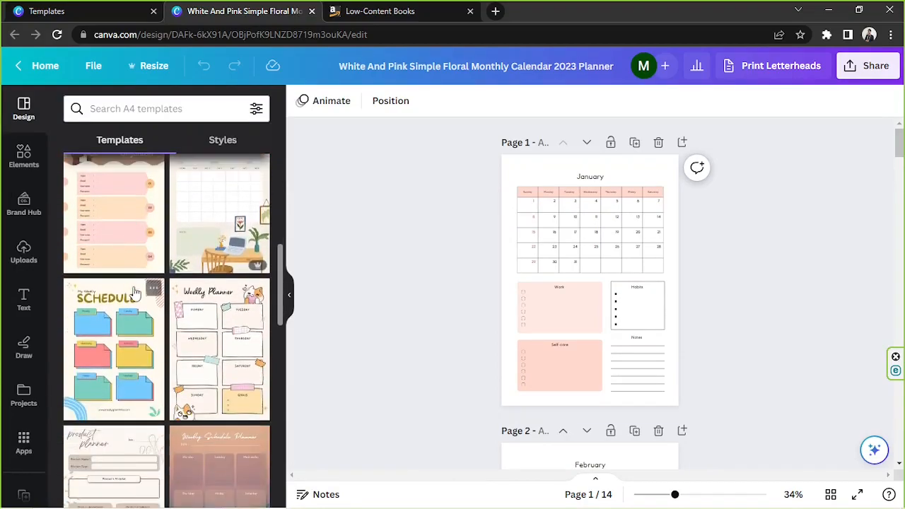
pyautogui.scroll(-4, 135, 293)
pyautogui.scroll(-10, 134, 293)
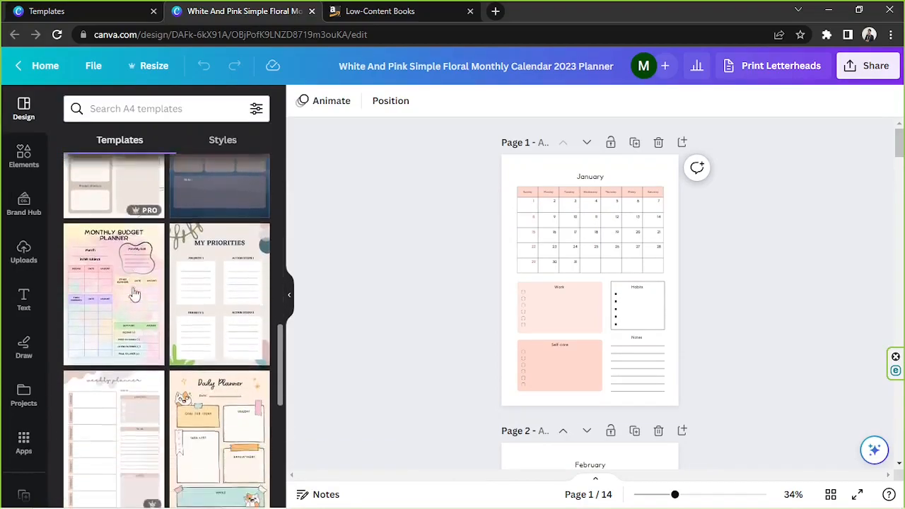
pyautogui.scroll(-2, 134, 293)
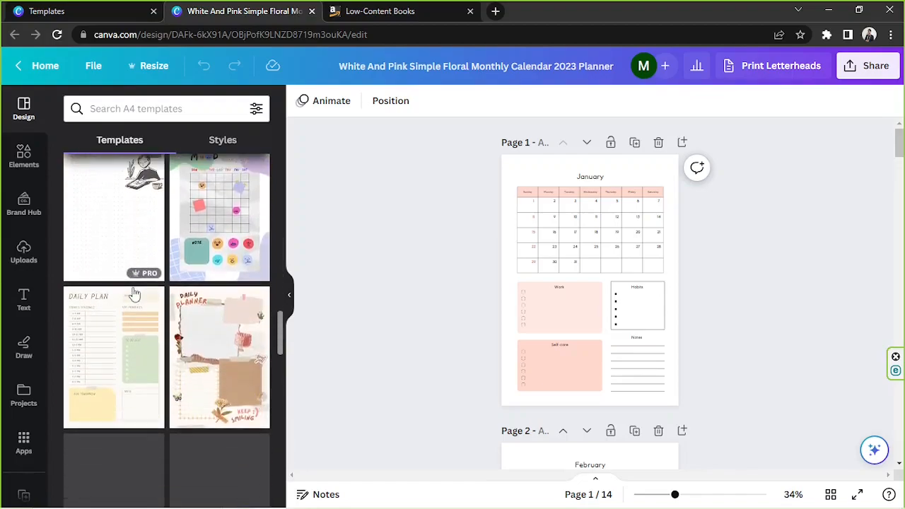
pyautogui.click(172, 113)
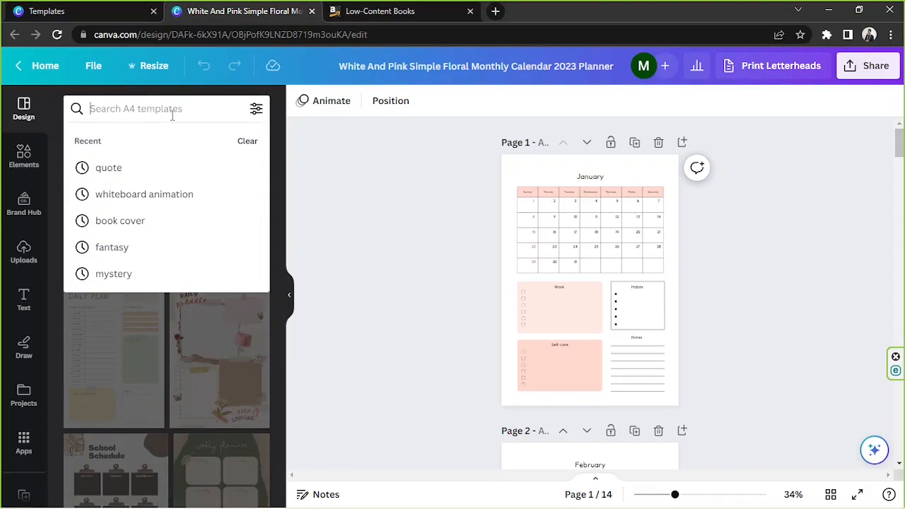
pyautogui.click(288, 300)
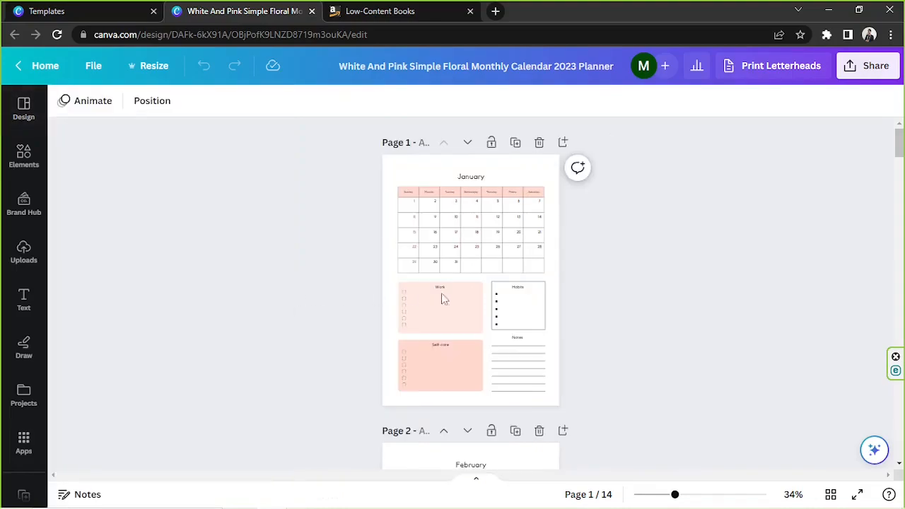
# Step: Duplicate the January page at the start of the planner
pyautogui.moveTo(675, 494); pyautogui.dragTo(687, 495)
pyautogui.moveTo(903, 147); pyautogui.dragTo(903, 127)
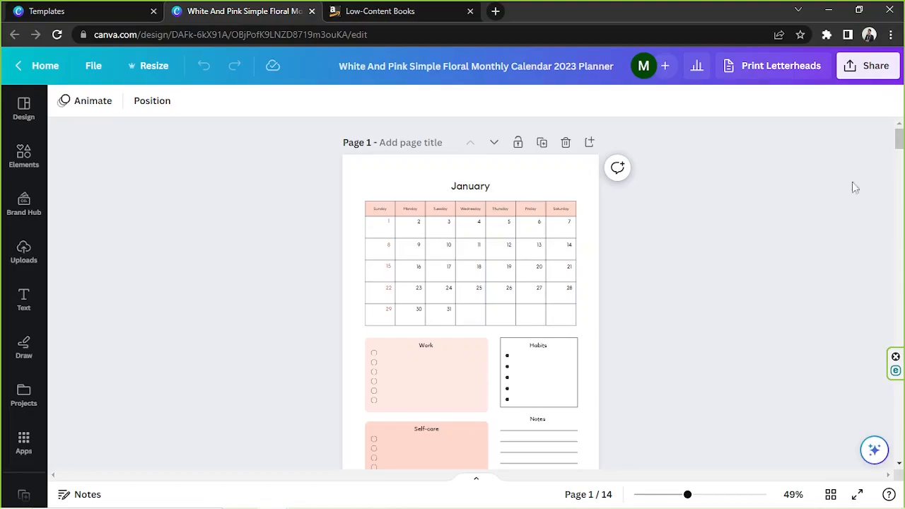
pyautogui.scroll(-2, 899, 141)
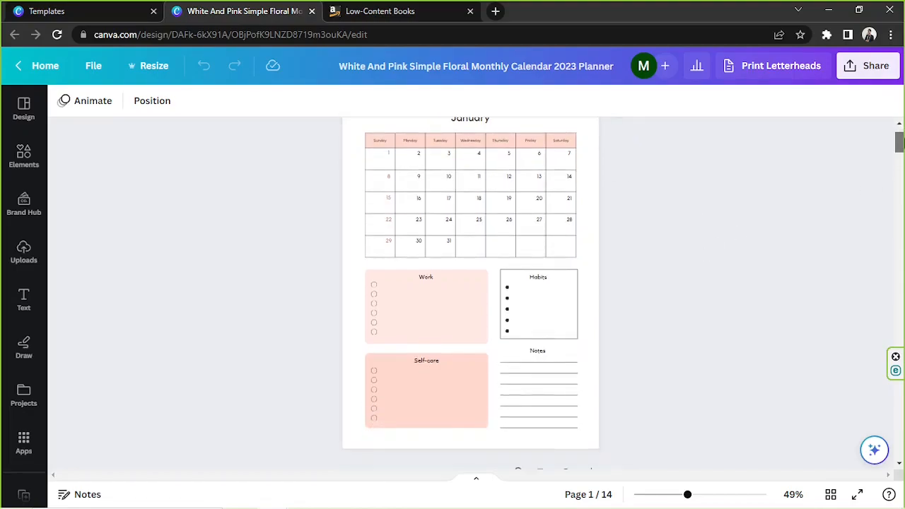
pyautogui.scroll(2, 899, 142)
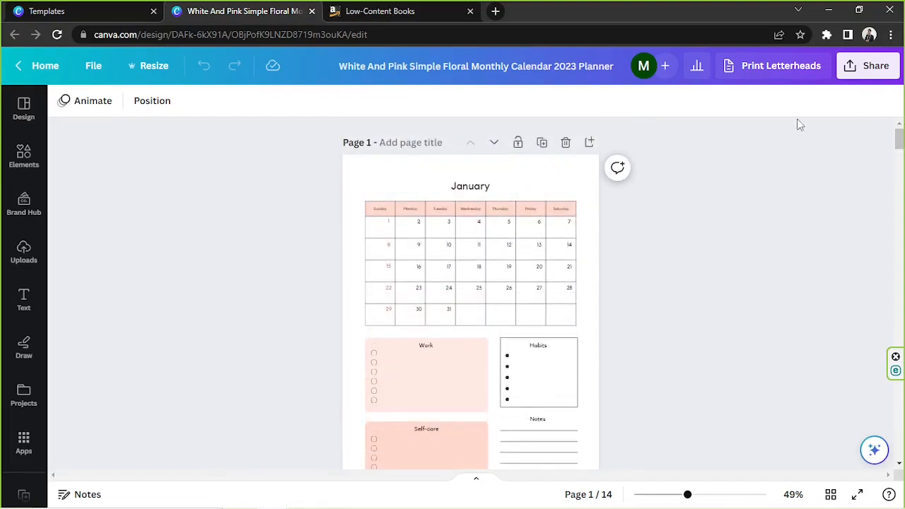
pyautogui.click(542, 145)
# Step: Title the first page "Cover Page"
pyautogui.scroll(10, 649, 226)
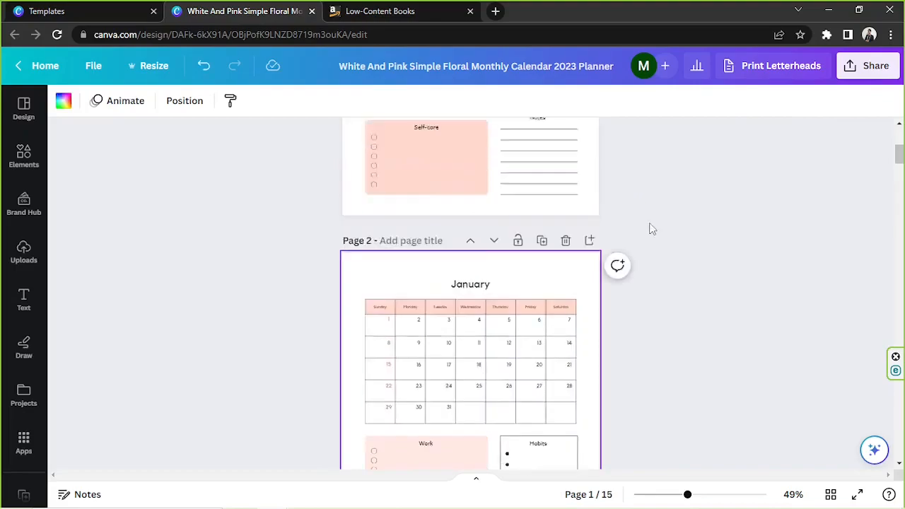
pyautogui.click(395, 145)
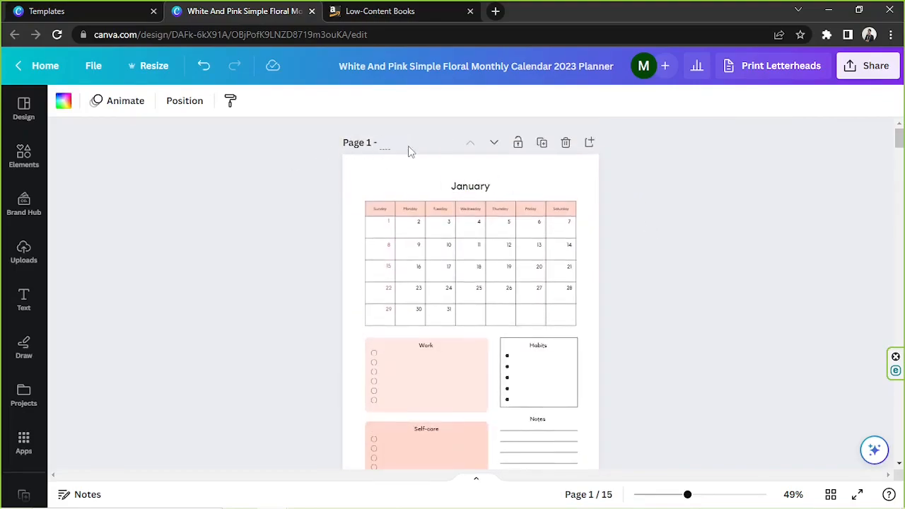
pyautogui.write('Cover Page')
pyautogui.click(690, 204)
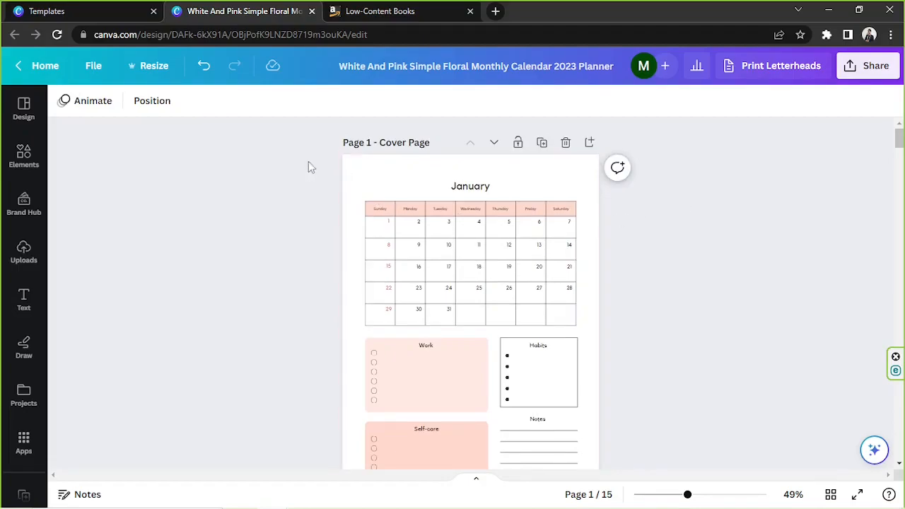
# Step: Delete all elements from the Cover Page, including the January calendar and the sections beneath it, leaving it blank
pyautogui.click(350, 177)
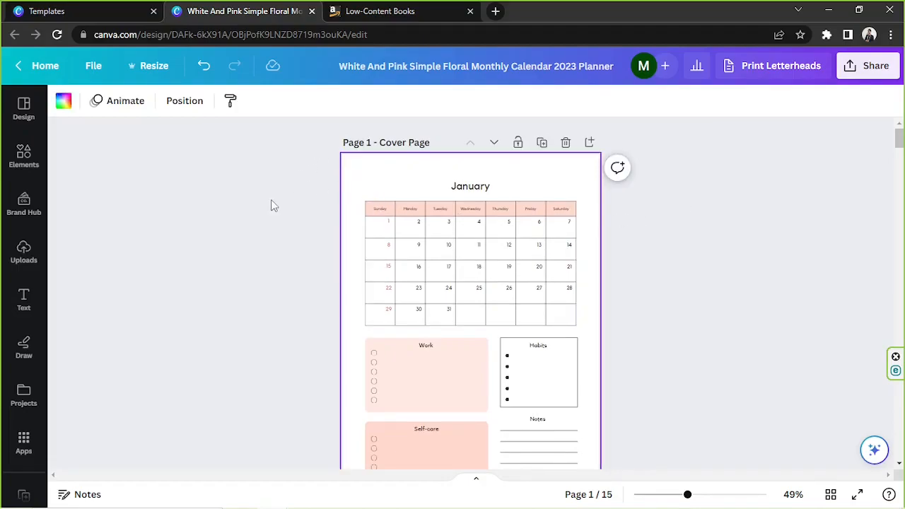
pyautogui.moveTo(285, 167); pyautogui.dragTo(735, 300)
pyautogui.click(408, 252)
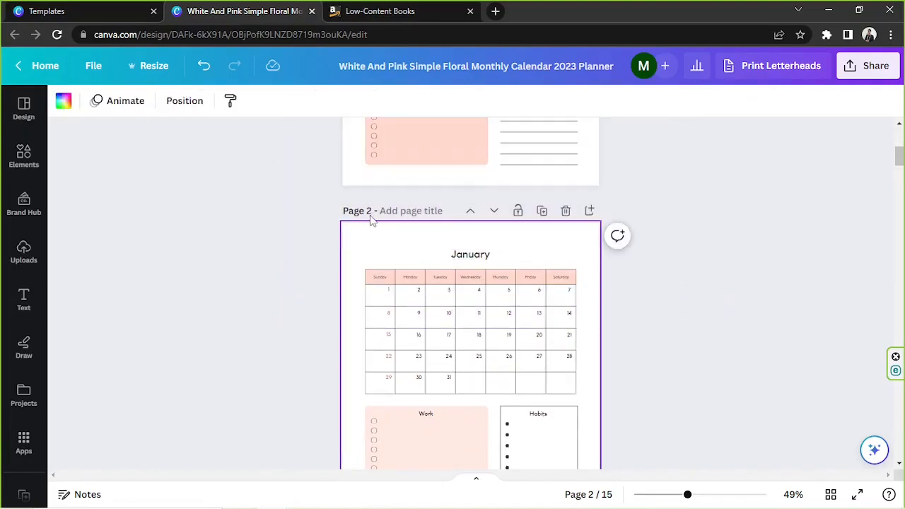
pyautogui.scroll(5, 780, 284)
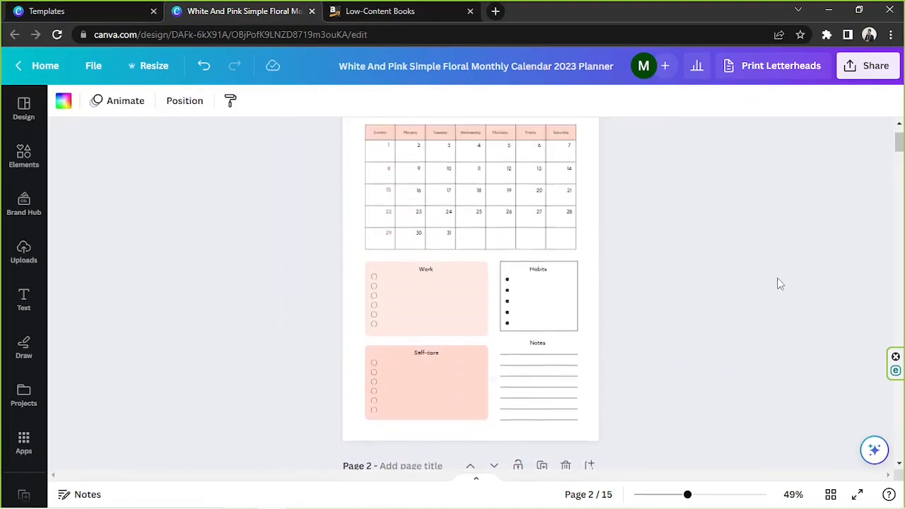
pyautogui.moveTo(318, 174); pyautogui.dragTo(627, 316)
pyautogui.press('Delete')
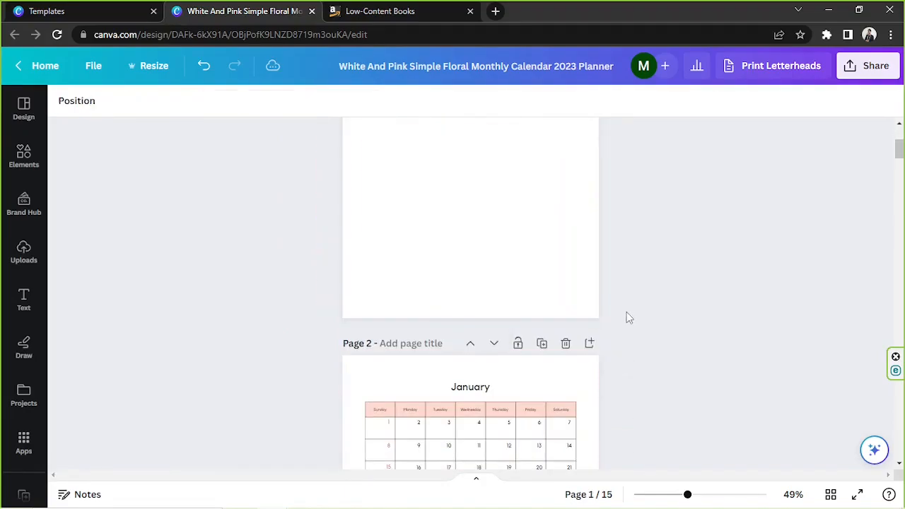
pyautogui.scroll(3, 553, 261)
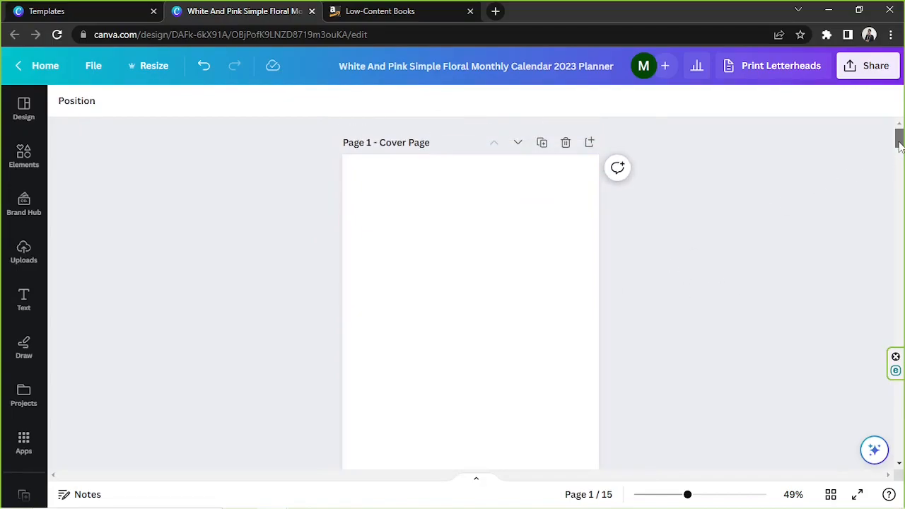
# Step: Examine the January layout on page 2, including its title, calendar grid, Work, Self-care, Habits and Notes sections
pyautogui.moveTo(900, 143); pyautogui.dragTo(899, 161)
pyautogui.click(486, 196)
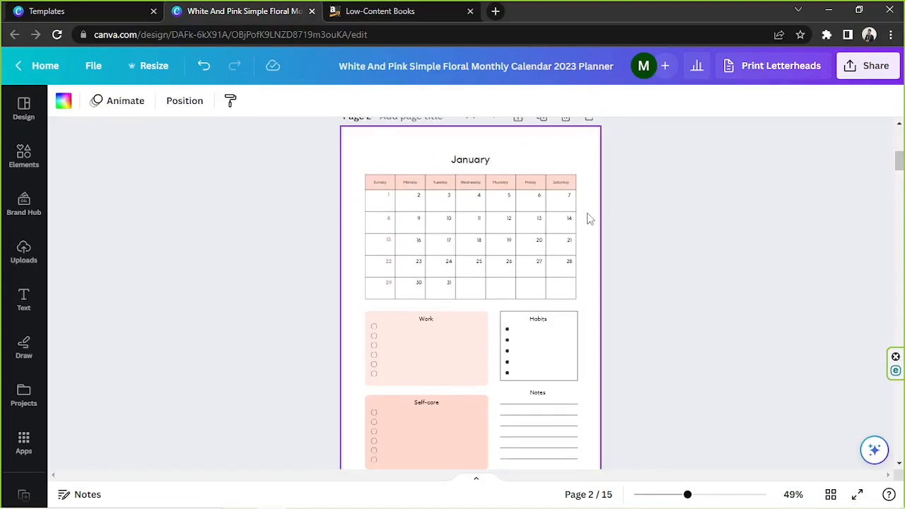
pyautogui.moveTo(336, 146); pyautogui.dragTo(804, 309)
pyautogui.scroll(-3, 703, 323)
pyautogui.scroll(1, 804, 309)
pyautogui.click(830, 289)
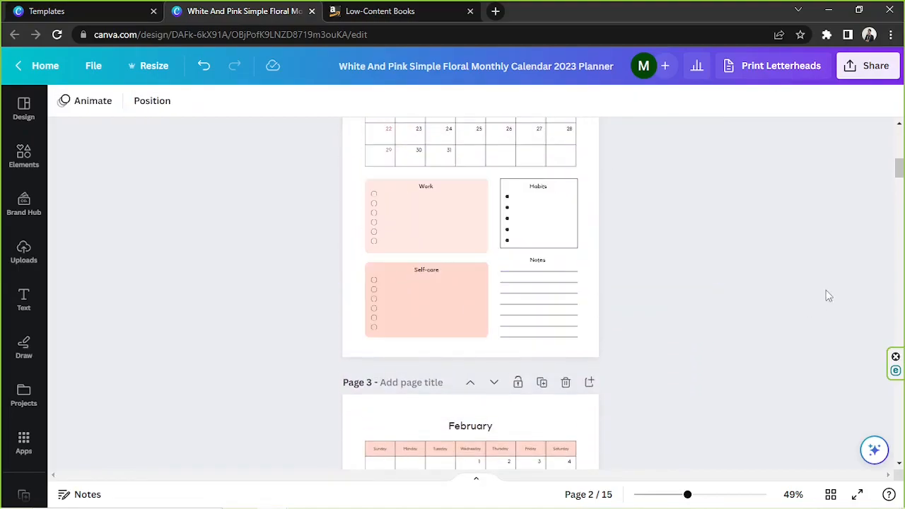
pyautogui.scroll(2, 827, 290)
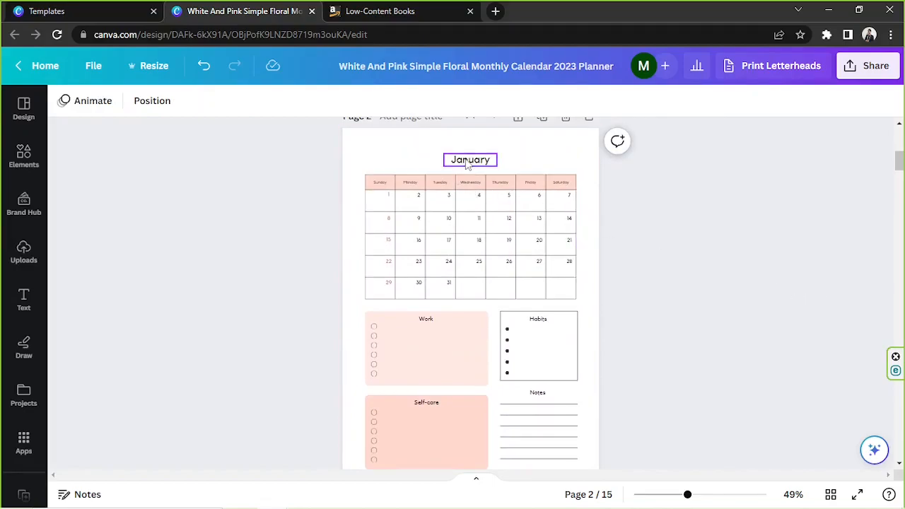
pyautogui.scroll(-3, 748, 349)
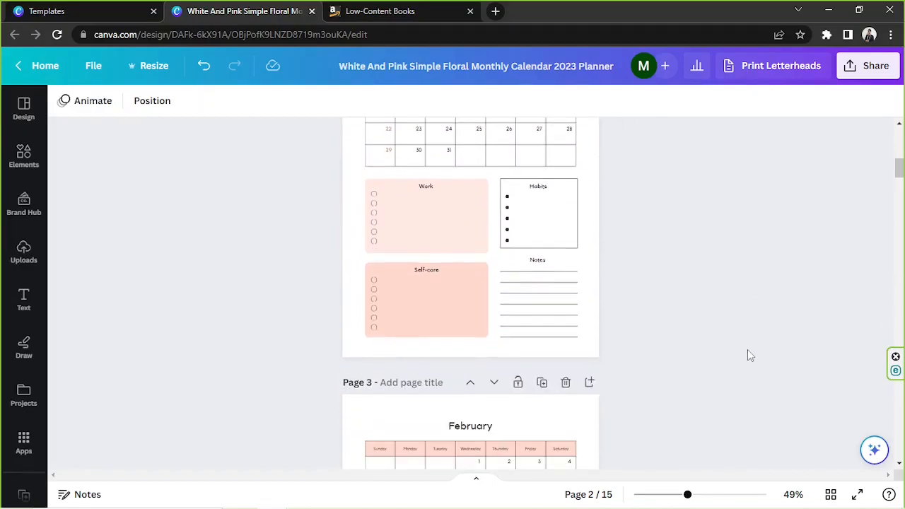
pyautogui.scroll(2, 747, 349)
pyautogui.scroll(1, 746, 349)
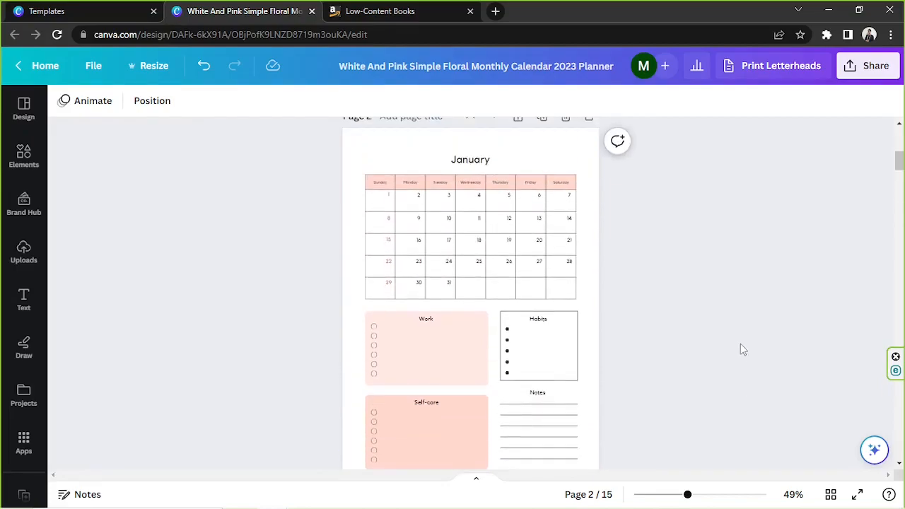
# Step: Search the fonts for "calligraphy" and set the January title on page 2 to Bellaboo
pyautogui.moveTo(687, 494); pyautogui.dragTo(699, 494)
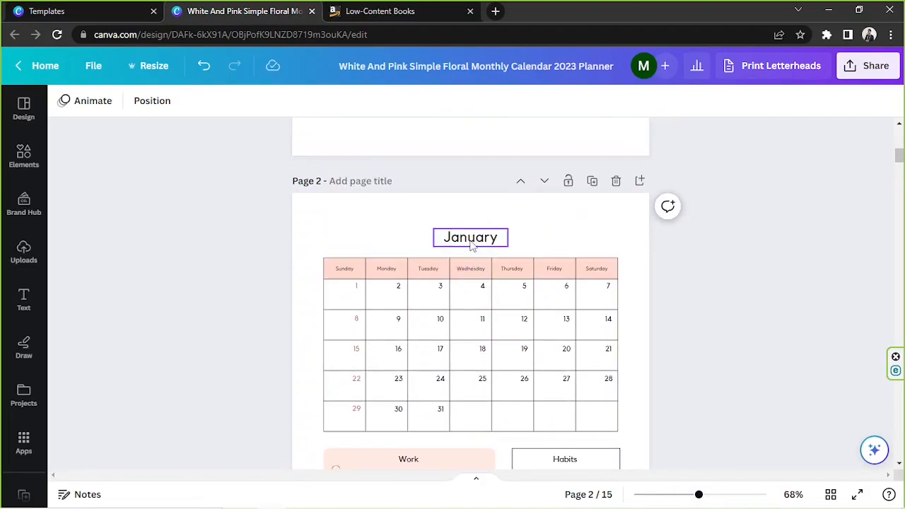
pyautogui.click(472, 242)
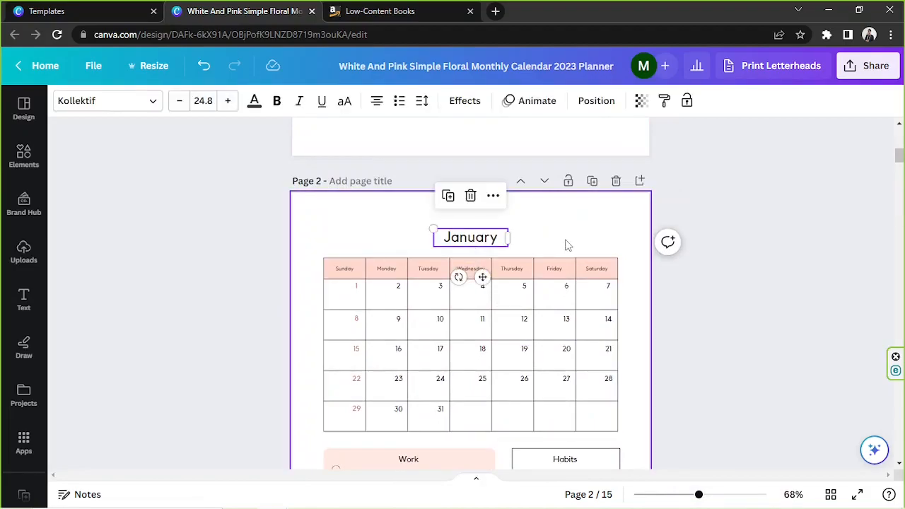
pyautogui.click(104, 107)
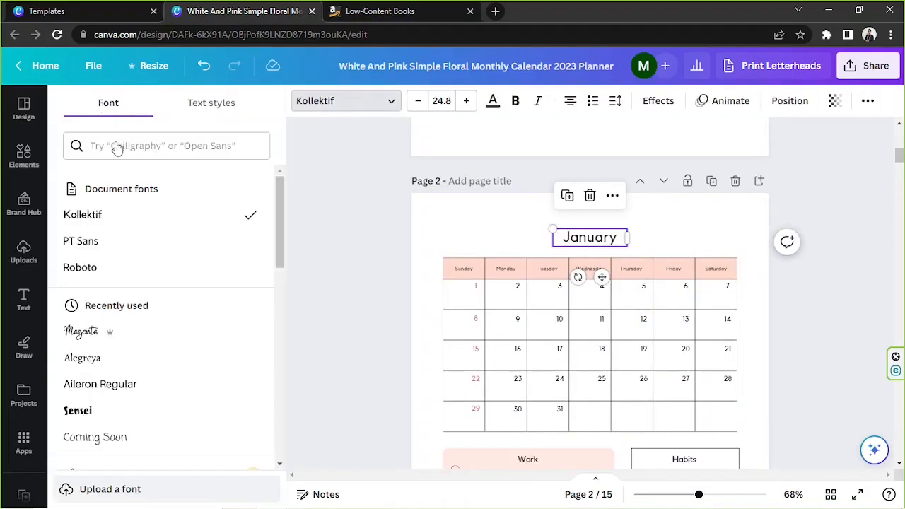
pyautogui.click(117, 145)
pyautogui.write('calligraphy')
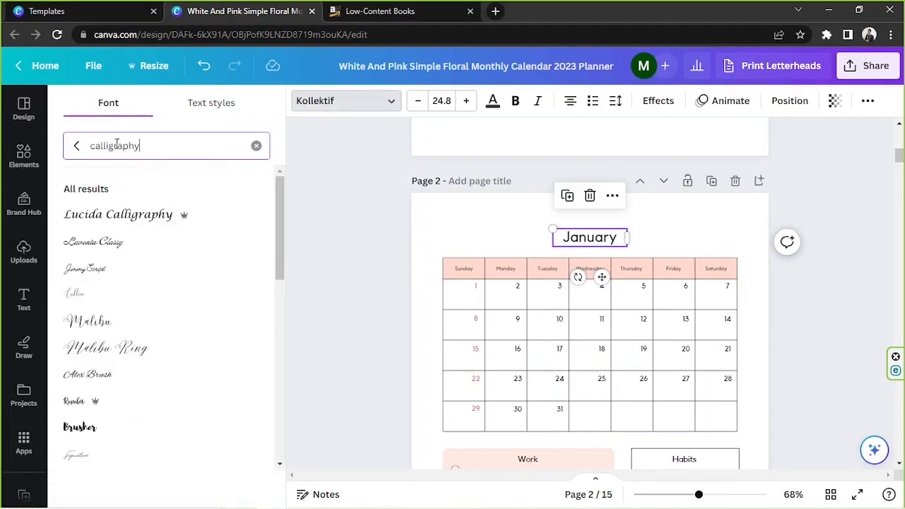
pyautogui.click(122, 348)
pyautogui.scroll(-5, 131, 208)
pyautogui.click(135, 211)
# Step: Enlarge the January title to size 44.4 and centre it above the calendar
pyautogui.moveTo(536, 225); pyautogui.dragTo(493, 208)
pyautogui.moveTo(582, 248); pyautogui.dragTo(611, 247)
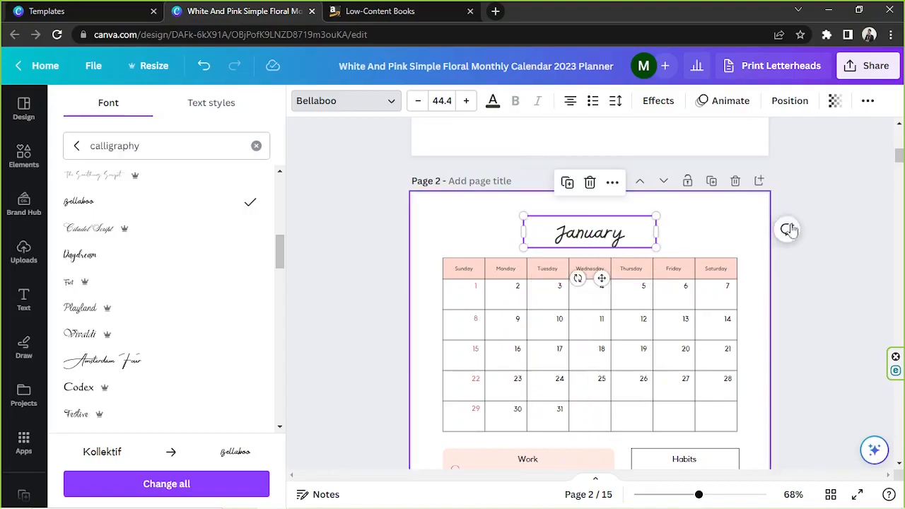
pyautogui.click(842, 167)
pyautogui.click(756, 169)
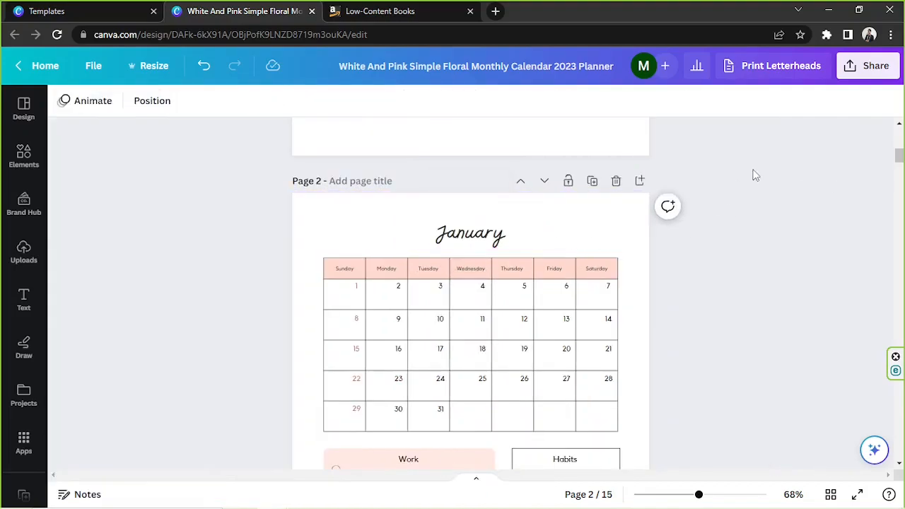
# Step: Try a pink document colour as the fill of the calendar's Sunday header cell and undo it
pyautogui.scroll(-1, 746, 174)
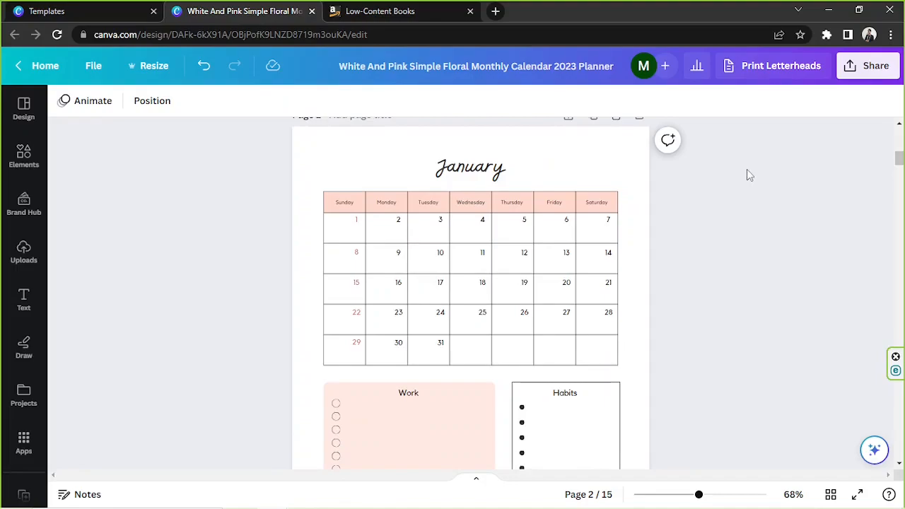
pyautogui.click(325, 201)
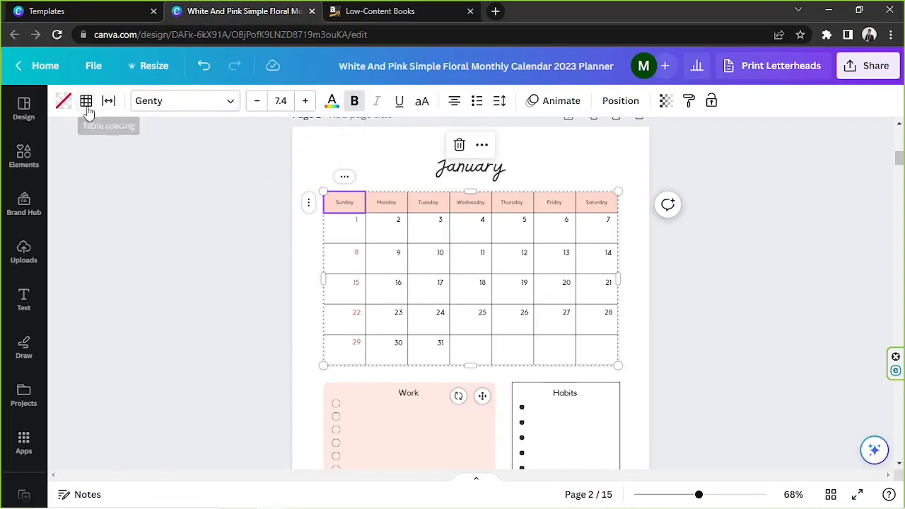
pyautogui.click(64, 101)
pyautogui.click(252, 183)
pyautogui.hotkey('ctrl', 'z')
# Step: Fill the January calendar's weekday header cells, Sunday to Saturday, with a custom light orange
pyautogui.click(497, 210)
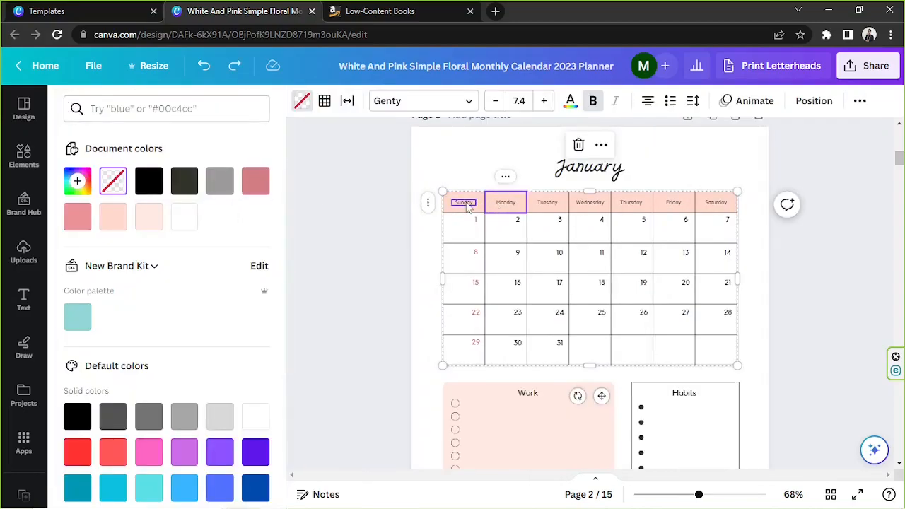
pyautogui.click(454, 203)
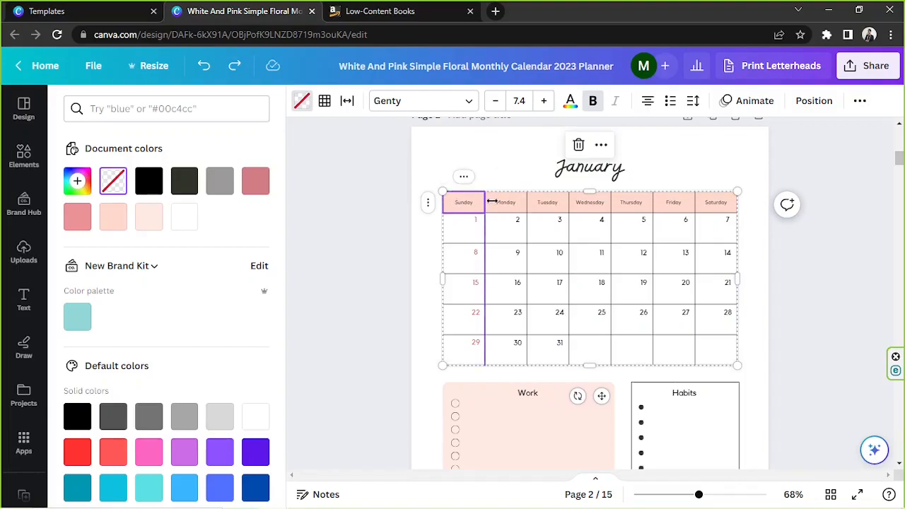
pyautogui.moveTo(495, 203); pyautogui.dragTo(622, 214)
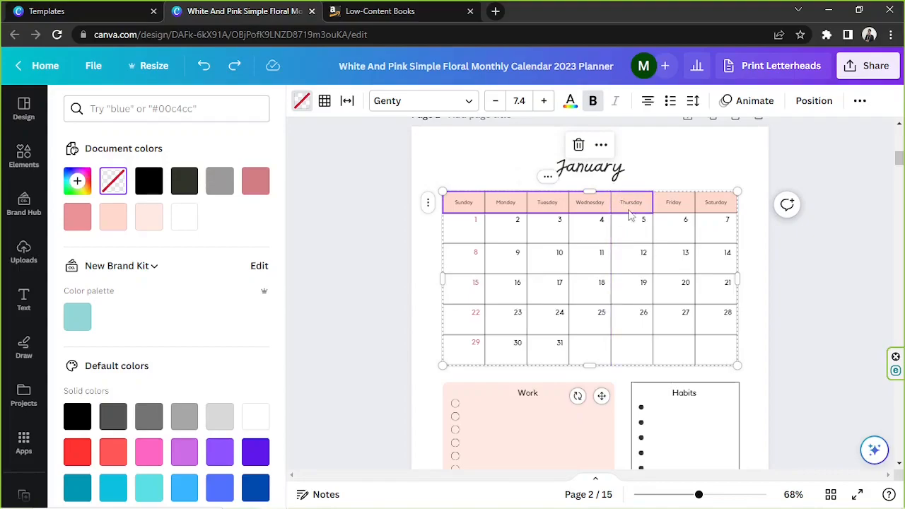
pyautogui.moveTo(660, 195); pyautogui.dragTo(718, 201)
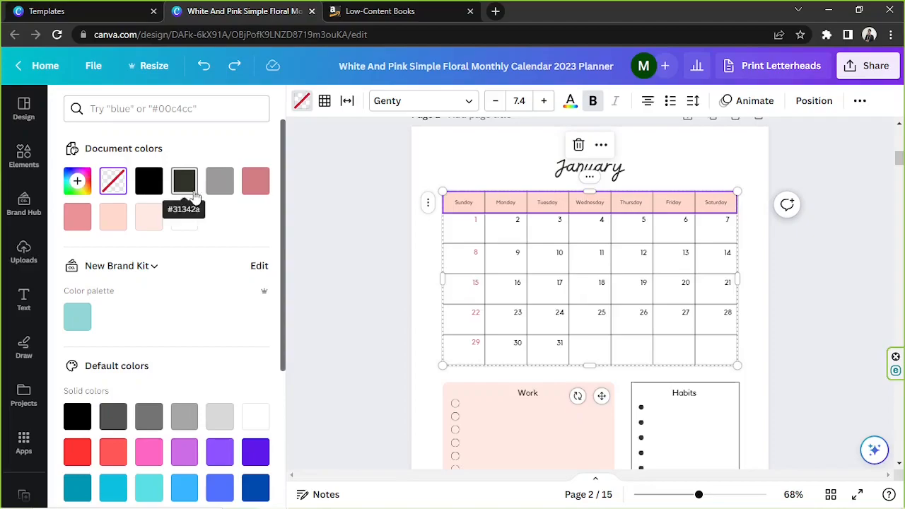
pyautogui.click(78, 181)
pyautogui.moveTo(81, 326); pyautogui.dragTo(106, 331)
pyautogui.moveTo(180, 248); pyautogui.dragTo(203, 234)
pyautogui.moveTo(105, 326); pyautogui.dragTo(89, 328)
pyautogui.moveTo(180, 245); pyautogui.dragTo(143, 246)
pyautogui.moveTo(90, 327); pyautogui.dragTo(96, 328)
pyautogui.scroll(-2, 811, 244)
pyautogui.scroll(2, 806, 242)
# Step: Recolour the Work and Self-care boxes on page 2 with the calendar header's light orange
pyautogui.click(539, 428)
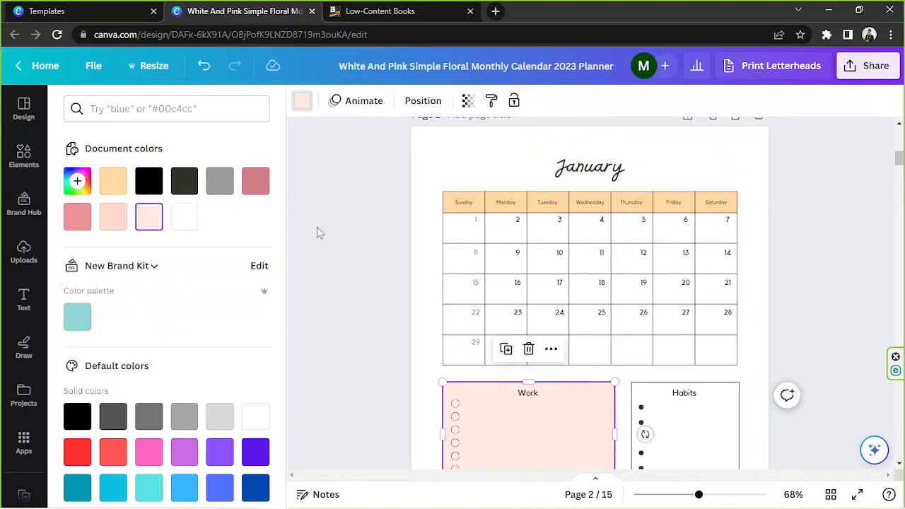
pyautogui.click(113, 181)
pyautogui.scroll(-3, 560, 317)
pyautogui.click(551, 369)
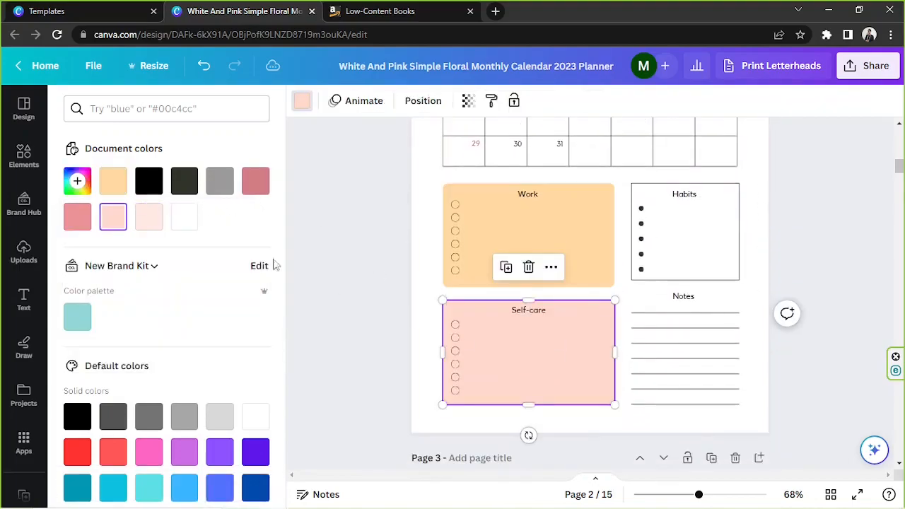
pyautogui.click(113, 181)
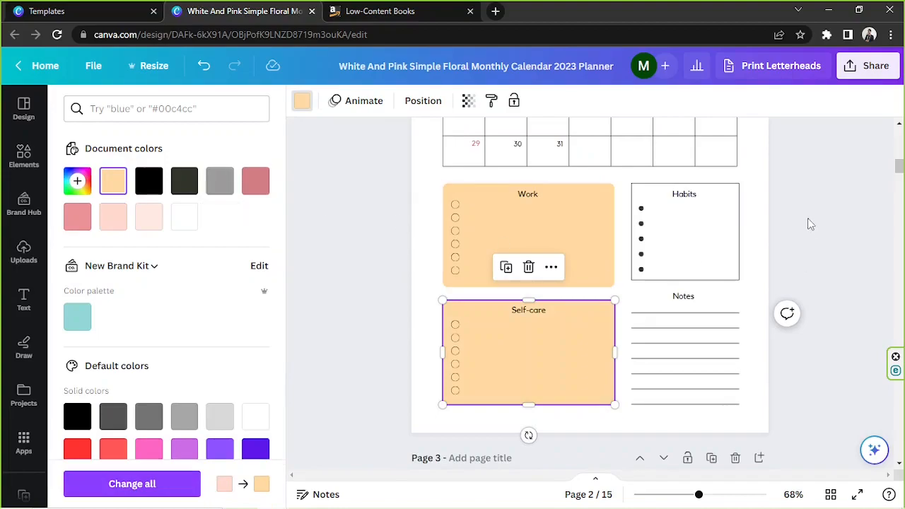
pyautogui.press('Escape')
pyautogui.scroll(1, 802, 228)
pyautogui.click(721, 289)
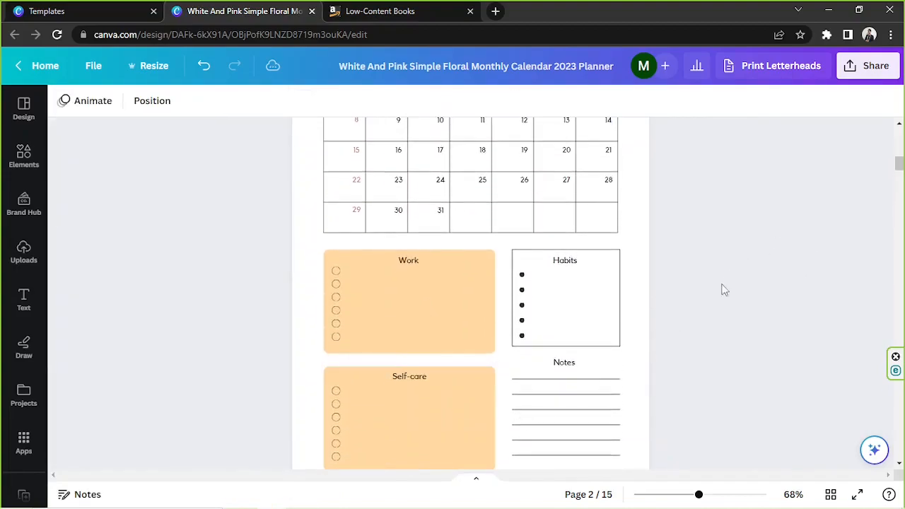
# Step: Delete the four border lines around the Habits section on page 2, keeping its heading and bullets
pyautogui.click(620, 320)
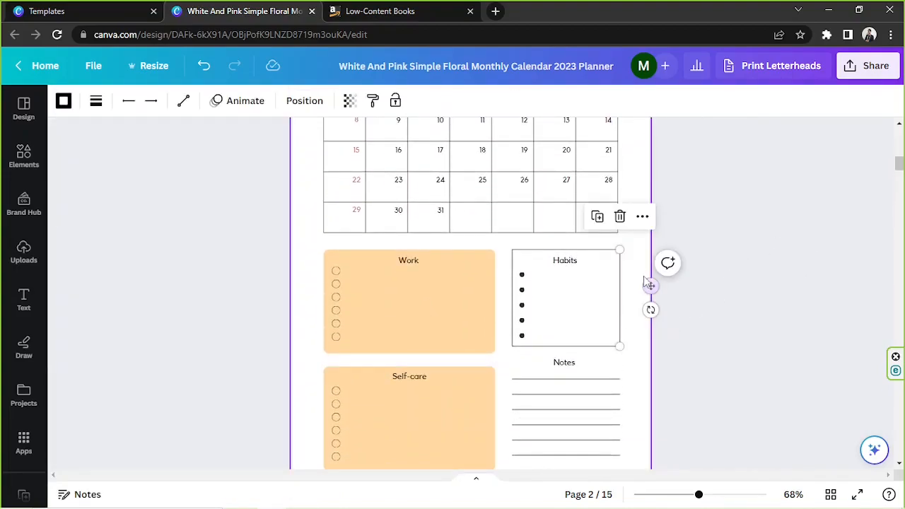
pyautogui.click(620, 216)
pyautogui.click(610, 251)
pyautogui.click(566, 216)
pyautogui.click(514, 284)
pyautogui.click(512, 217)
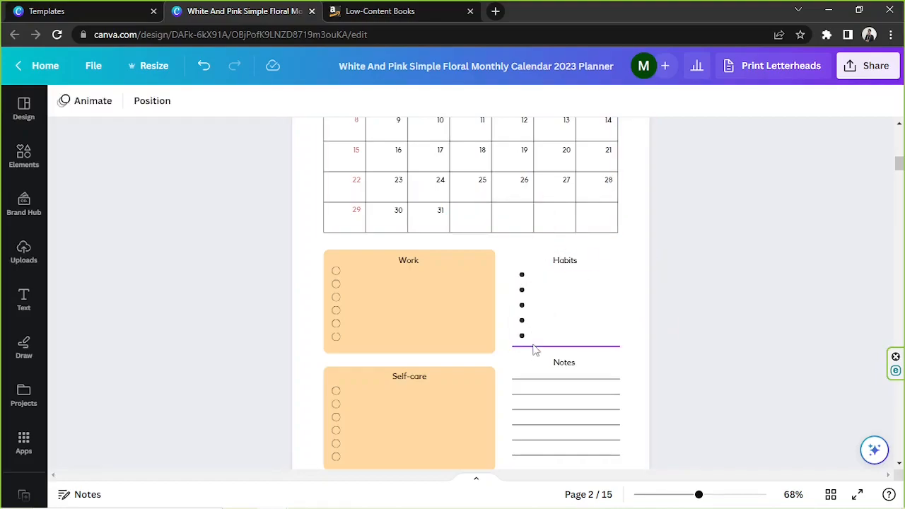
pyautogui.click(536, 346)
pyautogui.click(568, 314)
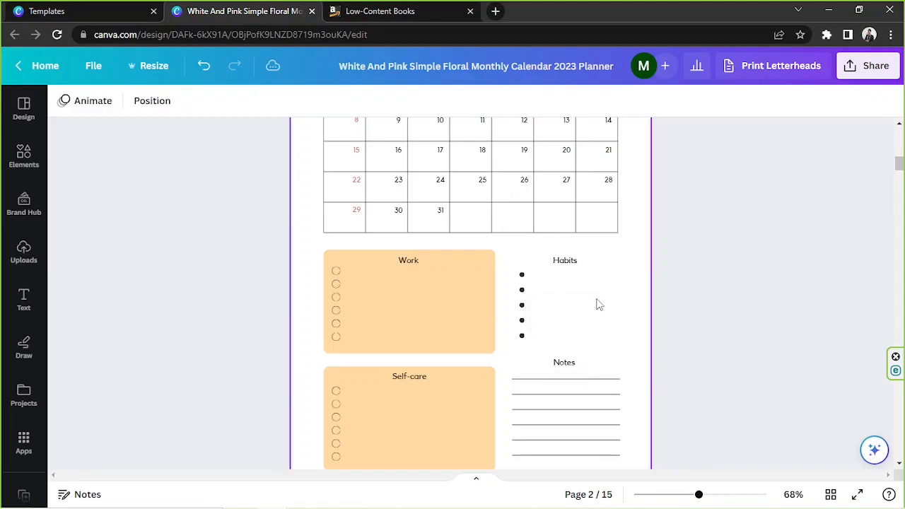
# Step: Duplicate the Work box on page 2, place the copy over the Habits section and narrow it to about 7.5 cm
pyautogui.click(460, 303)
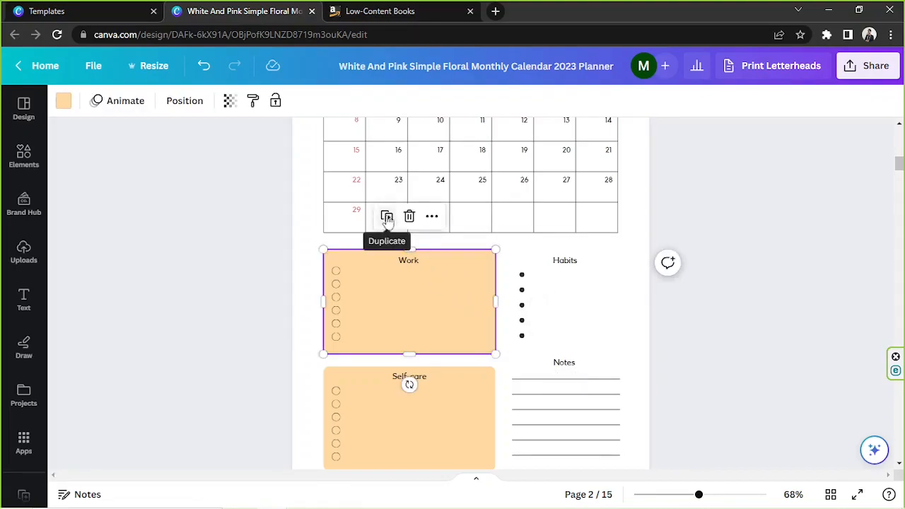
pyautogui.click(386, 217)
pyautogui.moveTo(406, 283); pyautogui.dragTo(583, 279)
pyautogui.moveTo(675, 301); pyautogui.dragTo(630, 299)
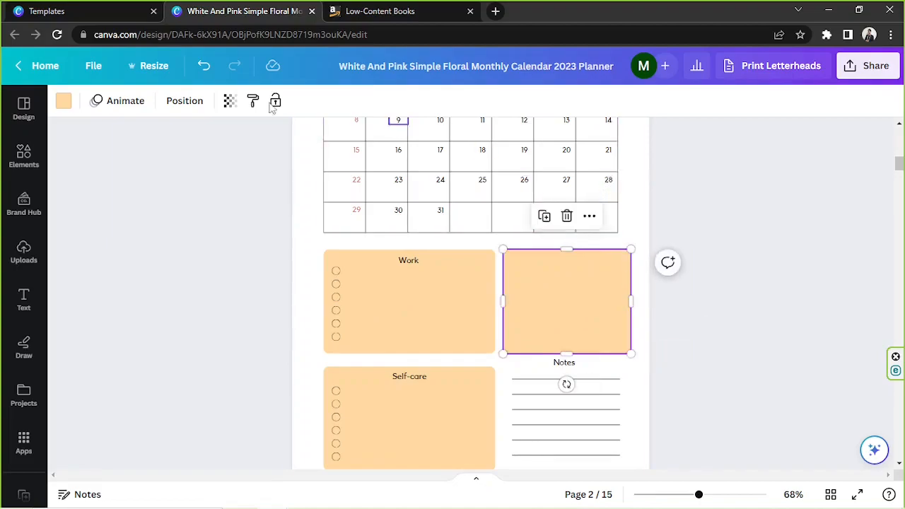
# Step: Send the copied box behind the Habits text and narrow it to roughly the calendar's right edge
pyautogui.click(192, 101)
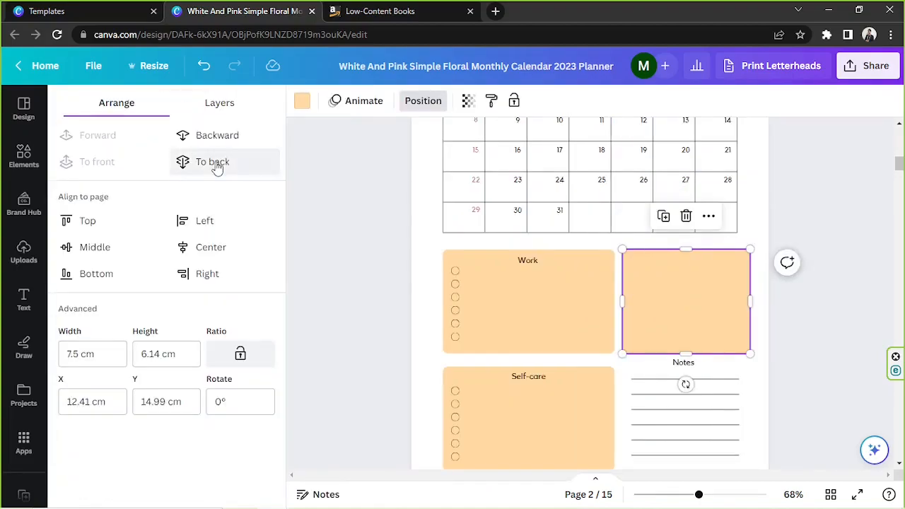
pyautogui.click(214, 164)
pyautogui.click(805, 319)
pyautogui.moveTo(630, 301); pyautogui.dragTo(613, 301)
pyautogui.click(715, 299)
# Step: Select all the Notes lines on page 2 and scale them down to fit under the Habits box
pyautogui.scroll(-2, 702, 290)
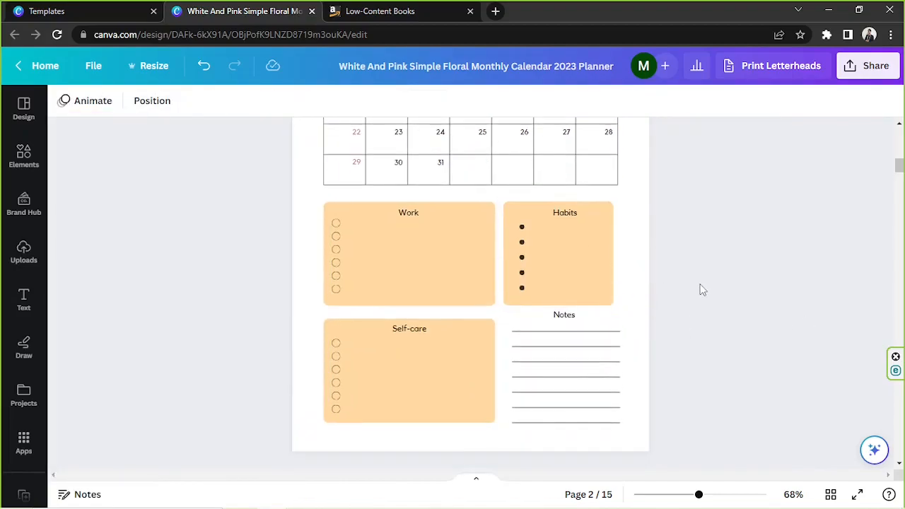
pyautogui.moveTo(651, 423); pyautogui.dragTo(575, 309)
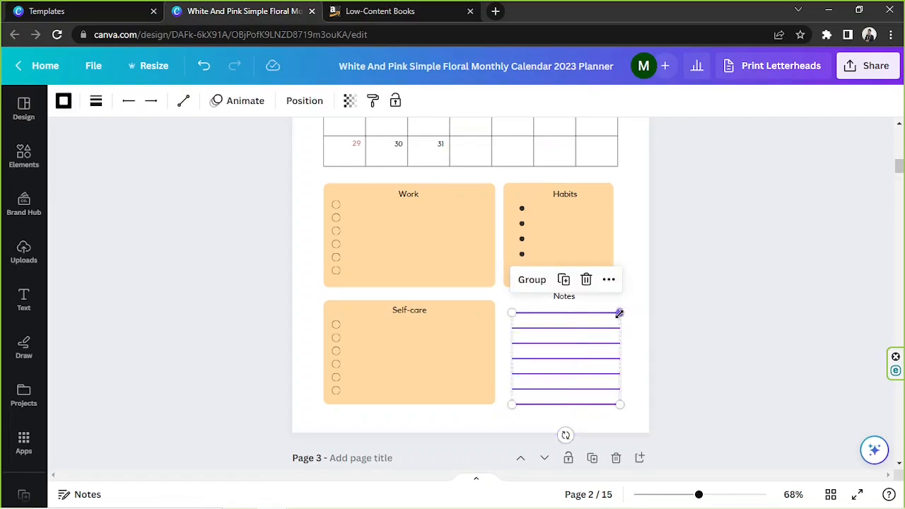
pyautogui.moveTo(620, 404); pyautogui.dragTo(586, 385)
pyautogui.click(725, 308)
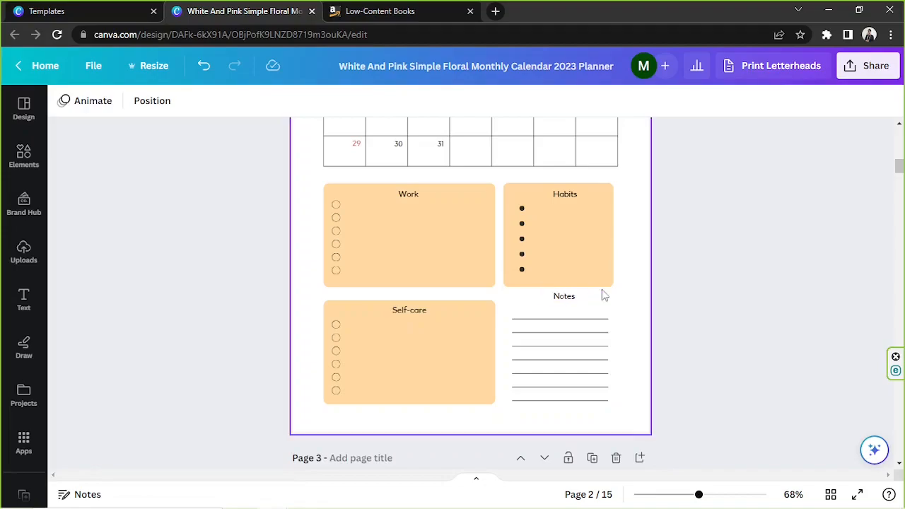
# Step: Move the Notes heading down level with the Self-care heading and delete the topmost Notes line
pyautogui.click(569, 296)
pyautogui.moveTo(569, 296); pyautogui.dragTo(572, 310)
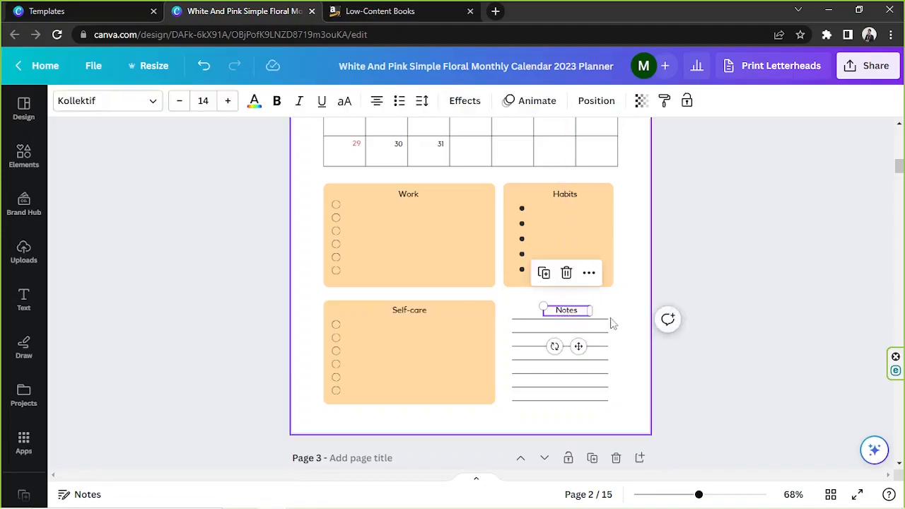
pyautogui.click(606, 318)
pyautogui.press('Delete')
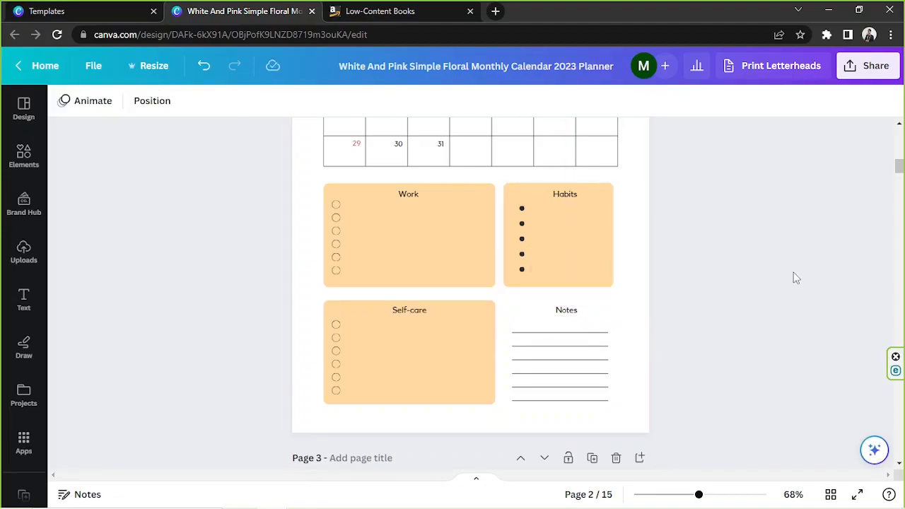
pyautogui.scroll(4, 794, 279)
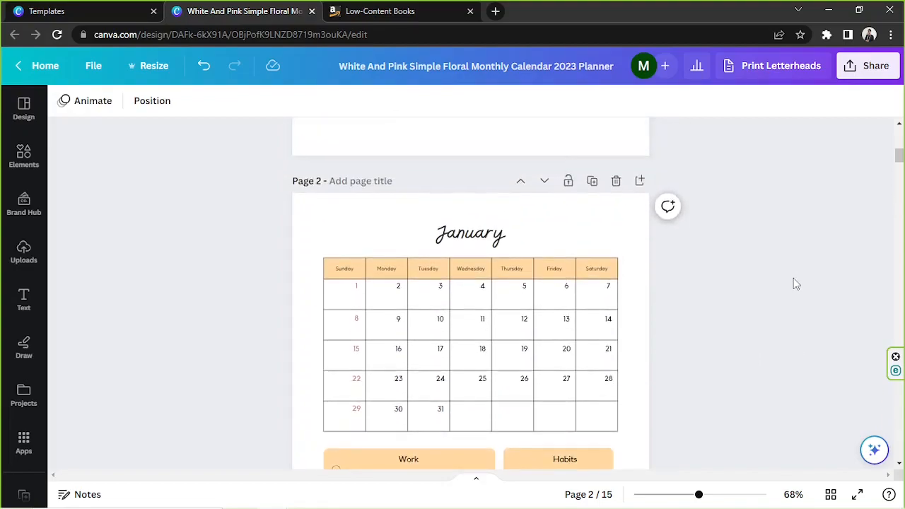
pyautogui.scroll(-3, 790, 346)
pyautogui.moveTo(699, 494); pyautogui.dragTo(686, 494)
pyautogui.scroll(1, 697, 375)
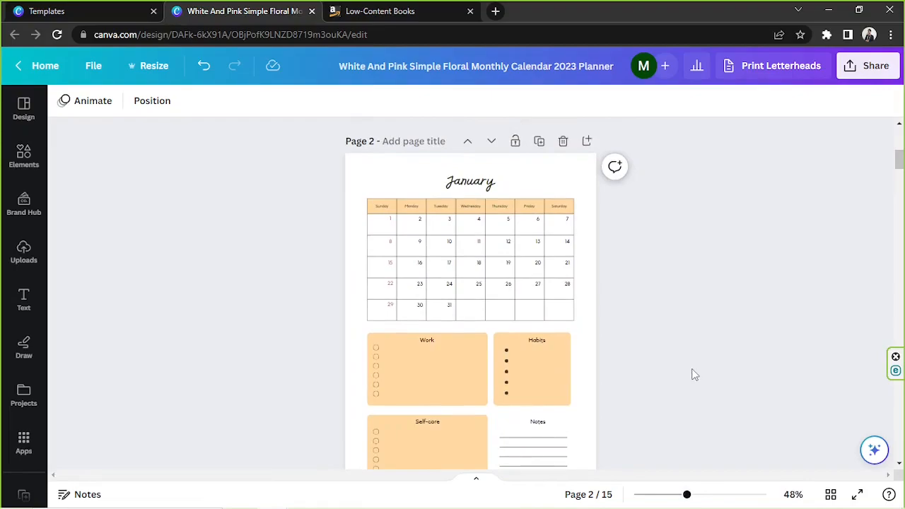
pyautogui.scroll(-1, 662, 315)
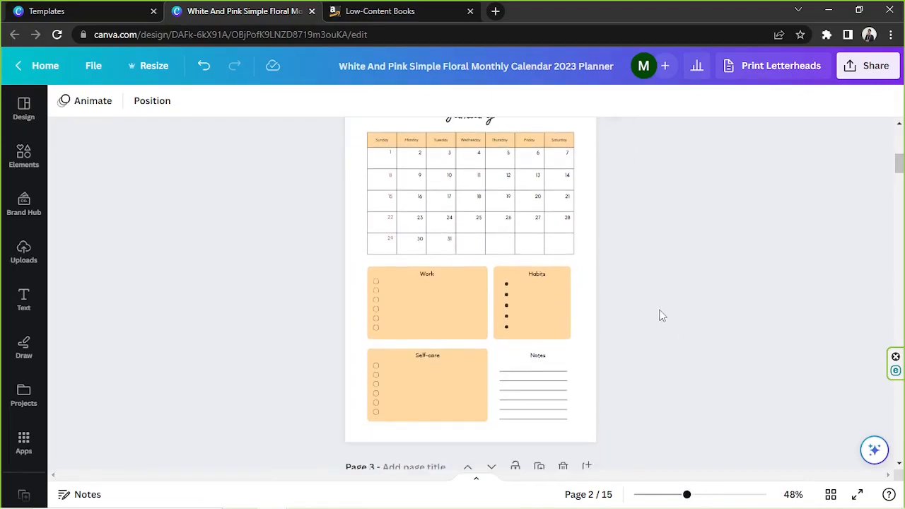
pyautogui.moveTo(896, 162); pyautogui.dragTo(896, 162)
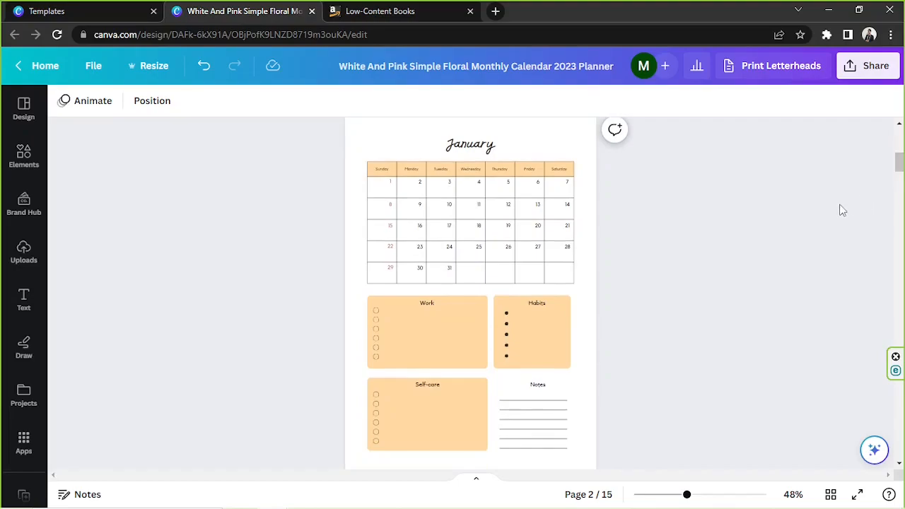
# Step: Search the elements for "design" and look through the graphics results for page decorations
pyautogui.click(17, 157)
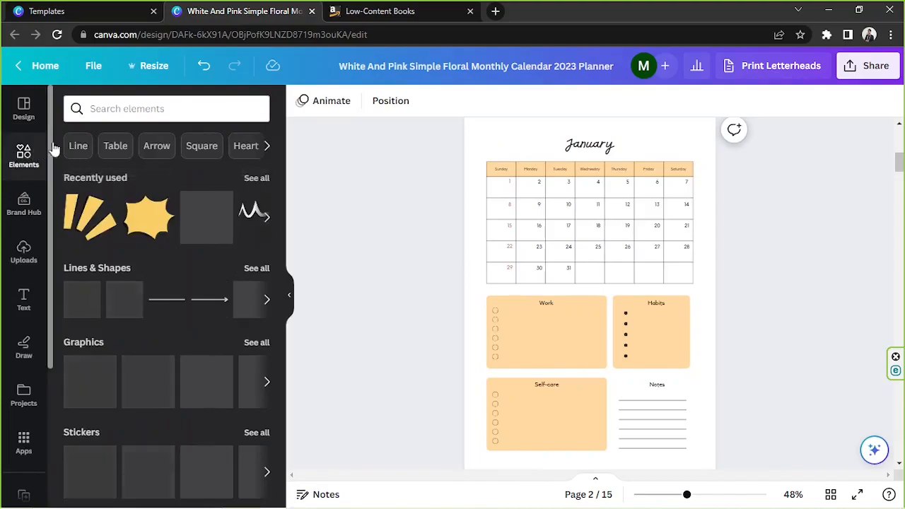
pyautogui.click(118, 110)
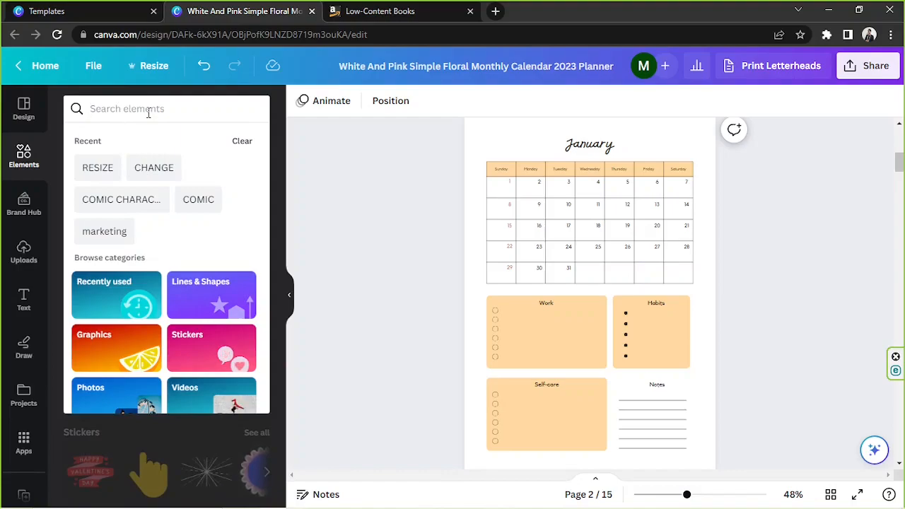
pyautogui.write('design')
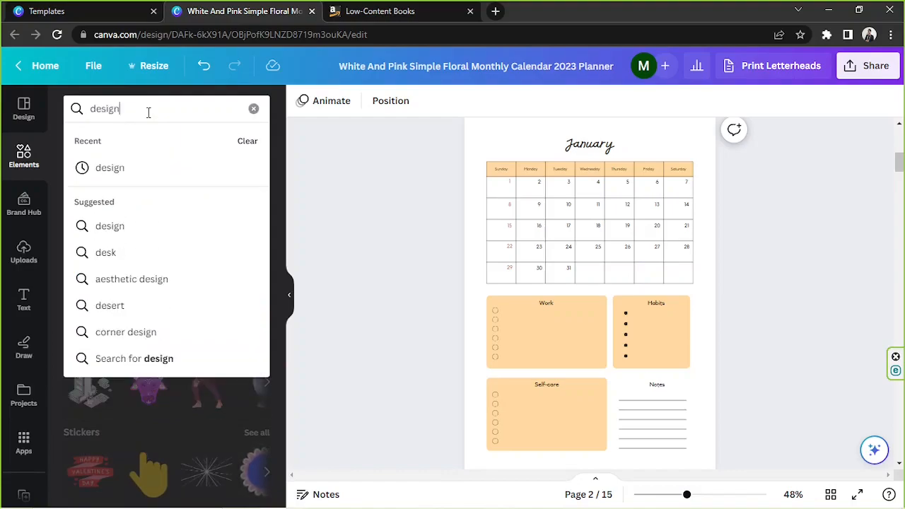
pyautogui.press('Return')
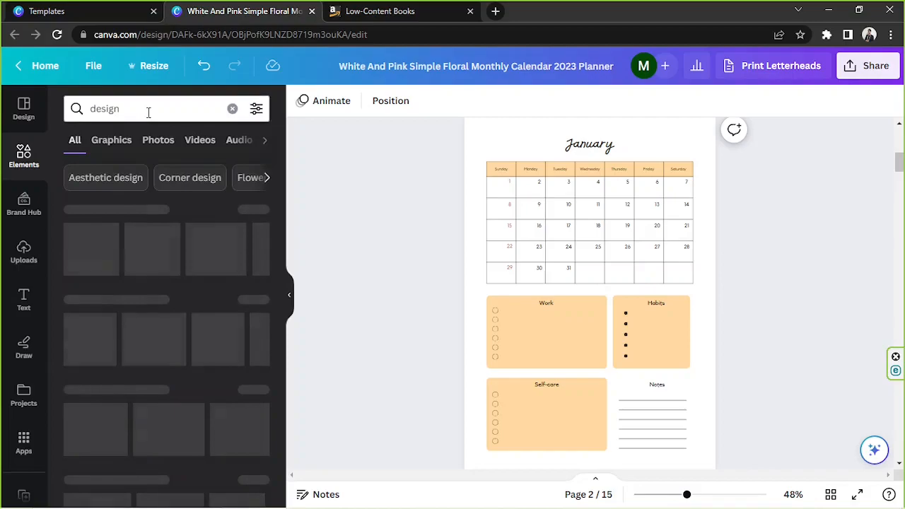
pyautogui.click(111, 141)
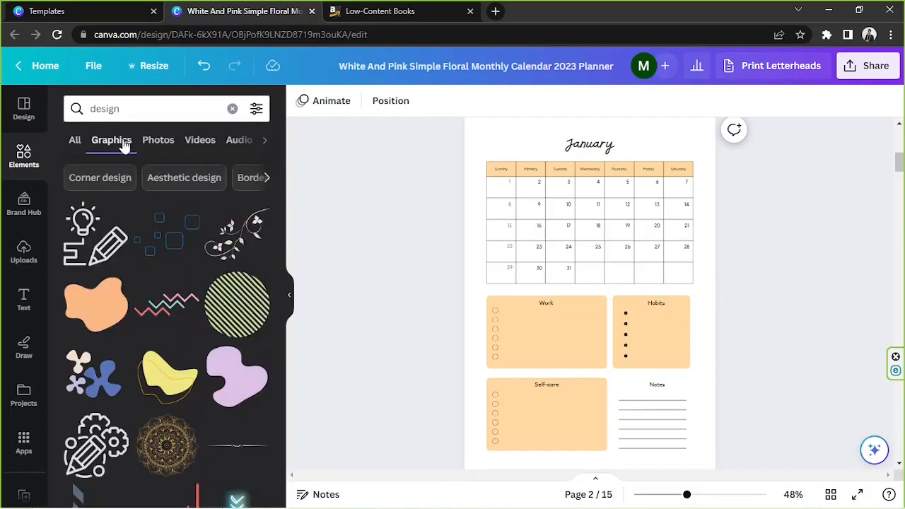
pyautogui.click(160, 141)
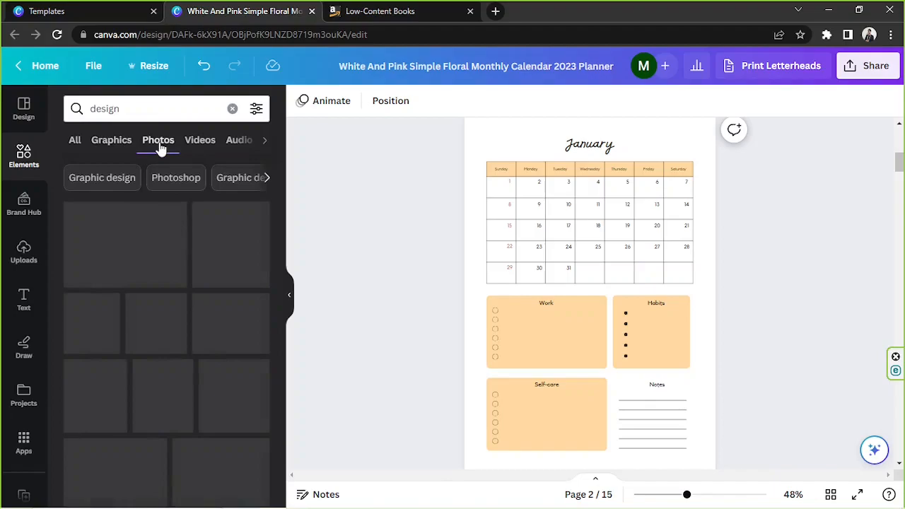
pyautogui.click(122, 145)
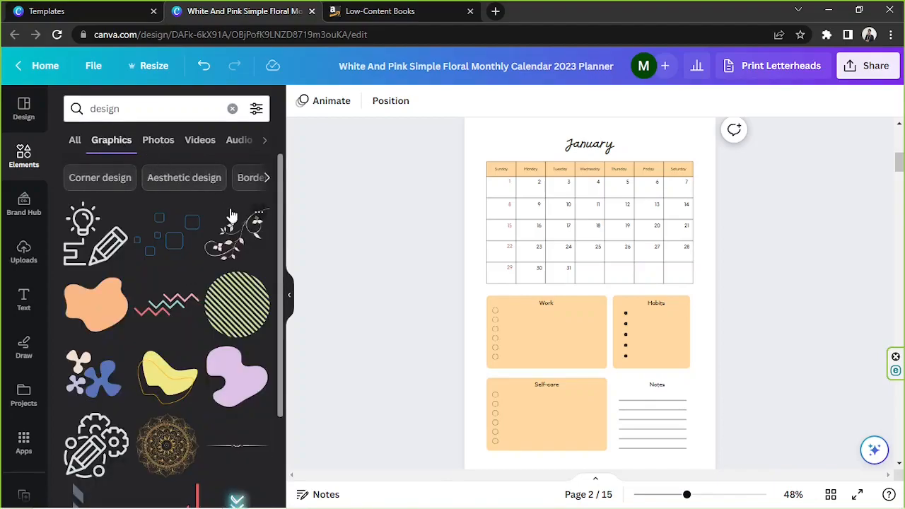
pyautogui.scroll(-5, 233, 213)
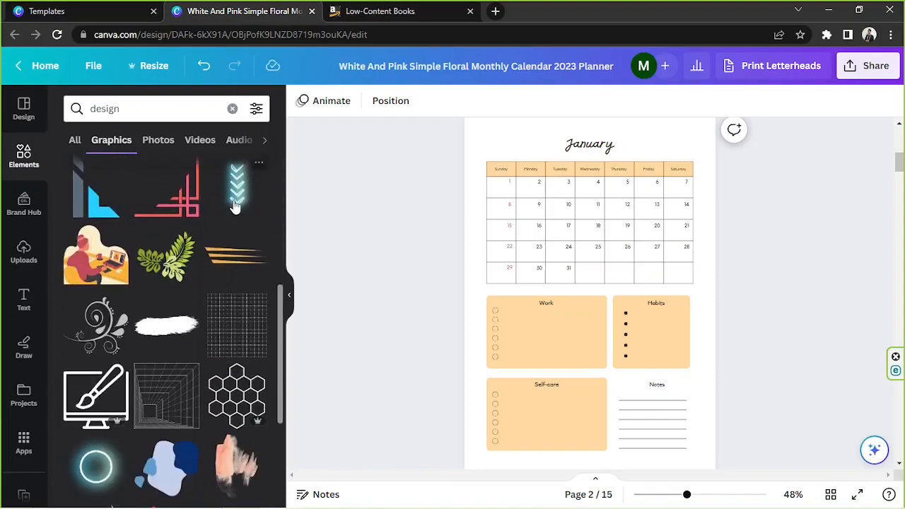
pyautogui.scroll(-3, 235, 205)
pyautogui.scroll(-1, 632, 205)
pyautogui.scroll(-3, 632, 205)
# Step: Search the graphics for "broken line" and filter the results to free items
pyautogui.scroll(4, 631, 213)
pyautogui.scroll(-1, 632, 212)
pyautogui.scroll(-2, 94, 324)
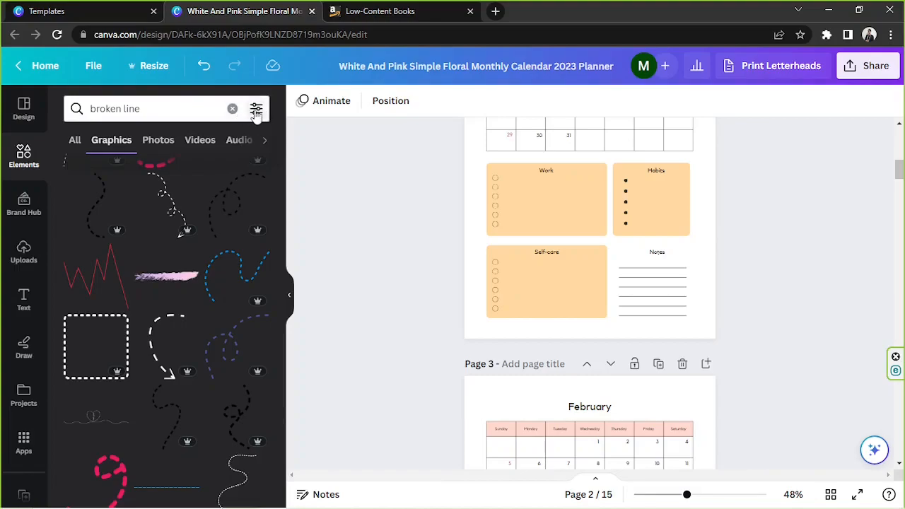
pyautogui.click(256, 110)
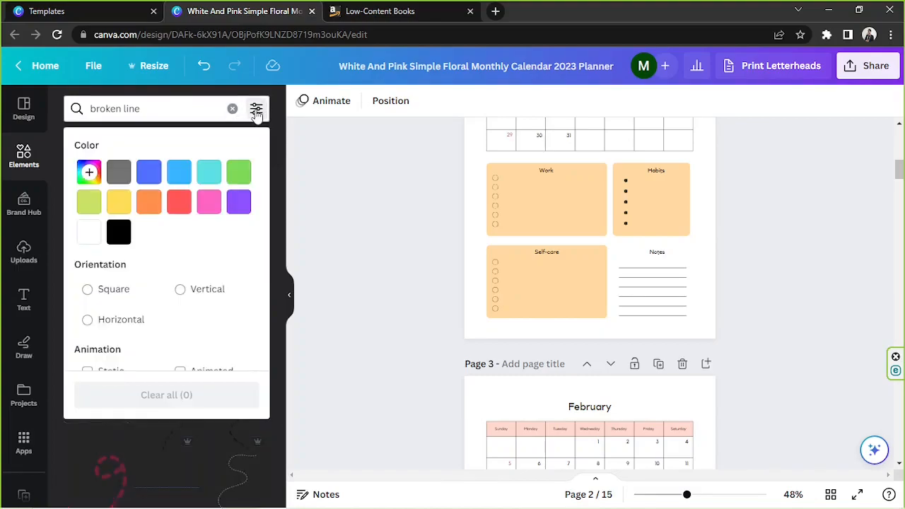
pyautogui.scroll(-2, 228, 188)
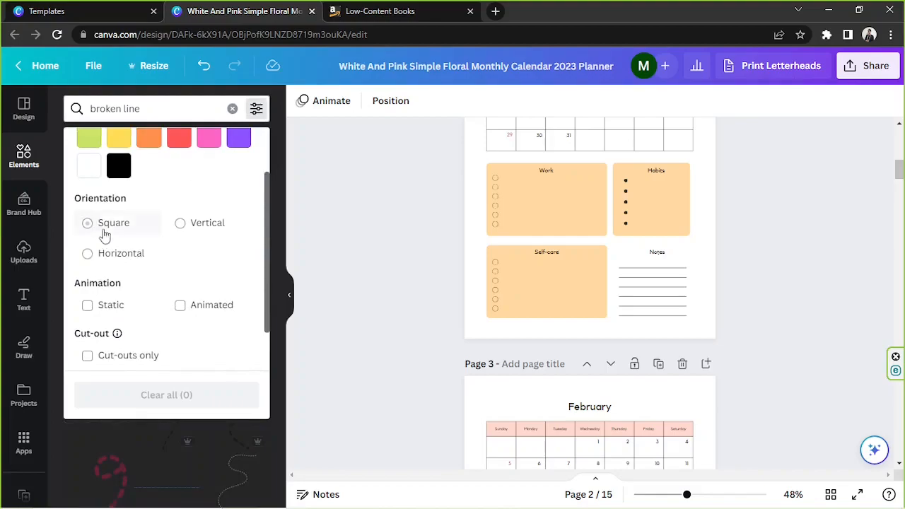
pyautogui.scroll(-1, 238, 198)
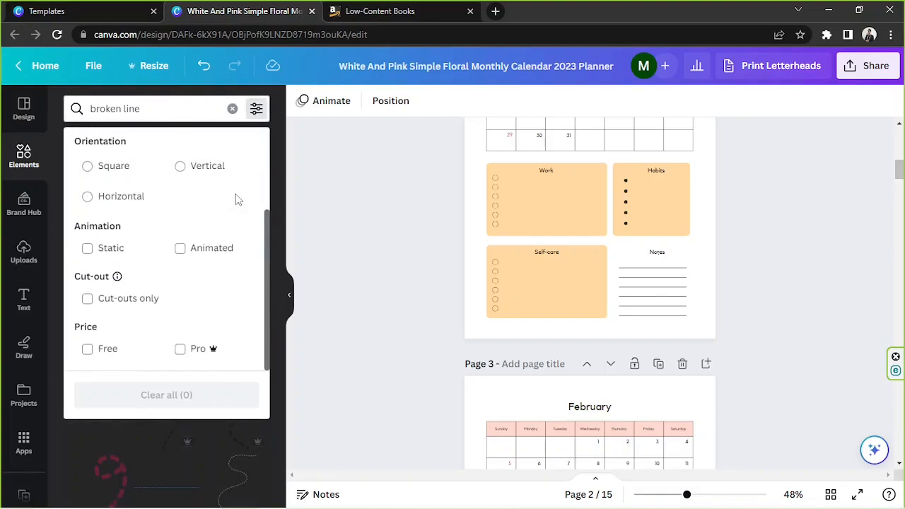
pyautogui.click(86, 349)
pyautogui.click(272, 151)
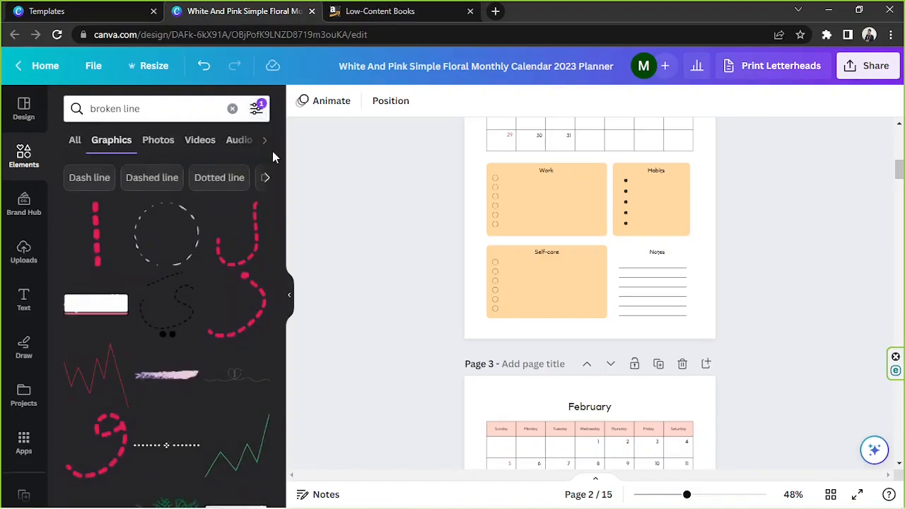
# Step: Add a dashed curve graphic to page 2's upper-left corner and recolour it light brown
pyautogui.scroll(-5, 236, 204)
pyautogui.click(237, 204)
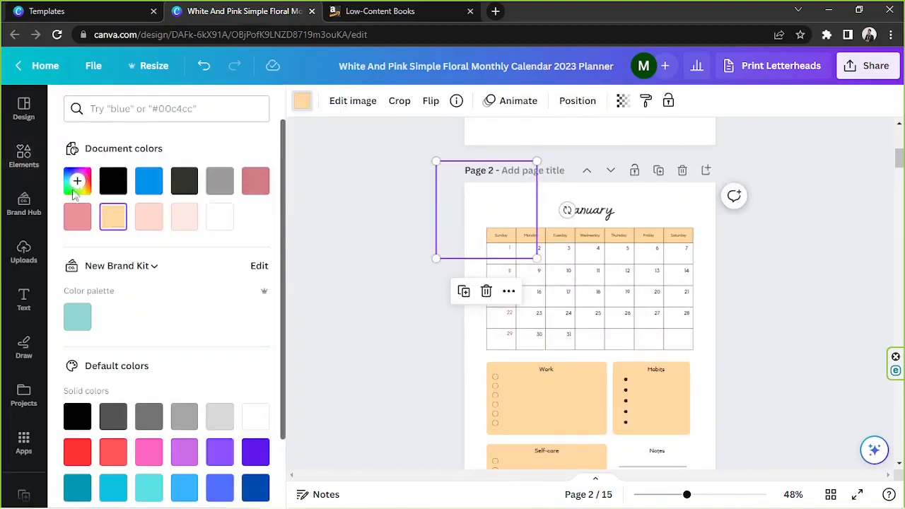
pyautogui.click(77, 181)
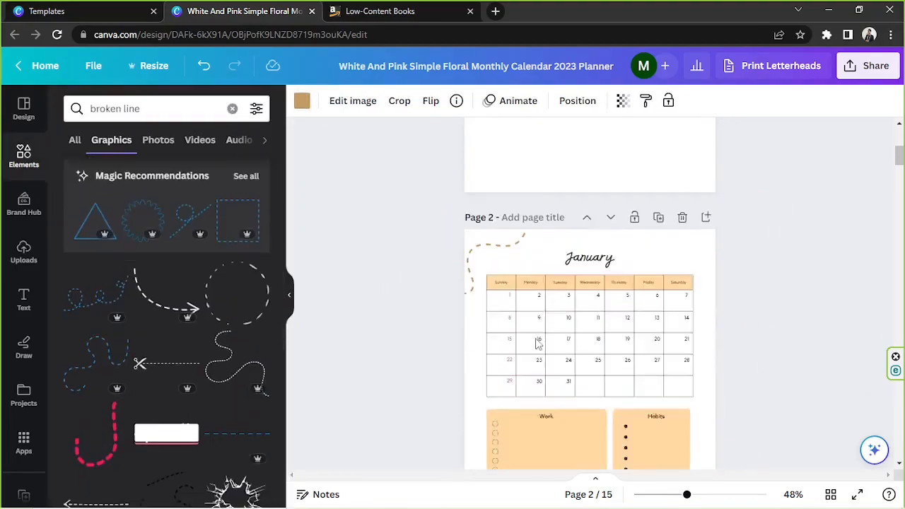
# Step: Try rotated copies of the dashed curve around page 2's edges, deleting the extras and keeping the one in the lower-right corner
pyautogui.scroll(4, 112, 323)
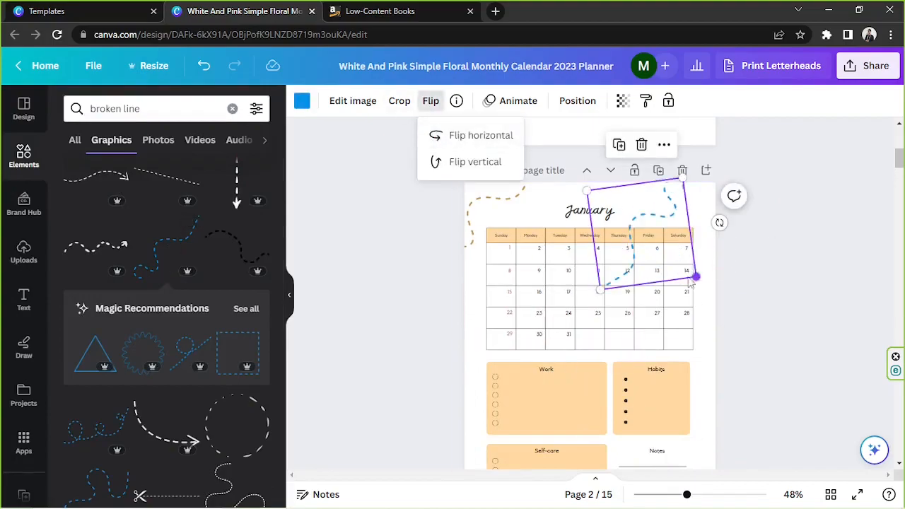
pyautogui.moveTo(733, 194); pyautogui.dragTo(783, 169)
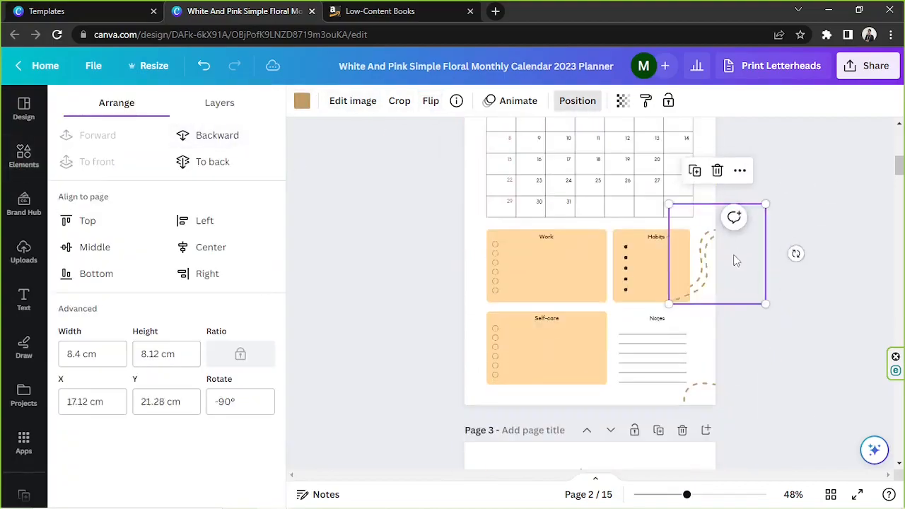
pyautogui.moveTo(733, 259); pyautogui.dragTo(458, 215)
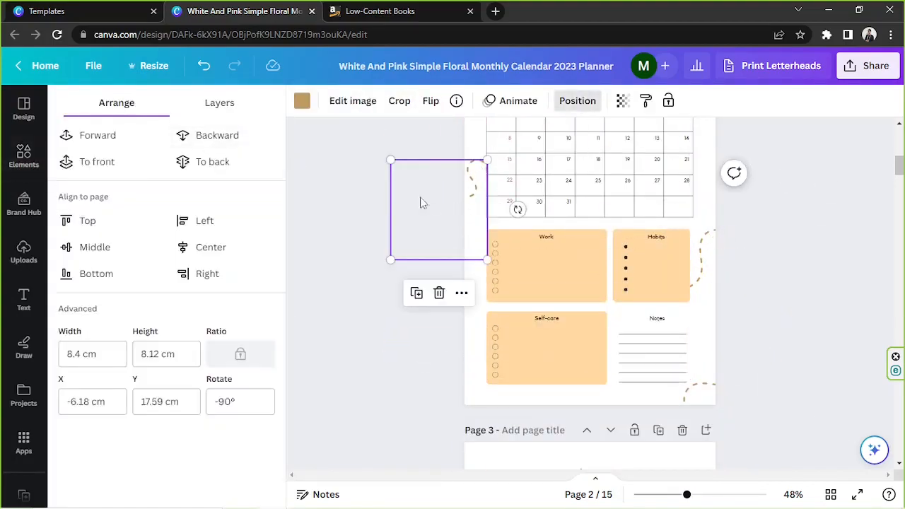
pyautogui.moveTo(658, 424); pyautogui.dragTo(690, 280)
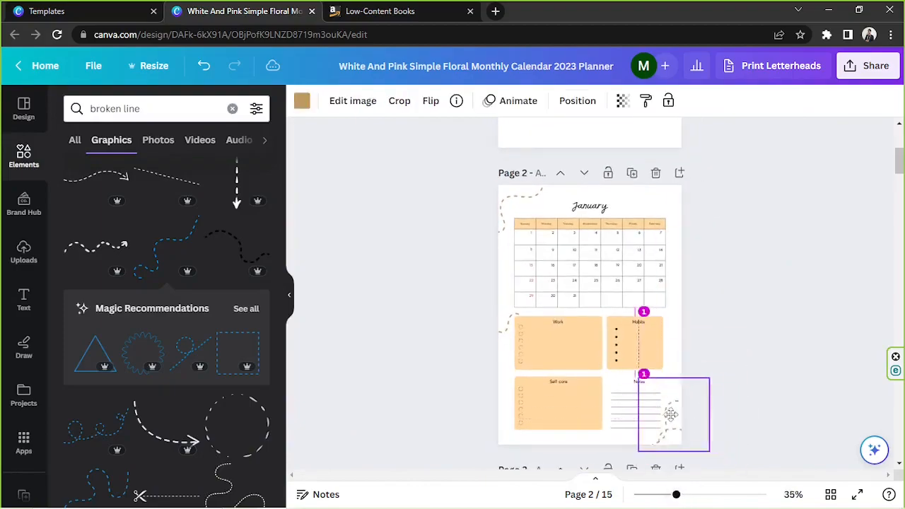
pyautogui.press('Delete')
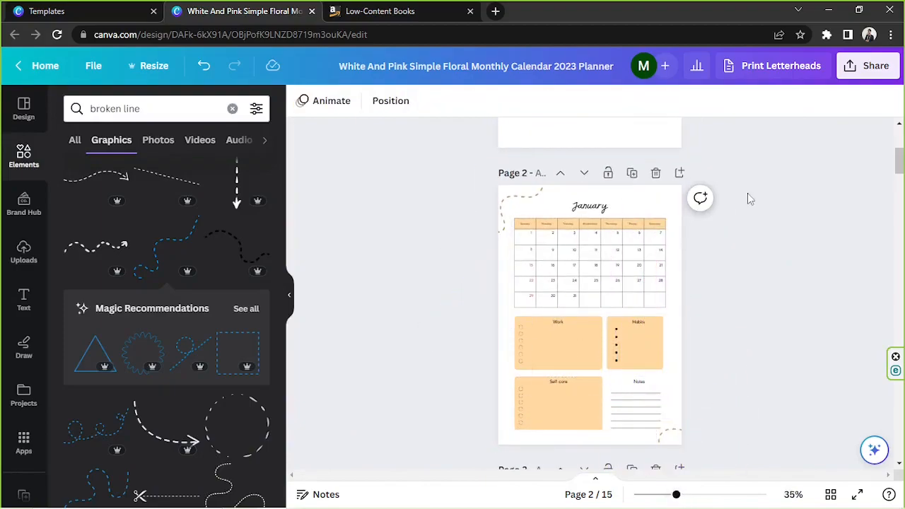
# Step: Add a scattered-circles graphic from a "doodle" search along page 2's edges and recolour it pale pink
pyautogui.moveTo(142, 108); pyautogui.dragTo(28, 93)
pyautogui.write('doodle')
pyautogui.press('Return')
pyautogui.scroll(-6, 140, 243)
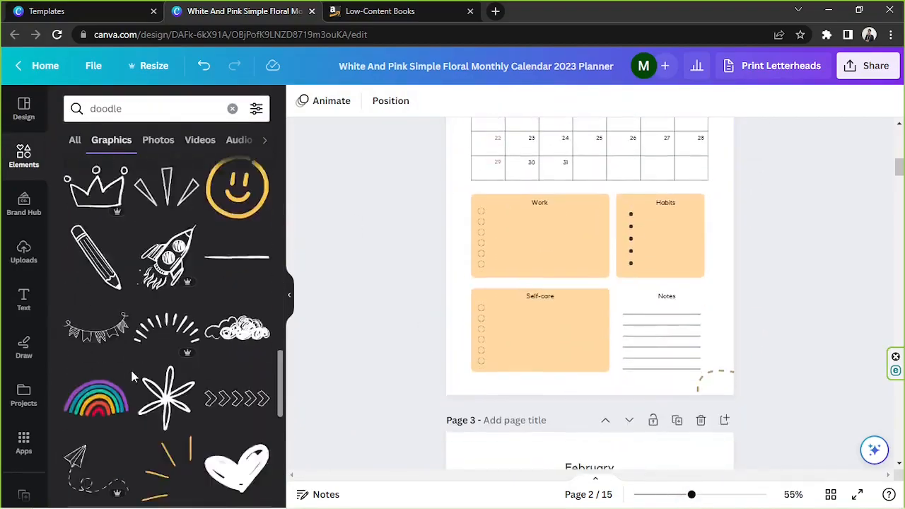
pyautogui.scroll(-10, 131, 367)
pyautogui.click(237, 201)
pyautogui.click(302, 100)
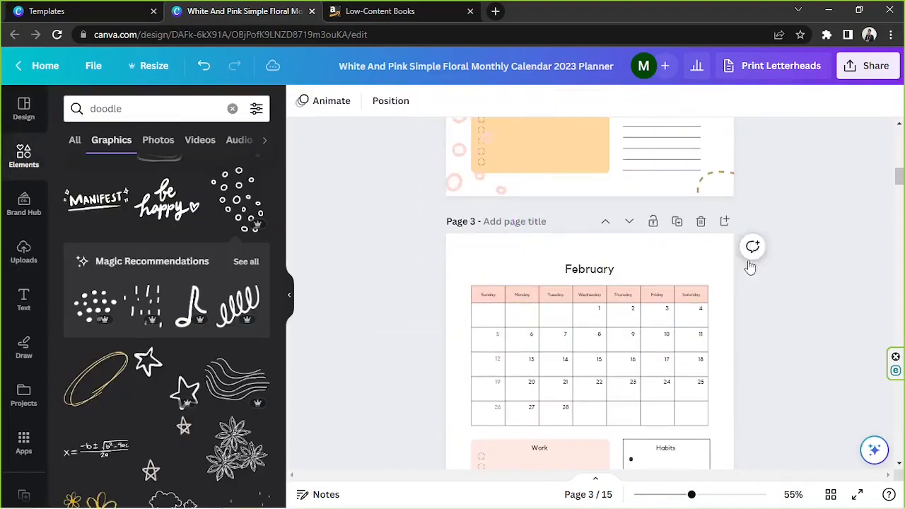
# Step: Add the two-flower doodle graphic to page 2 and move it to the page's lower-right corner
pyautogui.scroll(4, 749, 267)
pyautogui.scroll(-4, 167, 324)
pyautogui.click(167, 324)
pyautogui.moveTo(616, 266); pyautogui.dragTo(707, 425)
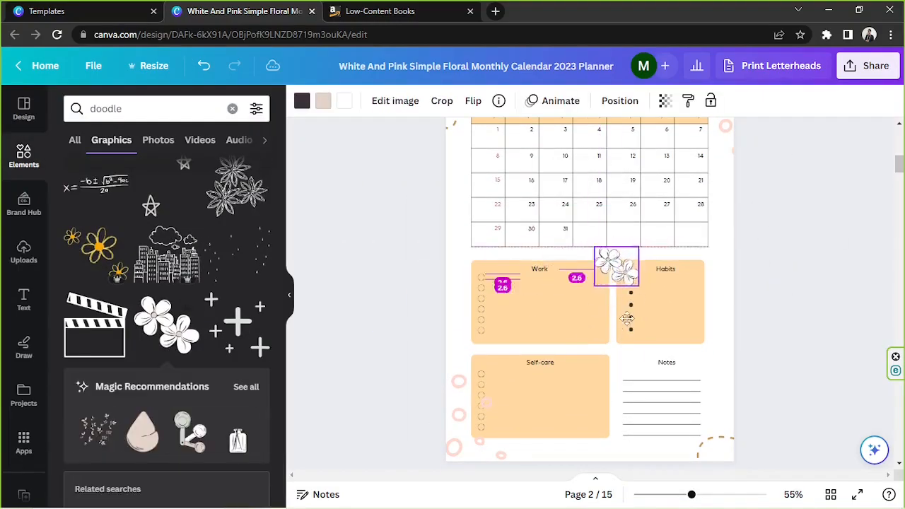
# Step: Flip the two-flower doodle and place it on the Work box's upper-left corner, and nudge the Habits heading slightly left
pyautogui.moveTo(684, 425); pyautogui.dragTo(613, 450)
pyautogui.scroll(2, 621, 267)
pyautogui.click(630, 420)
pyautogui.click(616, 216)
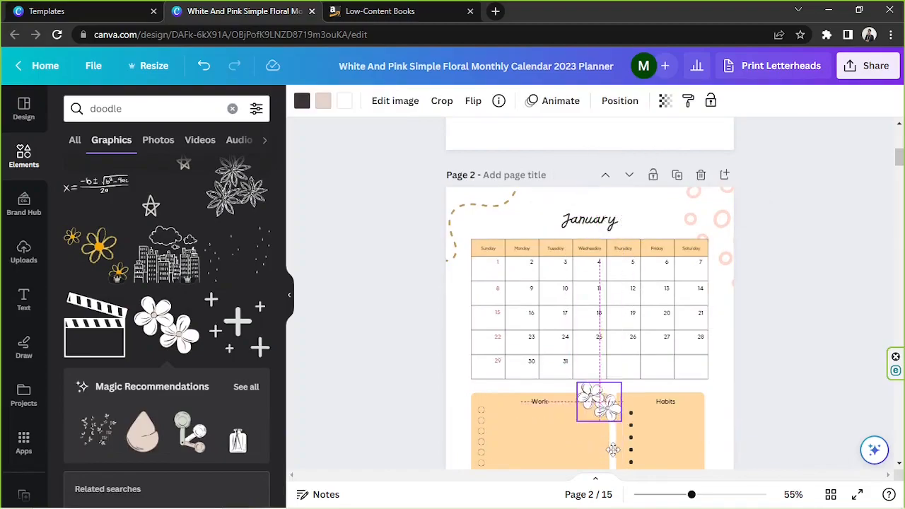
pyautogui.scroll(-2, 613, 449)
pyautogui.click(473, 101)
pyautogui.click(478, 136)
pyautogui.moveTo(599, 269); pyautogui.dragTo(482, 269)
pyautogui.click(347, 261)
pyautogui.moveTo(670, 272); pyautogui.dragTo(664, 273)
pyautogui.click(611, 252)
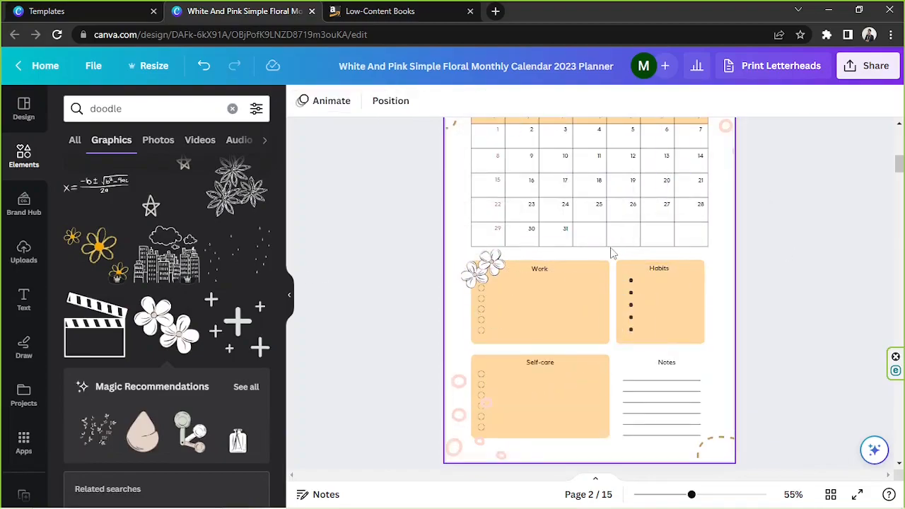
# Step: Add the red paperclip graphic from a "paperclip" search, shrink and tilt it on the Self-care box's lower-right corner, and recolour it
pyautogui.moveTo(141, 109); pyautogui.dragTo(27, 115)
pyautogui.write('paperclip')
pyautogui.press('Return')
pyautogui.scroll(-3, 167, 297)
pyautogui.click(236, 241)
pyautogui.moveTo(625, 173); pyautogui.dragTo(608, 322)
pyautogui.moveTo(565, 375); pyautogui.dragTo(526, 352)
pyautogui.moveTo(565, 323); pyautogui.dragTo(602, 430)
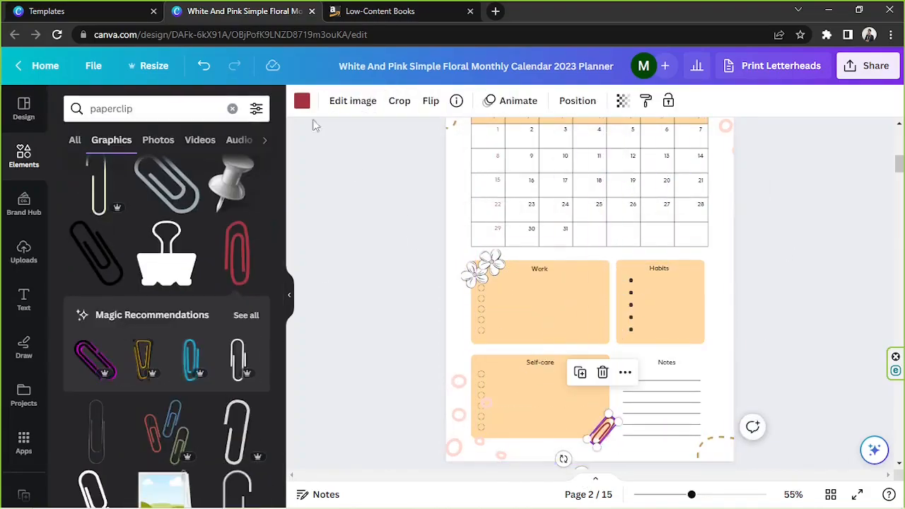
pyautogui.click(302, 100)
pyautogui.click(106, 181)
pyautogui.click(775, 196)
# Step: Add a small orange pushpin graphic to the upper-right corner of page 2's Habits box
pyautogui.scroll(-3, 167, 297)
pyautogui.moveTo(141, 109); pyautogui.dragTo(22, 118)
pyautogui.moveTo(99, 456); pyautogui.dragTo(705, 243)
pyautogui.moveTo(761, 190); pyautogui.dragTo(715, 253)
pyautogui.click(792, 263)
pyautogui.moveTo(692, 495); pyautogui.dragTo(682, 494)
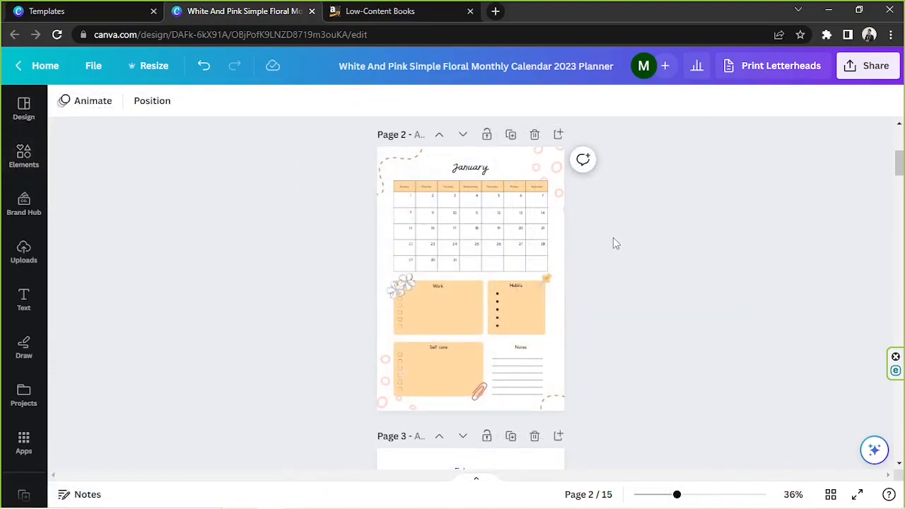
# Step: Review the decorated January page against the February, March and April pages to compare their layouts and styling
pyautogui.moveTo(309, 143); pyautogui.dragTo(700, 382)
pyautogui.click(739, 336)
pyautogui.moveTo(903, 162); pyautogui.dragTo(903, 182)
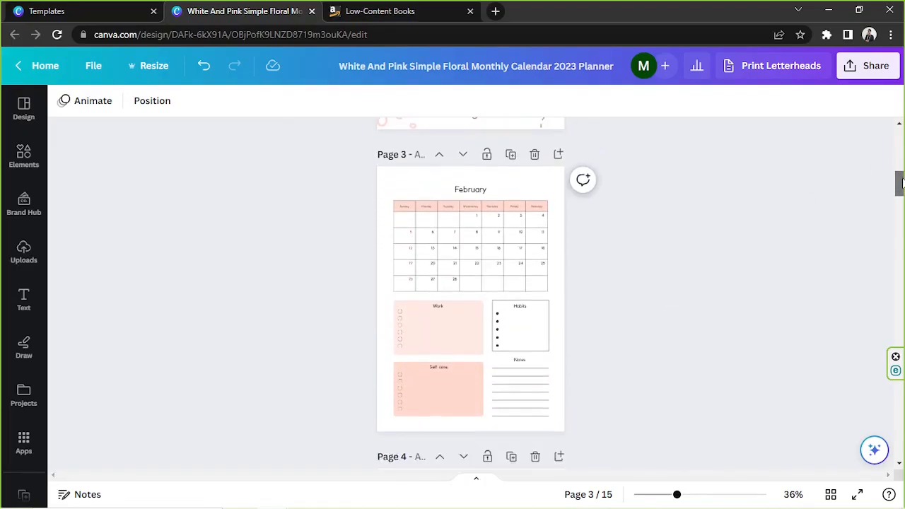
pyautogui.scroll(-5, 770, 262)
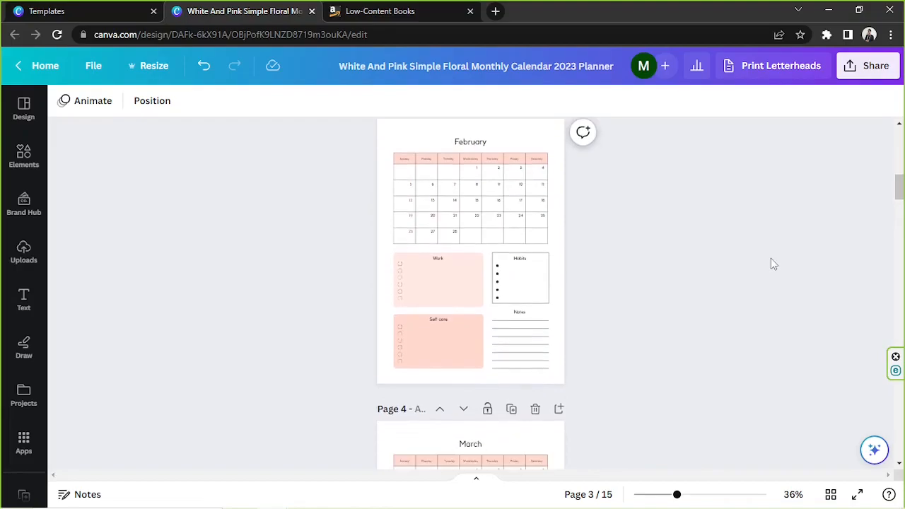
pyautogui.scroll(-8, 765, 262)
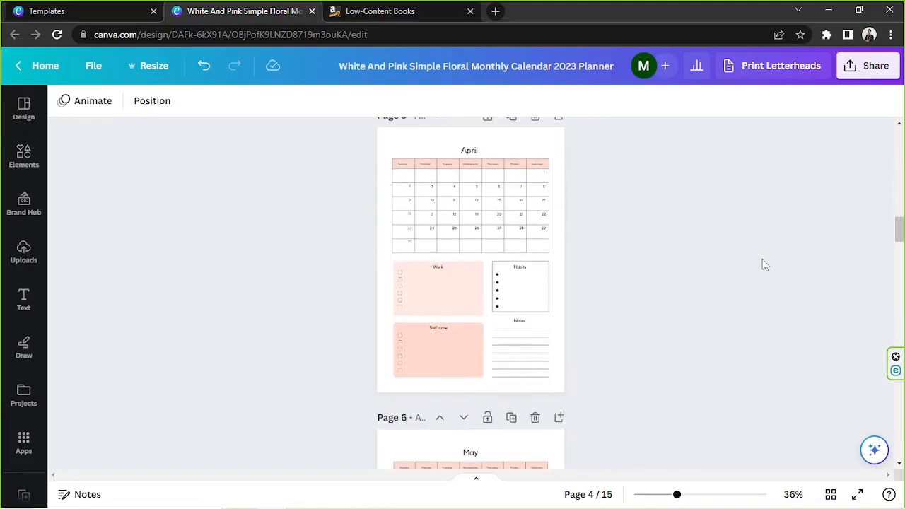
pyautogui.scroll(8, 760, 259)
pyautogui.scroll(8, 756, 260)
pyautogui.moveTo(333, 135); pyautogui.dragTo(596, 428)
pyautogui.click(671, 338)
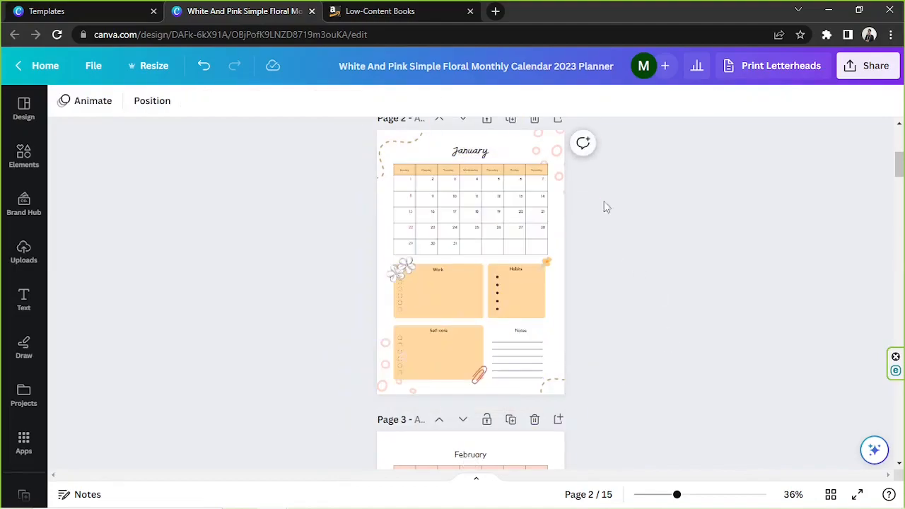
pyautogui.scroll(-5, 606, 198)
pyautogui.scroll(-1, 609, 198)
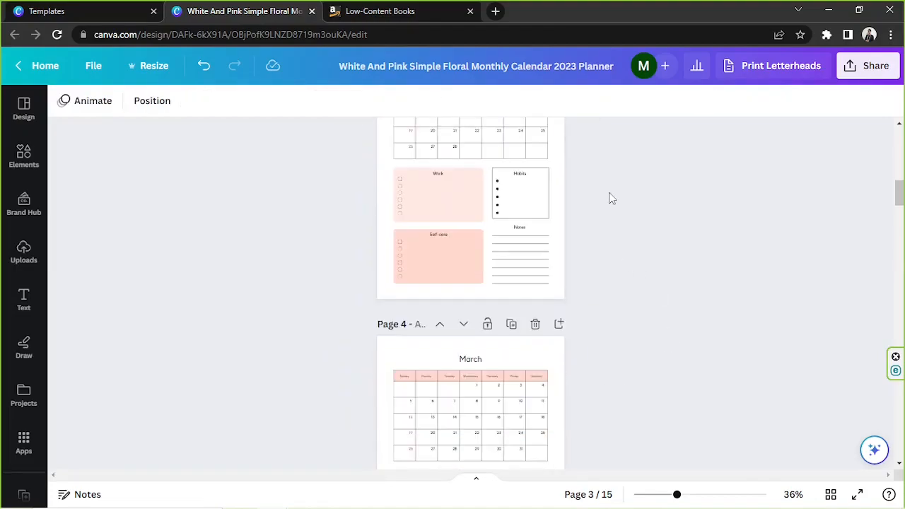
pyautogui.scroll(5, 611, 198)
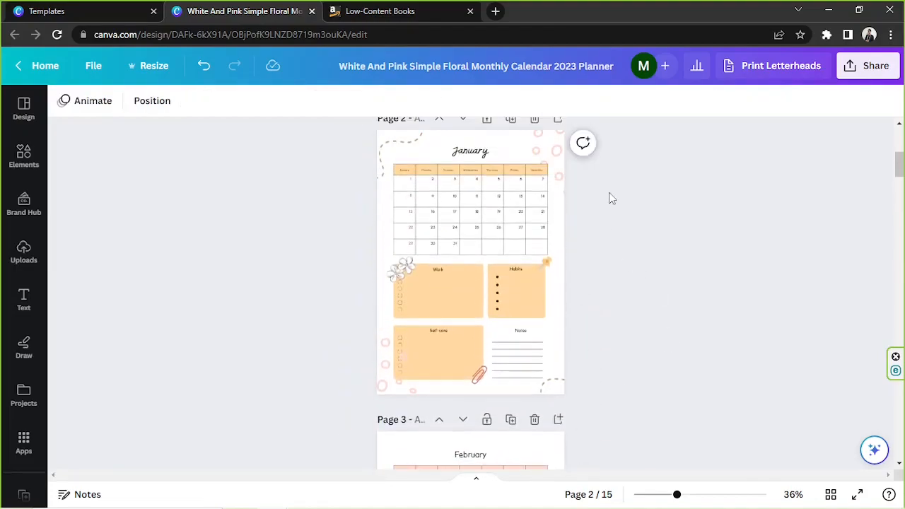
pyautogui.scroll(-10, 612, 198)
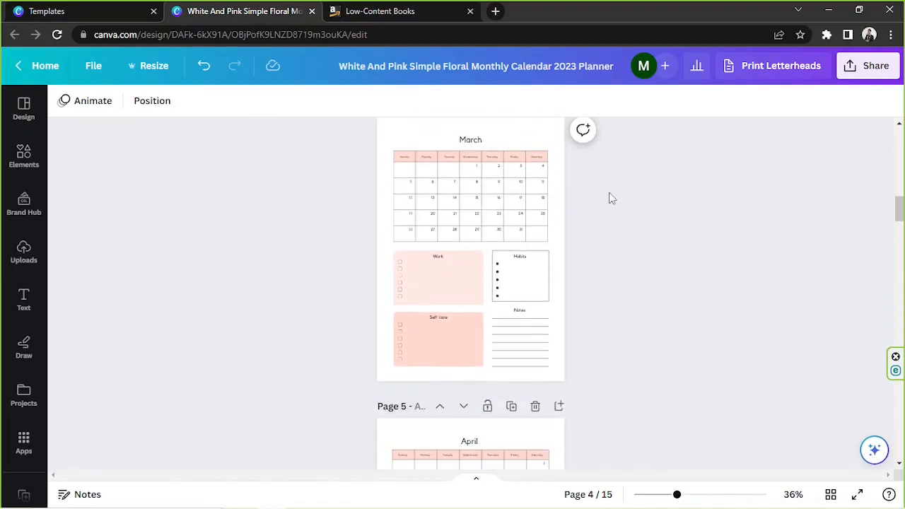
pyautogui.scroll(10, 611, 198)
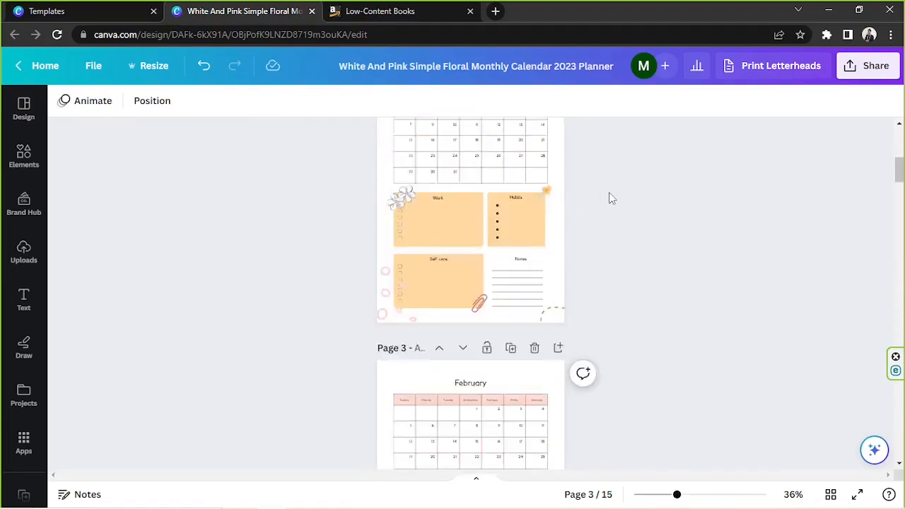
pyautogui.scroll(-2, 612, 198)
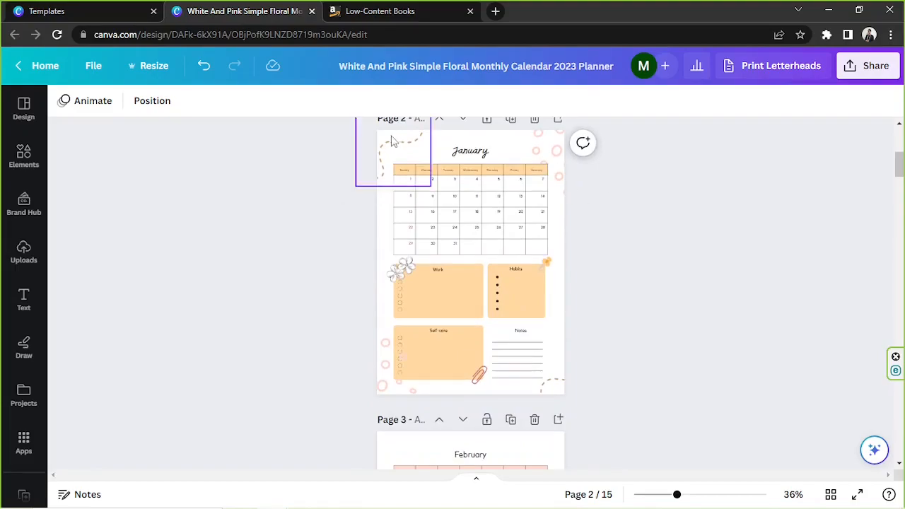
pyautogui.click(358, 142)
pyautogui.scroll(-2, 543, 274)
pyautogui.click(531, 311)
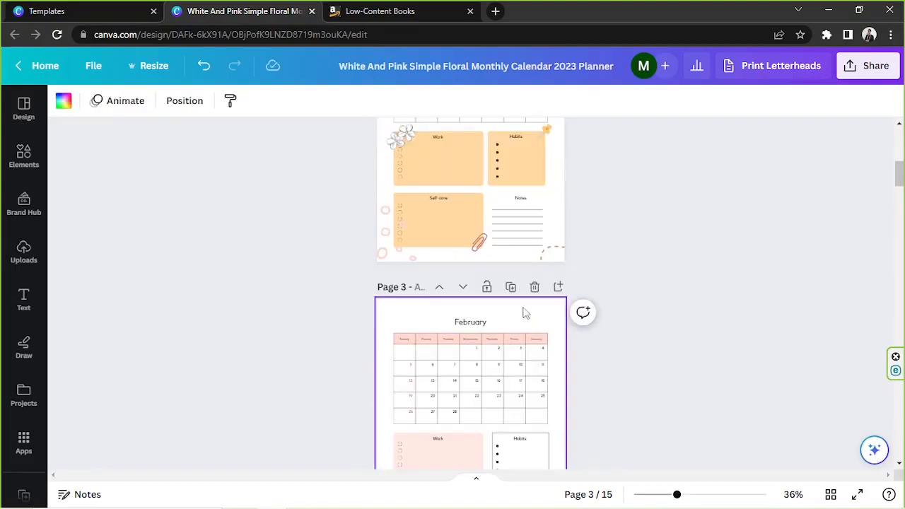
pyautogui.scroll(5, 609, 267)
pyautogui.scroll(-6, 605, 266)
pyautogui.scroll(-6, 482, 298)
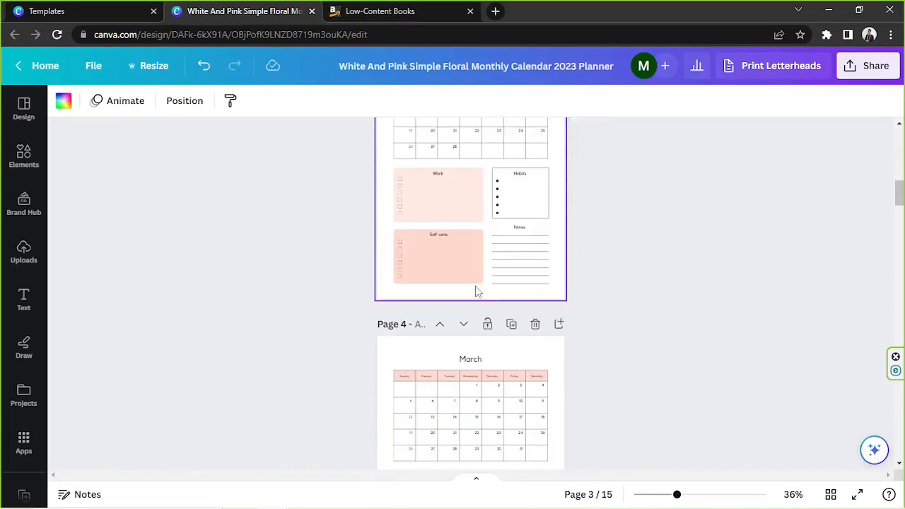
pyautogui.scroll(12, 711, 268)
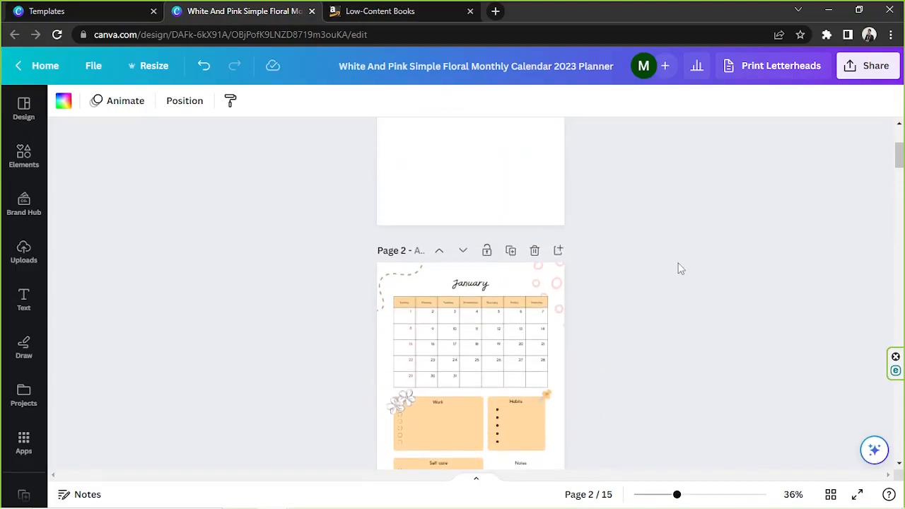
pyautogui.scroll(-2, 573, 226)
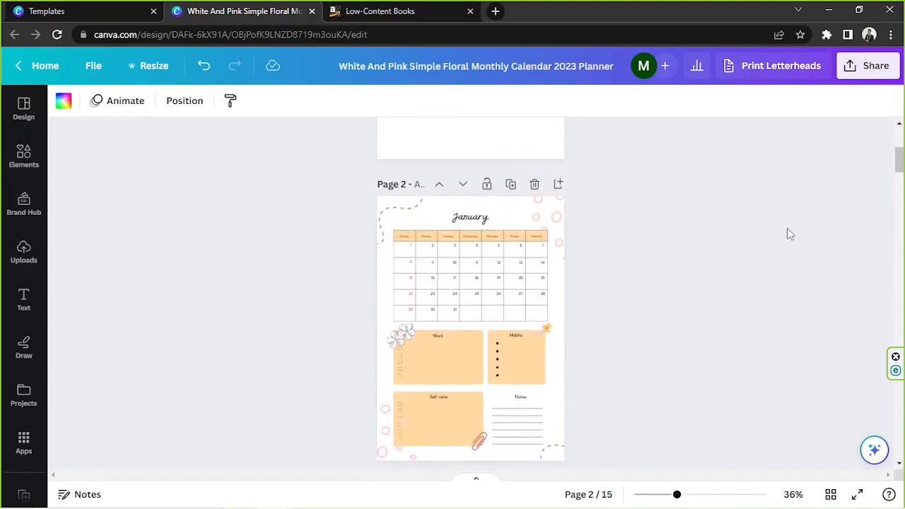
# Step: Return to the blank cover on page 1 and search the design templates for "journal cover"
pyautogui.moveTo(899, 160); pyautogui.dragTo(899, 140)
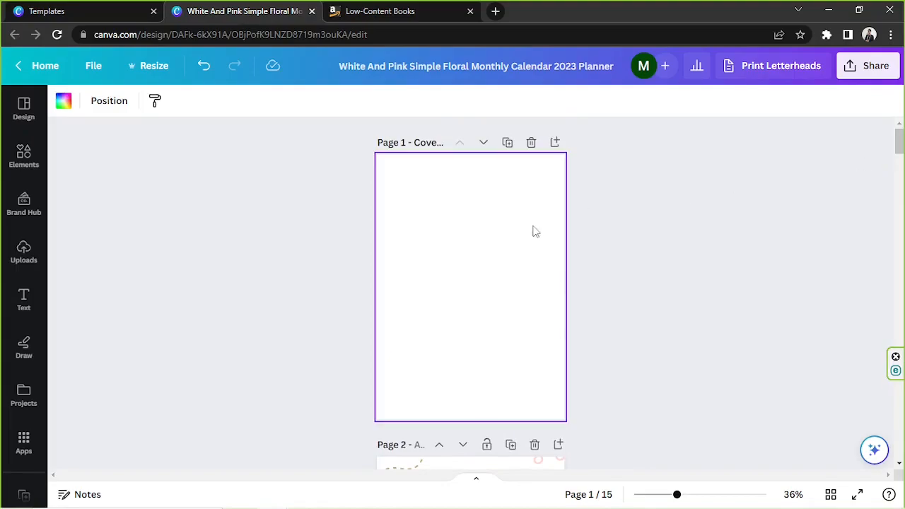
pyautogui.moveTo(677, 496)
pyautogui.mouseDown()
pyautogui.moveTo(689, 495)
pyautogui.moveTo(679, 495)
pyautogui.mouseUp()
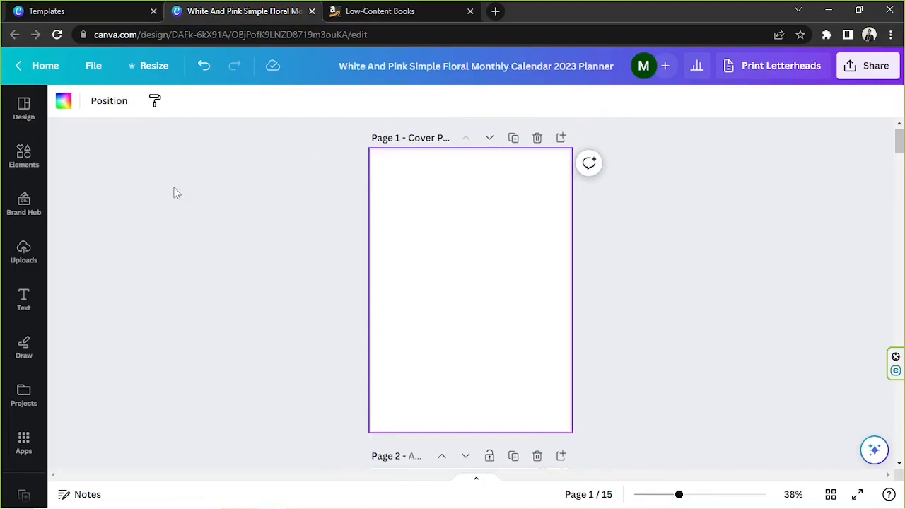
pyautogui.click(23, 109)
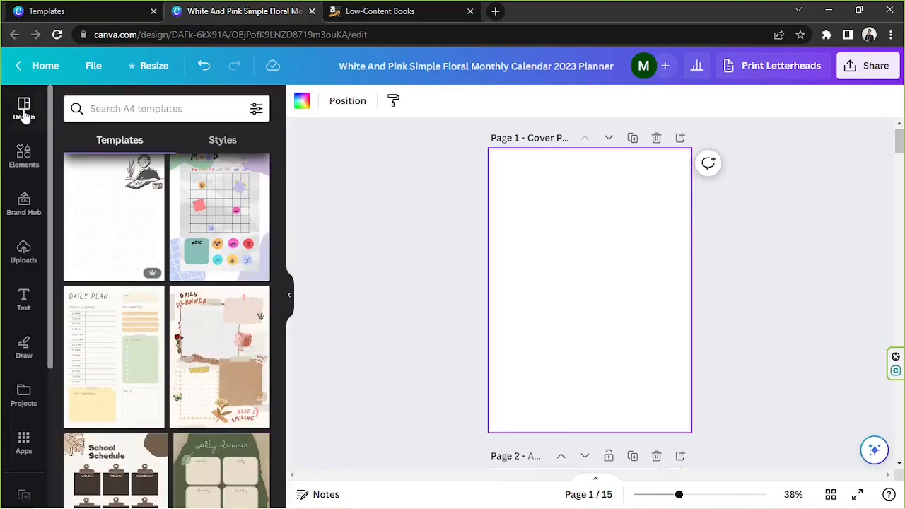
pyautogui.click(109, 100)
pyautogui.write('ju')
pyautogui.press('BackSpace')
pyautogui.press('BackSpace')
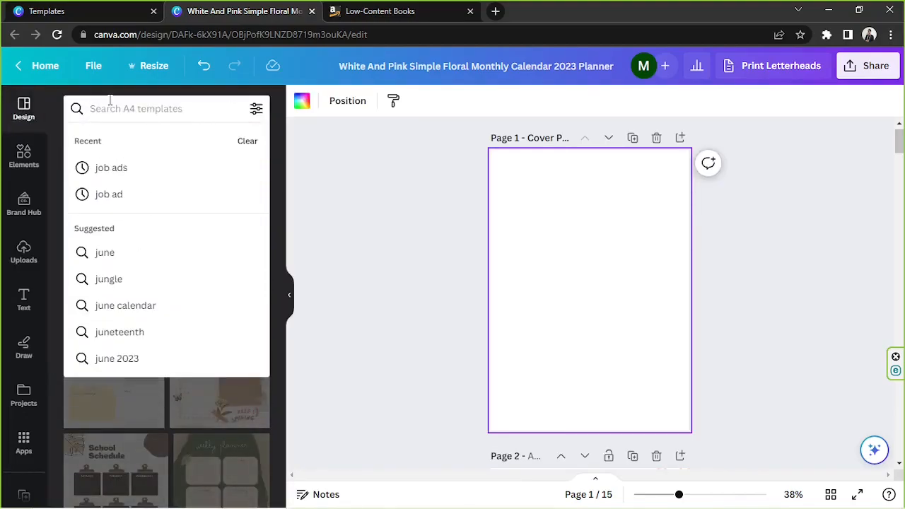
pyautogui.write('journal')
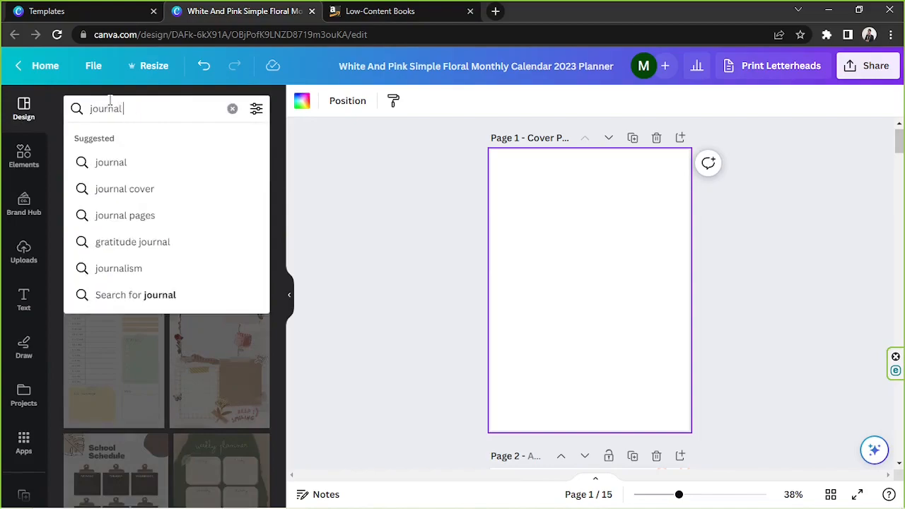
pyautogui.write(' cover')
pyautogui.press('Return')
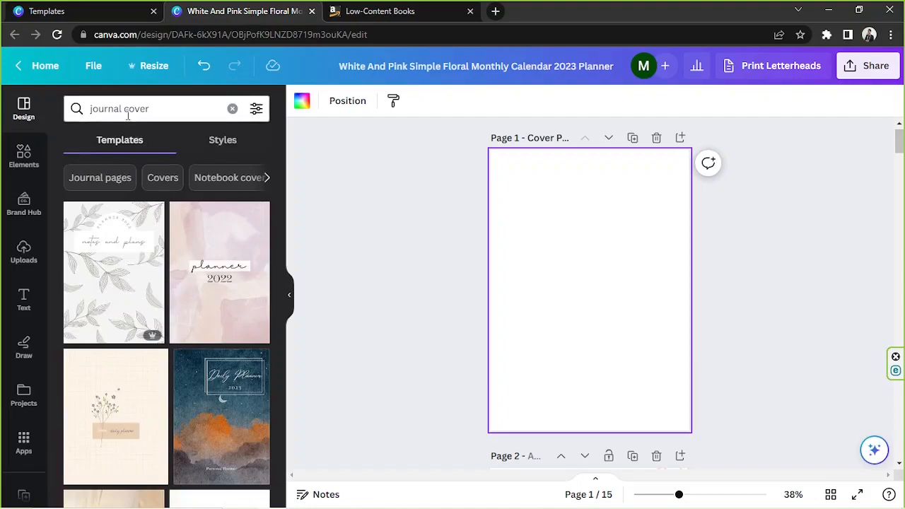
# Step: Apply the cover page of the White Brown & Green Organic Weekly Journal Planner template to page 1
pyautogui.scroll(-3, 148, 297)
pyautogui.scroll(-10, 144, 277)
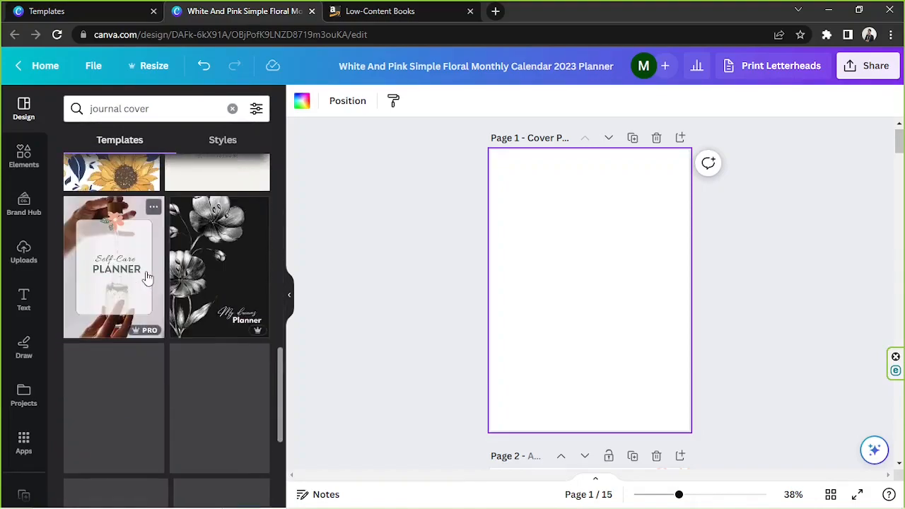
pyautogui.scroll(-3, 146, 278)
pyautogui.scroll(-9, 146, 277)
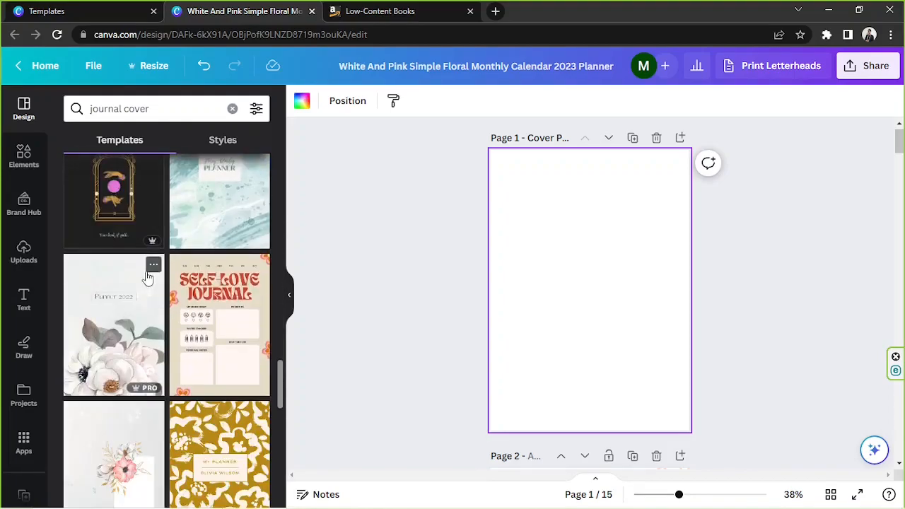
pyautogui.scroll(-8, 147, 277)
pyautogui.scroll(-5, 147, 276)
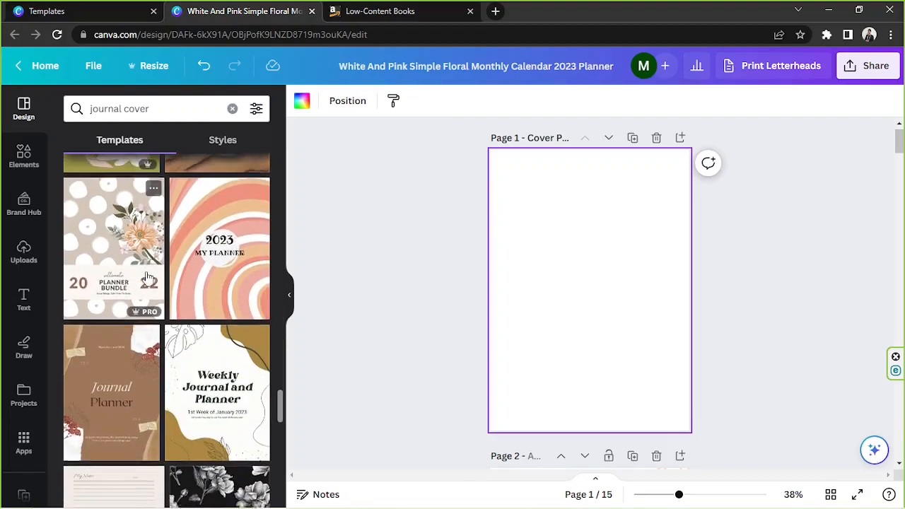
pyautogui.scroll(-2, 435, 280)
pyautogui.scroll(-3, 438, 283)
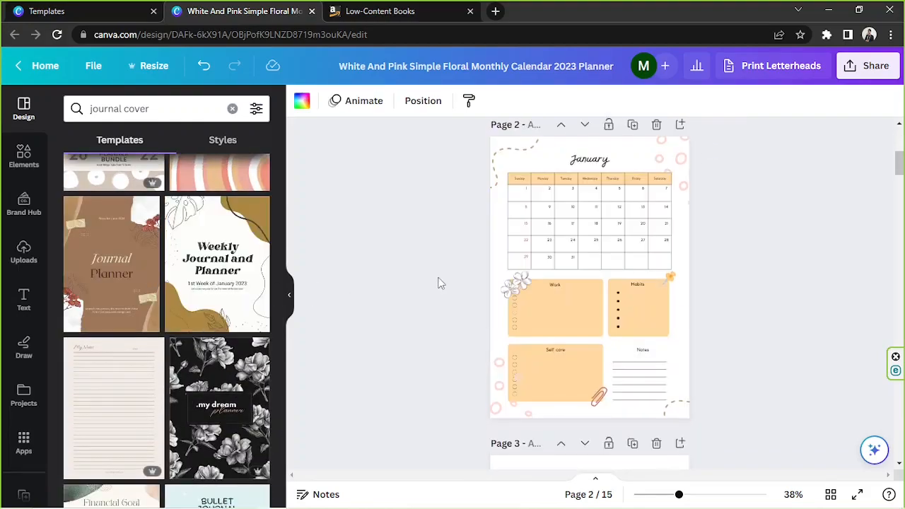
pyautogui.scroll(2, 439, 283)
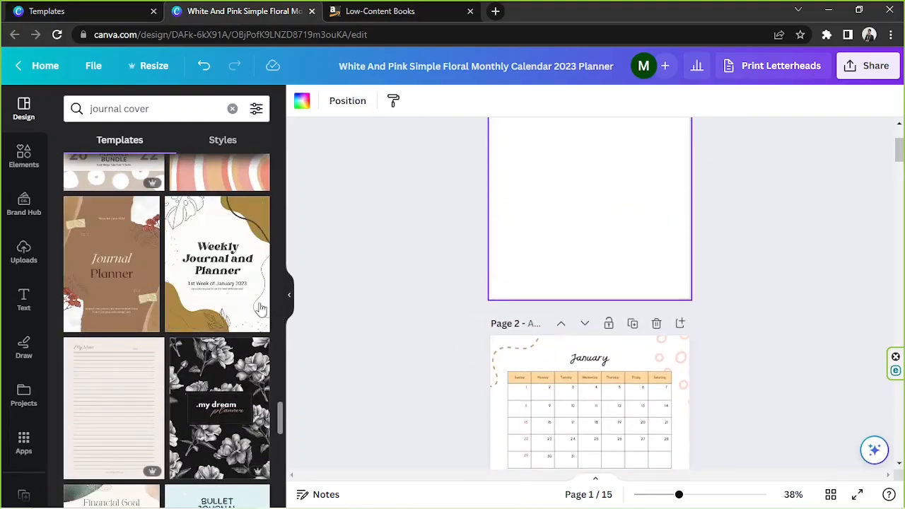
pyautogui.click(228, 301)
pyautogui.scroll(2, 666, 282)
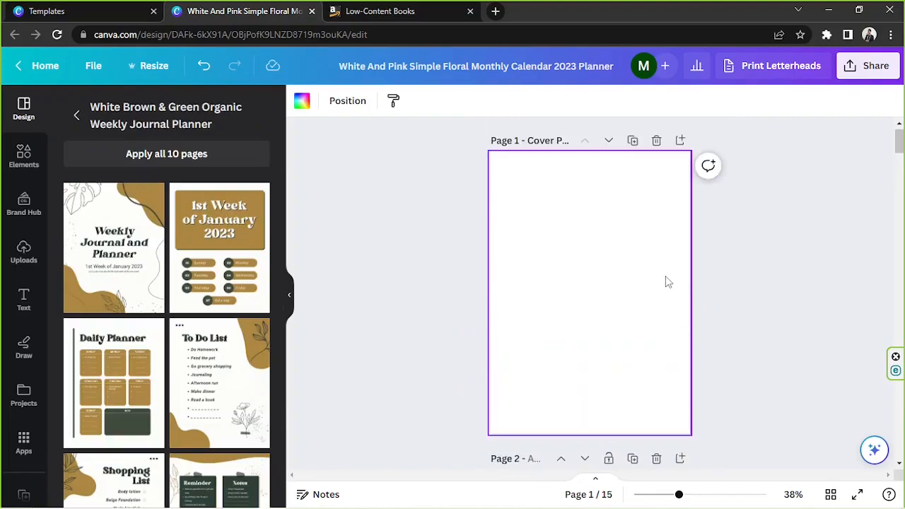
pyautogui.click(99, 264)
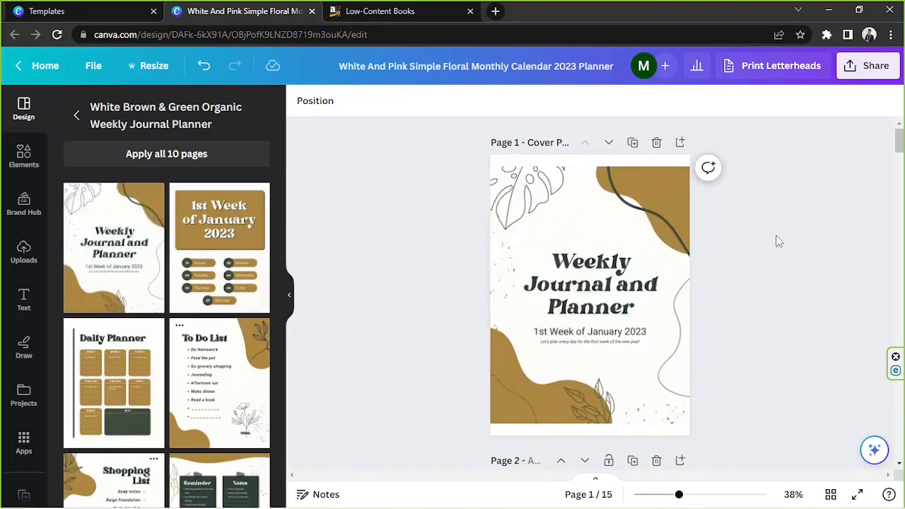
# Step: Change the font of the cover title "Weekly Journal and Planner" to Bellaboo, matching the January heading
pyautogui.click(626, 277)
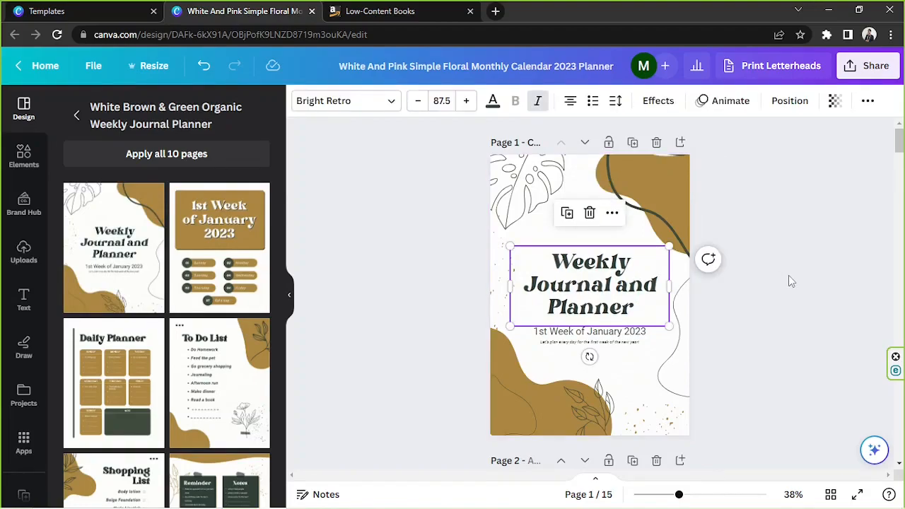
pyautogui.scroll(-5, 789, 279)
pyautogui.click(599, 300)
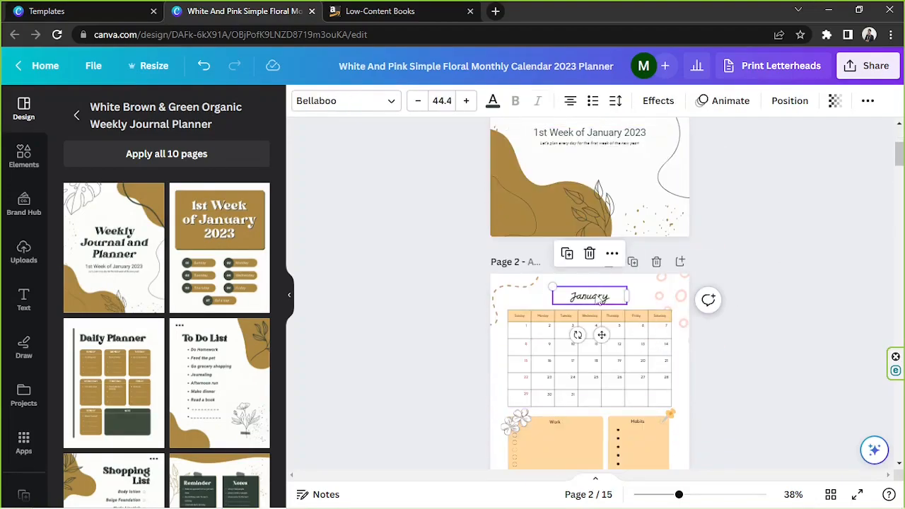
pyautogui.scroll(5, 734, 285)
pyautogui.click(651, 285)
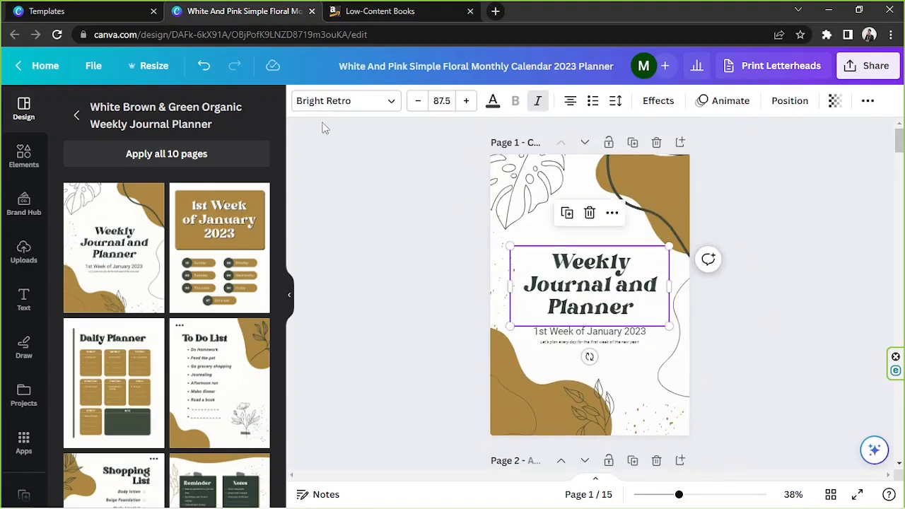
pyautogui.click(322, 103)
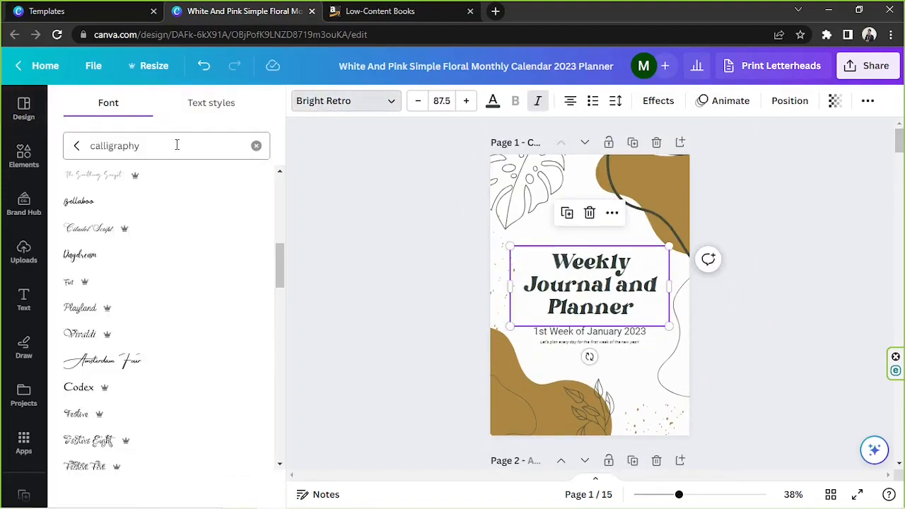
pyautogui.click(145, 209)
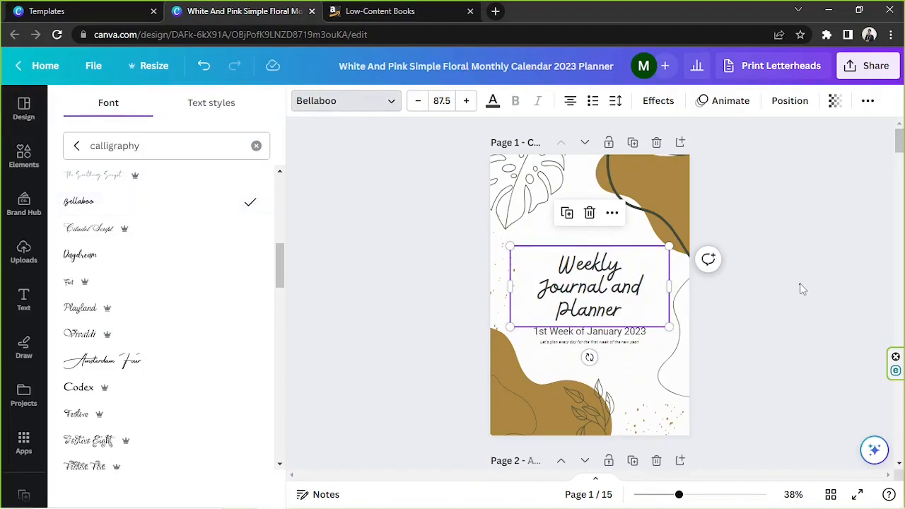
# Step: Recolor the brown blob in the cover's lower-left corner to the light peach document color used on the January page
pyautogui.press('Escape')
pyautogui.scroll(-4, 799, 283)
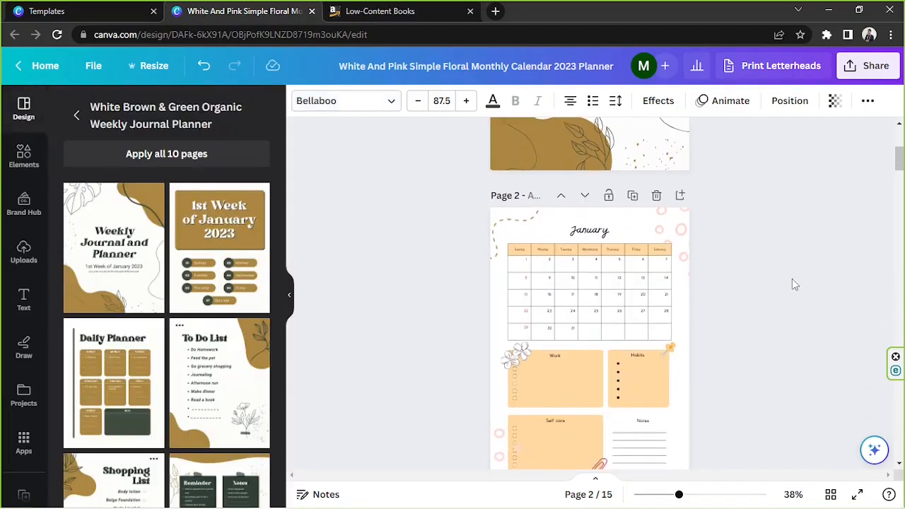
pyautogui.scroll(3, 792, 279)
pyautogui.click(493, 237)
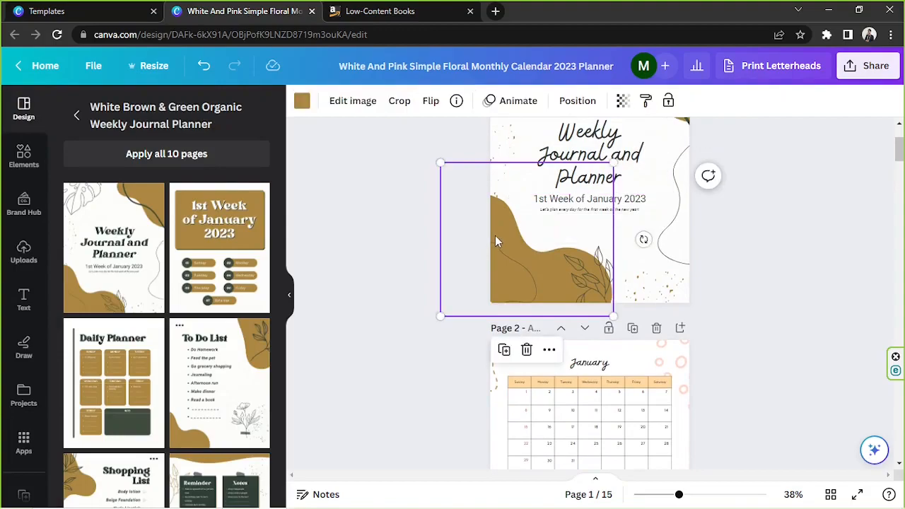
pyautogui.click(302, 102)
pyautogui.click(184, 252)
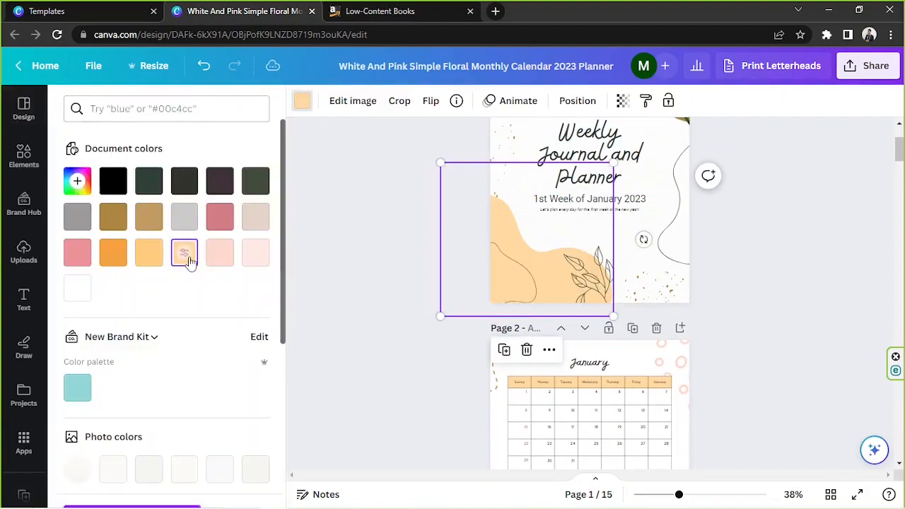
pyautogui.scroll(-2, 422, 235)
pyautogui.scroll(4, 413, 225)
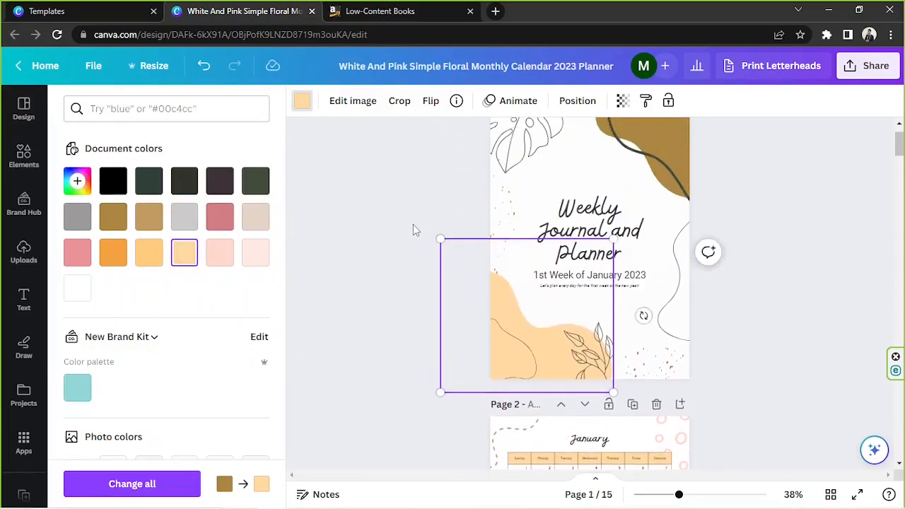
# Step: Recolor the brown blob in the cover's upper-right corner to the same light peach, leaving its dark curved line unchanged
pyautogui.click(652, 186)
pyautogui.click(148, 252)
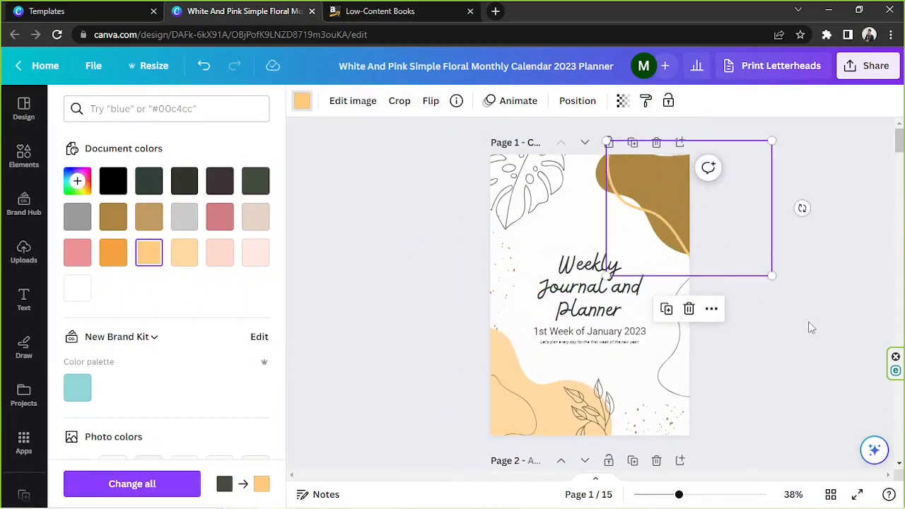
pyautogui.hotkey('ctrl', 'z')
pyautogui.click(184, 252)
pyautogui.scroll(-3, 427, 311)
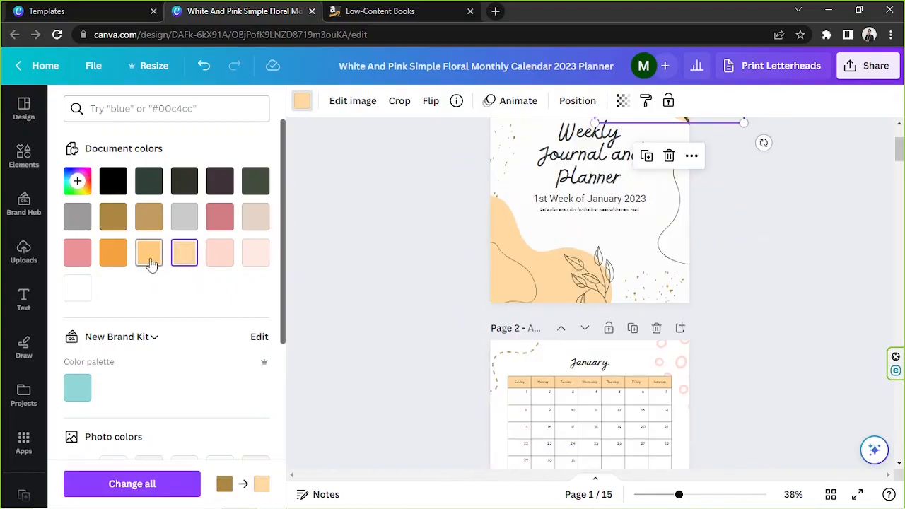
pyautogui.scroll(3, 426, 311)
pyautogui.click(722, 278)
# Step: Recolor the cover's three dark curved lines, on both blobs and along the right edge, to the tan document color
pyautogui.click(672, 235)
pyautogui.click(302, 104)
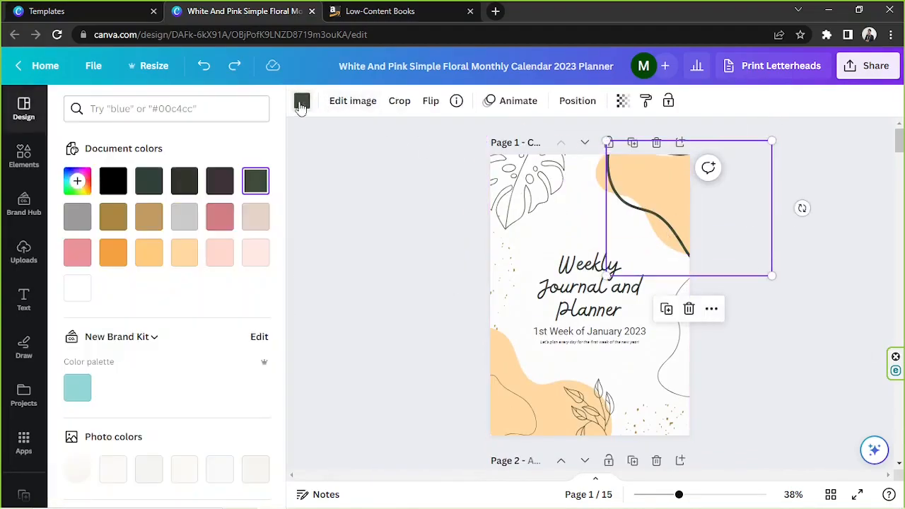
pyautogui.click(156, 216)
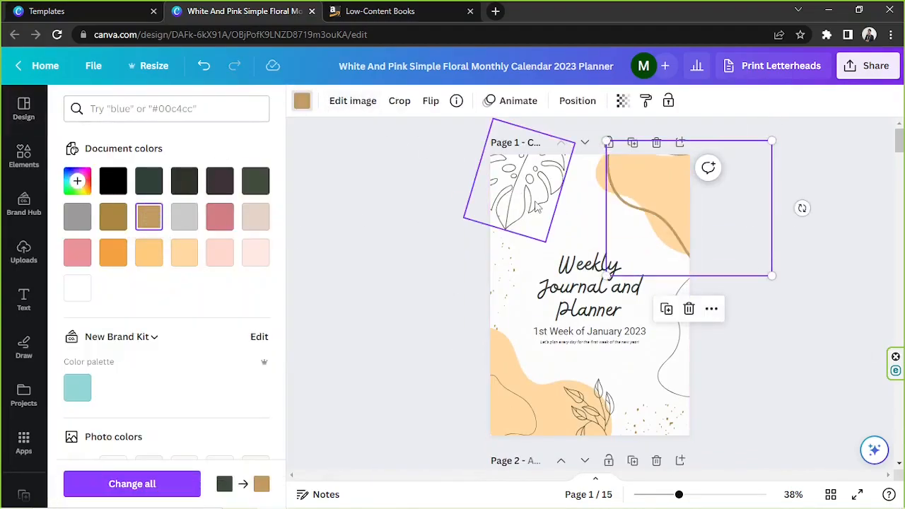
pyautogui.click(507, 408)
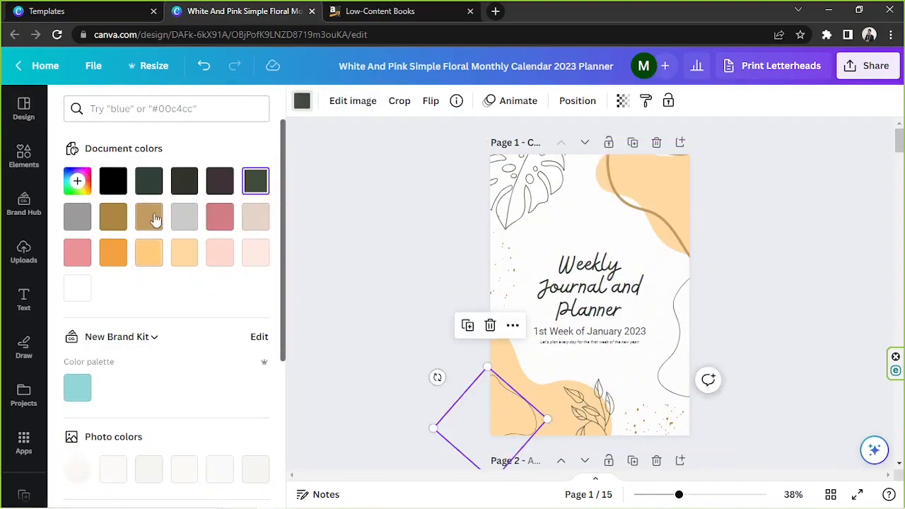
pyautogui.click(154, 218)
pyautogui.click(661, 368)
pyautogui.click(149, 216)
# Step: Recolor the monstera leaf and the leaf branch outlines on the cover to the rose pink document color
pyautogui.click(527, 185)
pyautogui.click(220, 216)
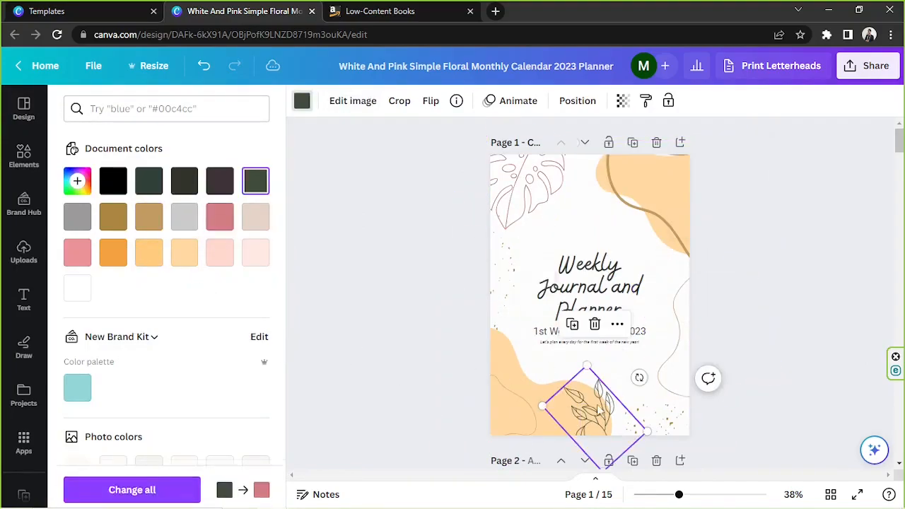
pyautogui.click(594, 409)
# Step: Delete the gold speckle graphics from the cover
pyautogui.click(670, 422)
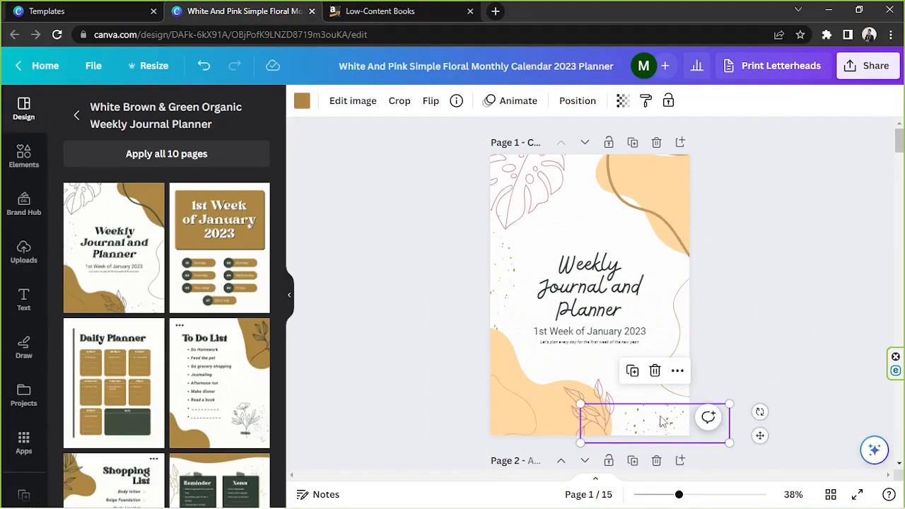
pyautogui.click(617, 414)
pyautogui.press('Delete')
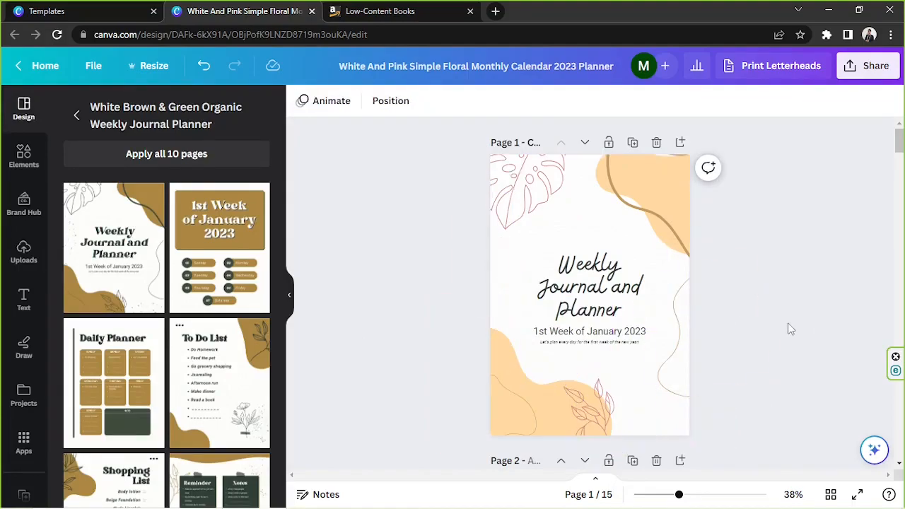
pyautogui.scroll(-3, 781, 331)
pyautogui.scroll(3, 548, 313)
# Step: Delete the "1st Week of January 2023" subtitle and the small tagline beneath it from the cover
pyautogui.click(615, 334)
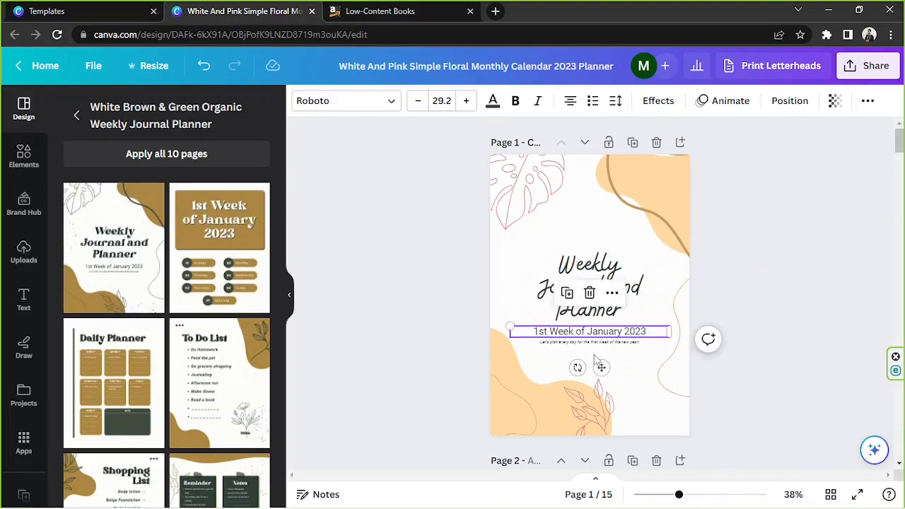
pyautogui.press('Delete')
pyautogui.click(593, 343)
pyautogui.press('Delete')
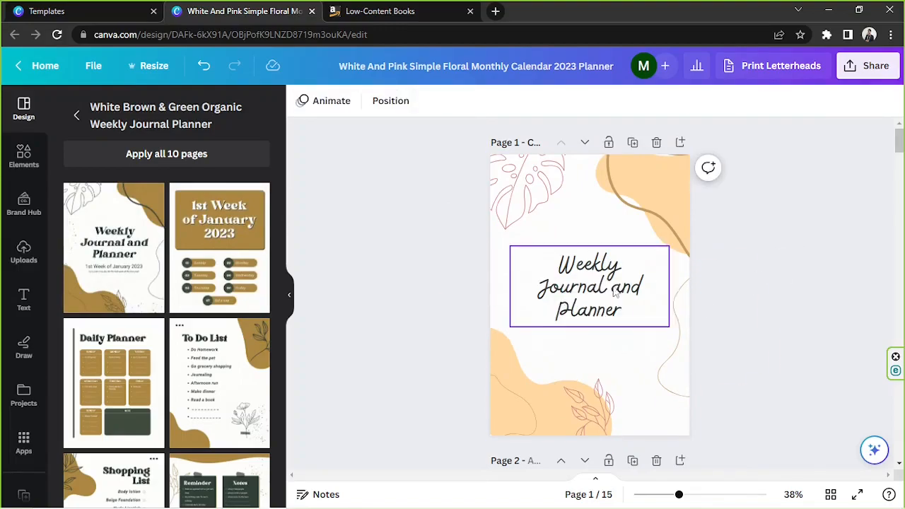
# Step: Shorten the cover title to "Planner", then enlarge it and center it on the page
pyautogui.doubleClick(608, 288)
pyautogui.press('BackSpace')
pyautogui.moveTo(641, 287); pyautogui.dragTo(585, 262)
pyautogui.moveTo(586, 245); pyautogui.dragTo(528, 222)
pyautogui.moveTo(605, 282); pyautogui.dragTo(601, 321)
# Step: Copy the "Work" label from the January page and paste it onto the cover
pyautogui.scroll(-3, 627, 331)
pyautogui.click(620, 346)
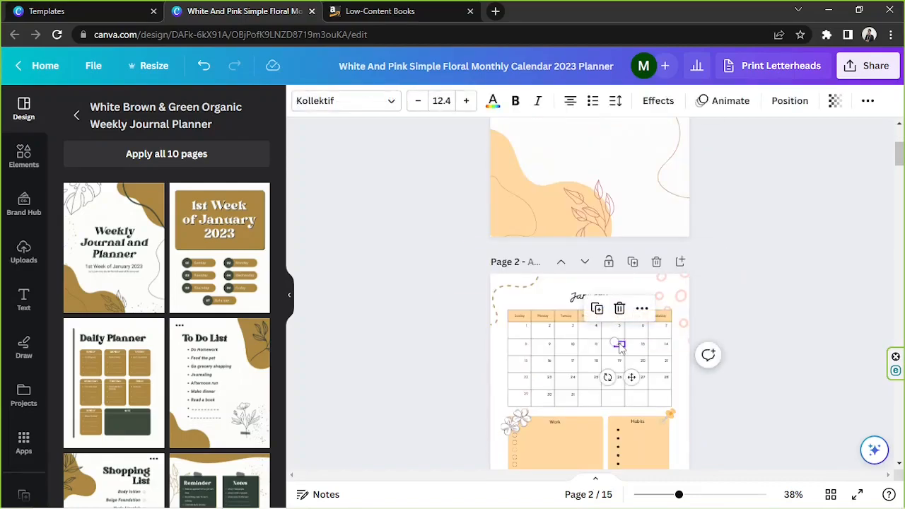
pyautogui.click(556, 421)
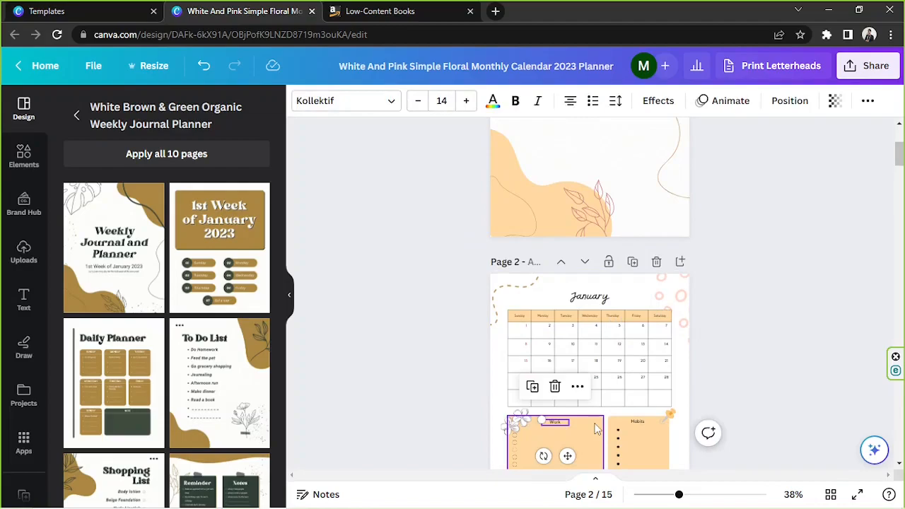
pyautogui.scroll(3, 584, 375)
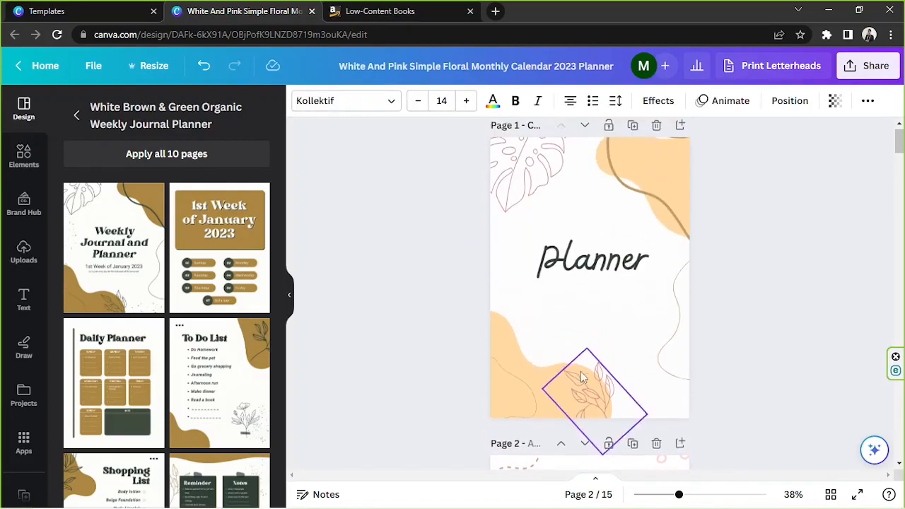
pyautogui.click(599, 225)
pyautogui.hotkey('ctrl', 'v')
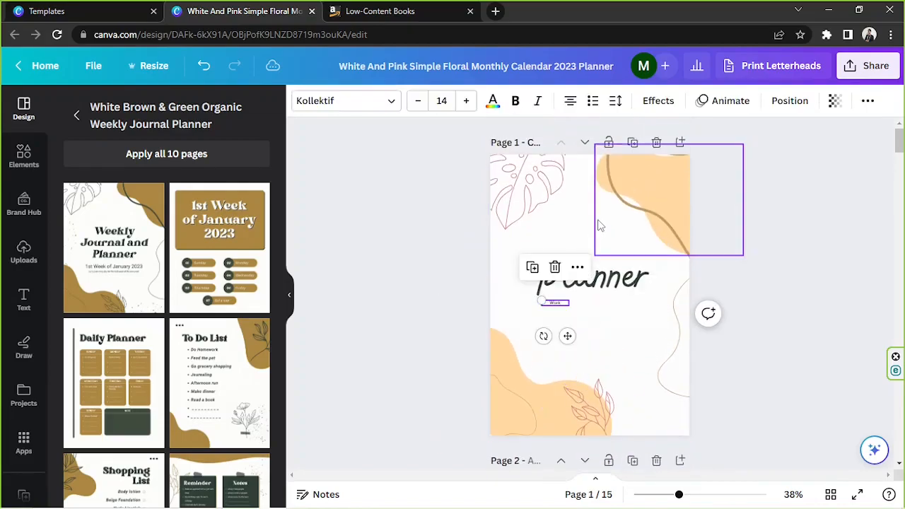
# Step: Enlarge the pasted label to about size 54.9, center it under the title and change its text to "WEEKLY"
pyautogui.moveTo(542, 299); pyautogui.dragTo(463, 276)
pyautogui.moveTo(530, 333); pyautogui.dragTo(602, 339)
pyautogui.doubleClick(595, 302)
pyautogui.write('WEEKLY')
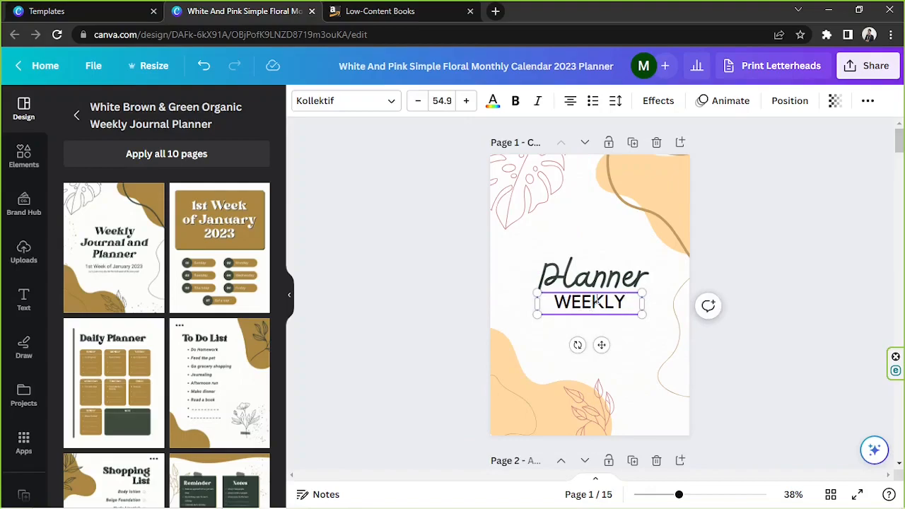
# Step: Shrink "WEEKLY" to about size 45.8, place it above "Planner" and widen its letter spacing
pyautogui.moveTo(641, 313); pyautogui.dragTo(625, 311)
pyautogui.moveTo(589, 310); pyautogui.dragTo(598, 256)
pyautogui.click(615, 101)
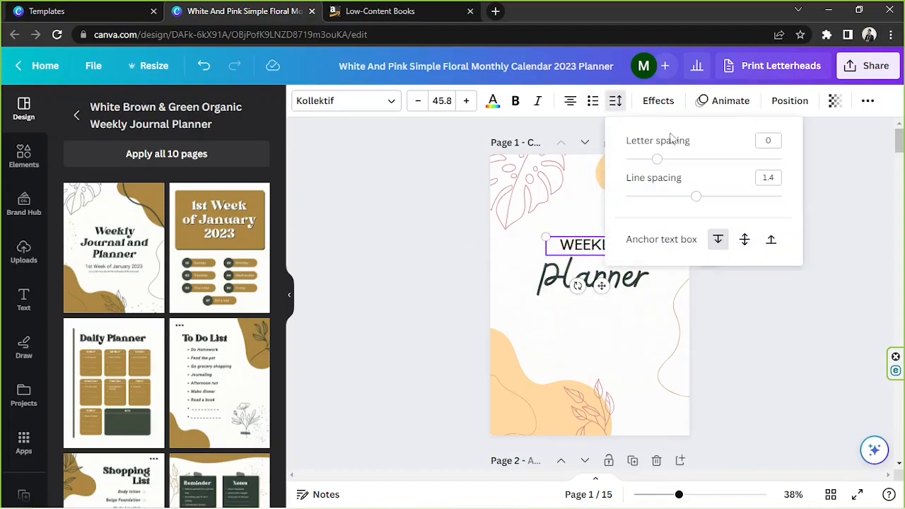
pyautogui.moveTo(658, 160); pyautogui.dragTo(737, 160)
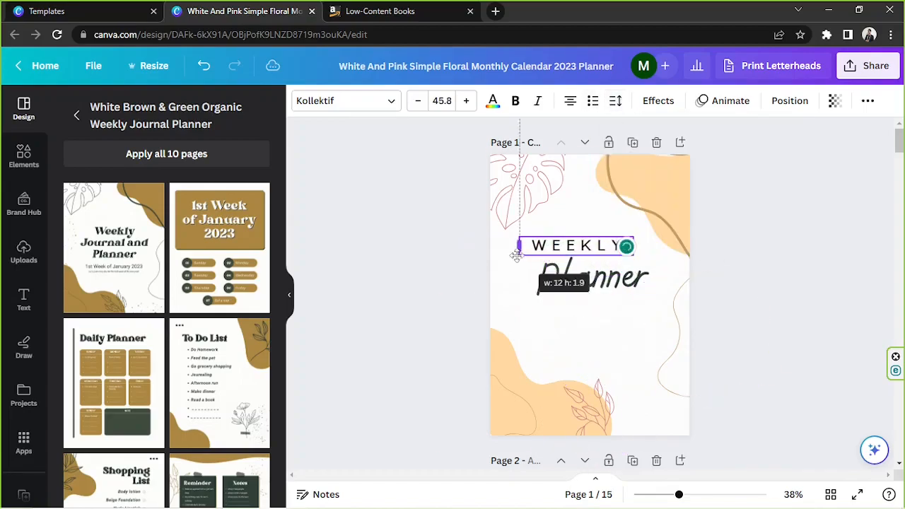
# Step: Move "Planner" lower, enlarge it to about size 170 and tilt it upward to the right
pyautogui.moveTo(580, 285); pyautogui.dragTo(587, 314)
pyautogui.click(800, 219)
pyautogui.moveTo(523, 289); pyautogui.dragTo(497, 269)
pyautogui.moveTo(573, 369); pyautogui.dragTo(600, 364)
pyautogui.click(749, 297)
# Step: Add a smaller spaced text line reading "MY" above "WEEKLY" on the cover
pyautogui.moveTo(592, 247); pyautogui.dragTo(592, 228)
pyautogui.write('MY')
pyautogui.moveTo(661, 237); pyautogui.dragTo(595, 228)
pyautogui.moveTo(574, 259); pyautogui.dragTo(607, 266)
# Step: Change "WEEKLY" to "MONTHLY", resize it and arrange it between "MY" and the tilted "Planner"
pyautogui.click(631, 250)
pyautogui.doubleClick(633, 247)
pyautogui.write('MONTHLY')
pyautogui.moveTo(654, 255); pyautogui.dragTo(618, 251)
pyautogui.moveTo(583, 274); pyautogui.dragTo(608, 311)
pyautogui.moveTo(606, 243)
pyautogui.mouseDown()
pyautogui.moveTo(606, 266)
pyautogui.moveTo(596, 247)
pyautogui.mouseUp()
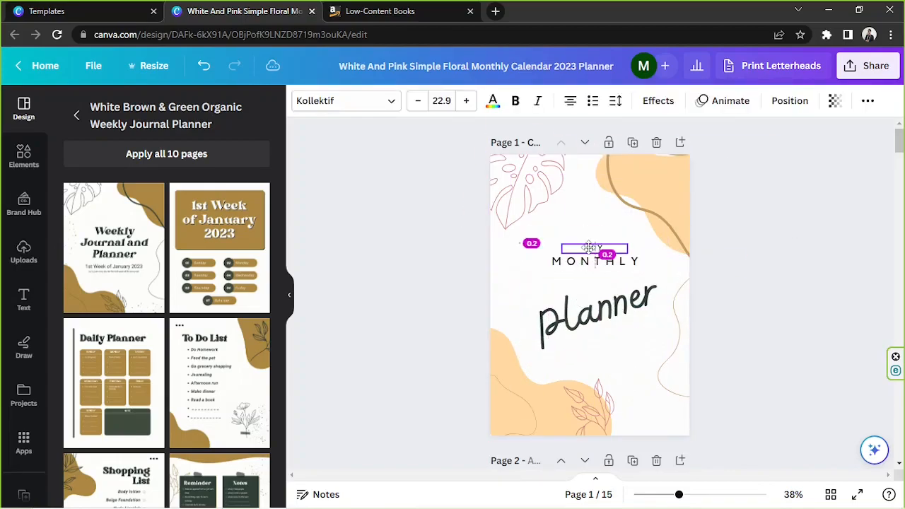
pyautogui.click(648, 283)
# Step: Delete the leaf branch, the monstera leaf and the curved line along the right edge of the cover
pyautogui.scroll(-4, 649, 283)
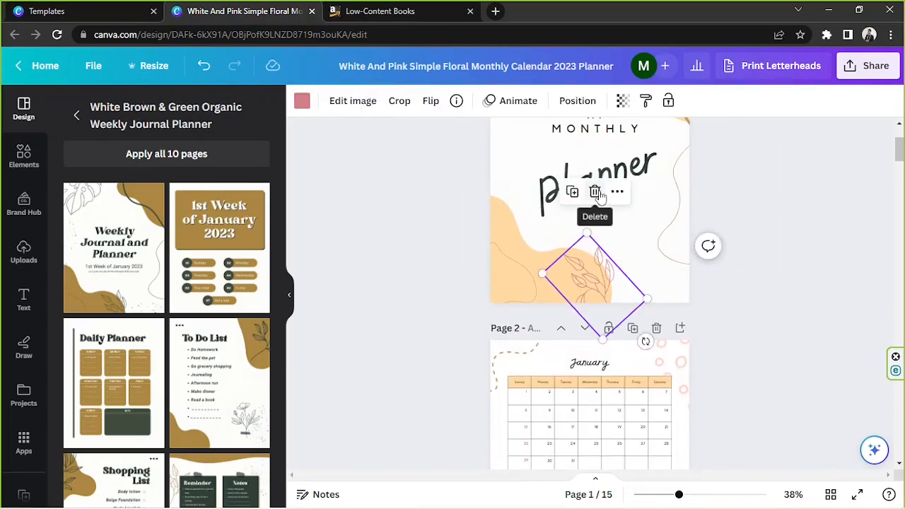
pyautogui.click(594, 191)
pyautogui.scroll(2, 751, 259)
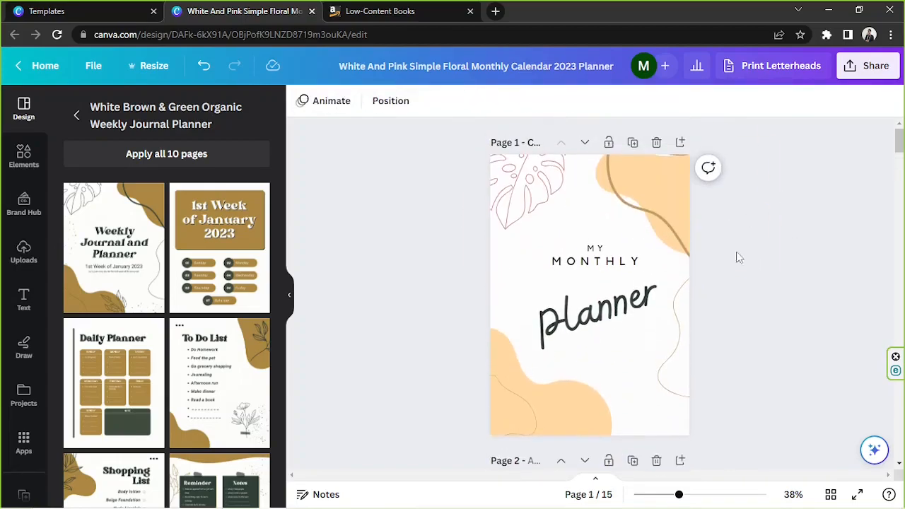
pyautogui.click(535, 203)
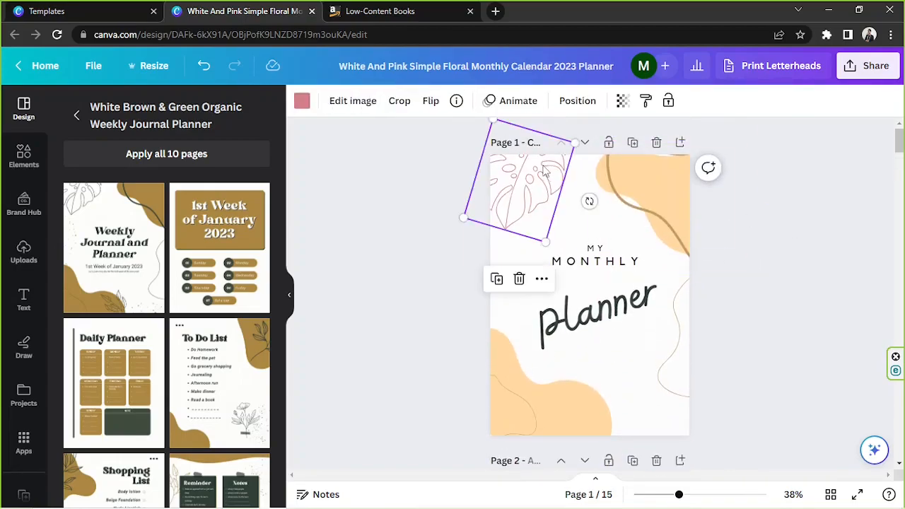
pyautogui.click(519, 278)
pyautogui.click(677, 333)
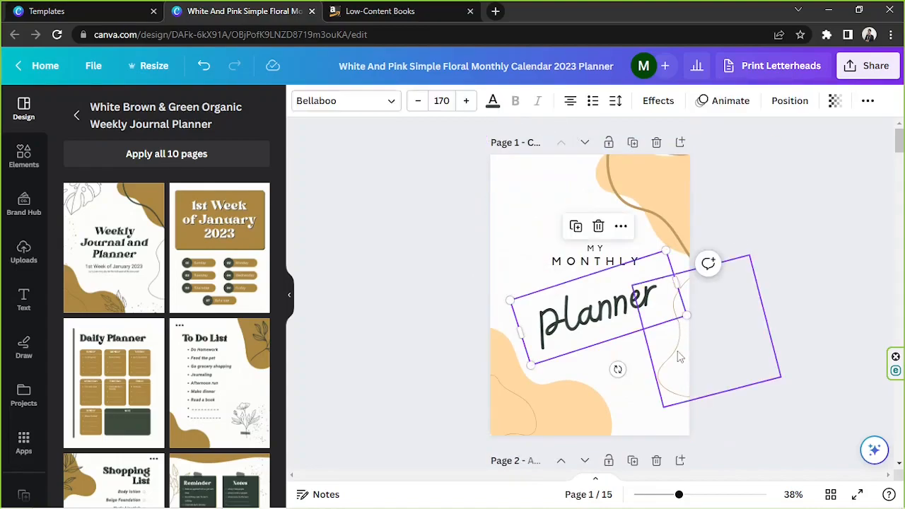
pyautogui.click(681, 353)
pyautogui.click(707, 224)
# Step: Copy the dashed curved line from the January page's upper-left corner and paste it onto the cover
pyautogui.scroll(-4, 707, 224)
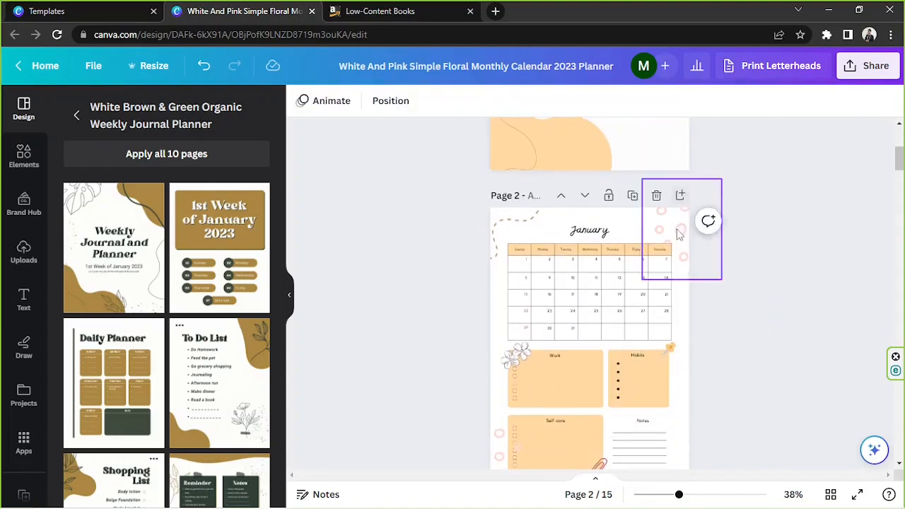
pyautogui.click(505, 231)
pyautogui.scroll(4, 508, 235)
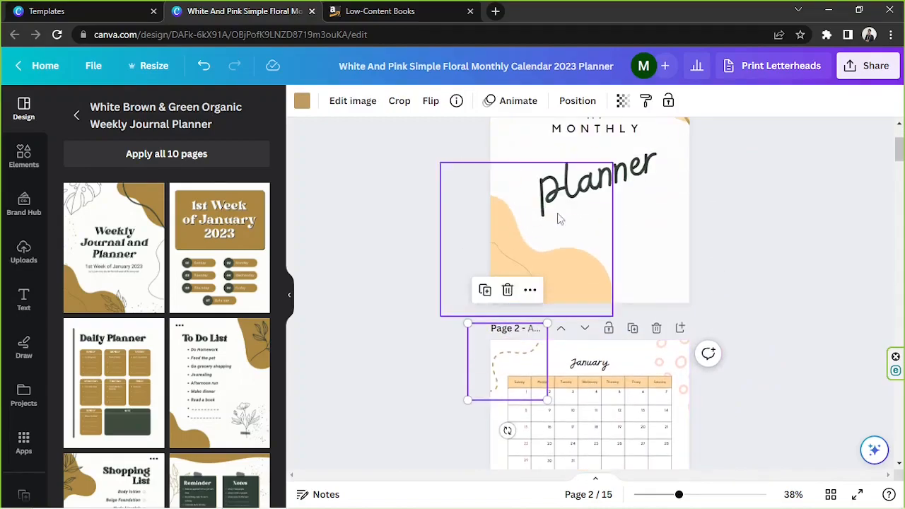
pyautogui.click(534, 201)
pyautogui.hotkey('ctrl', 'v')
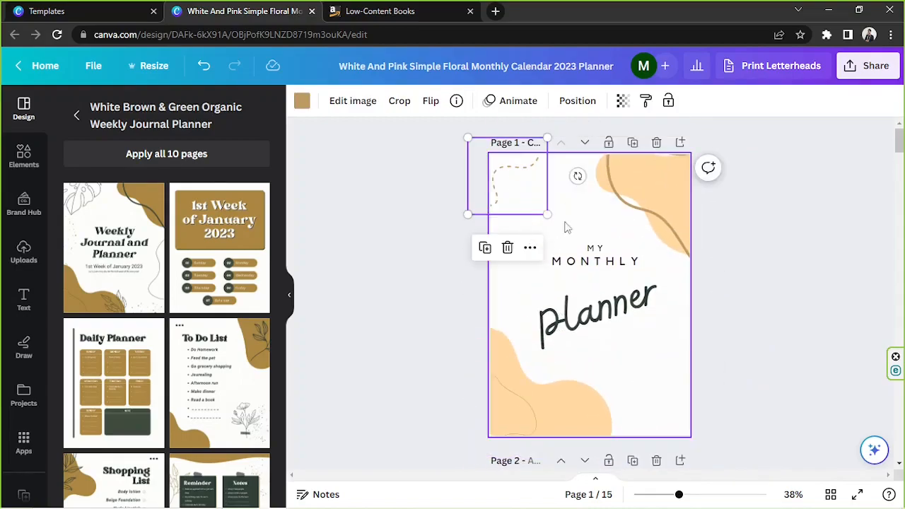
# Step: Replace the solid curves on both peach blobs with enlarged, rotated copies of the dashed line
pyautogui.click(502, 361)
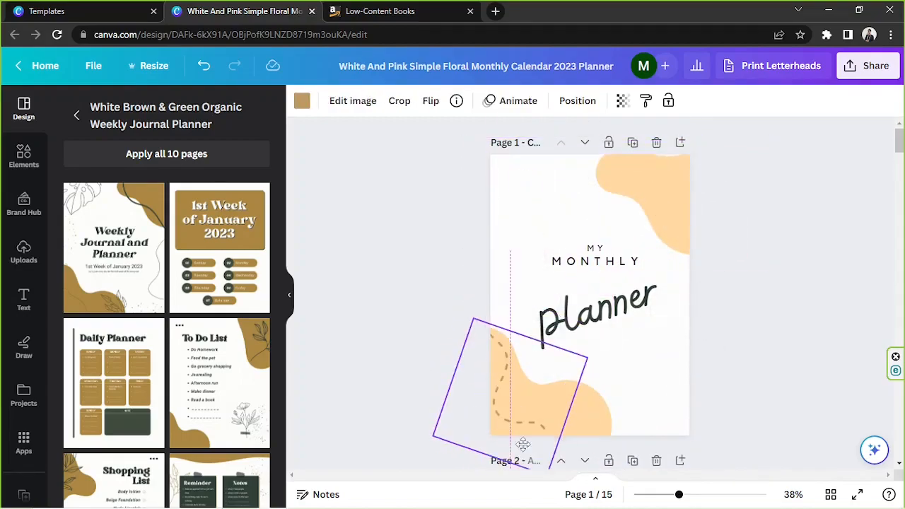
pyautogui.moveTo(729, 290); pyautogui.dragTo(746, 313)
pyautogui.moveTo(709, 274); pyautogui.dragTo(679, 198)
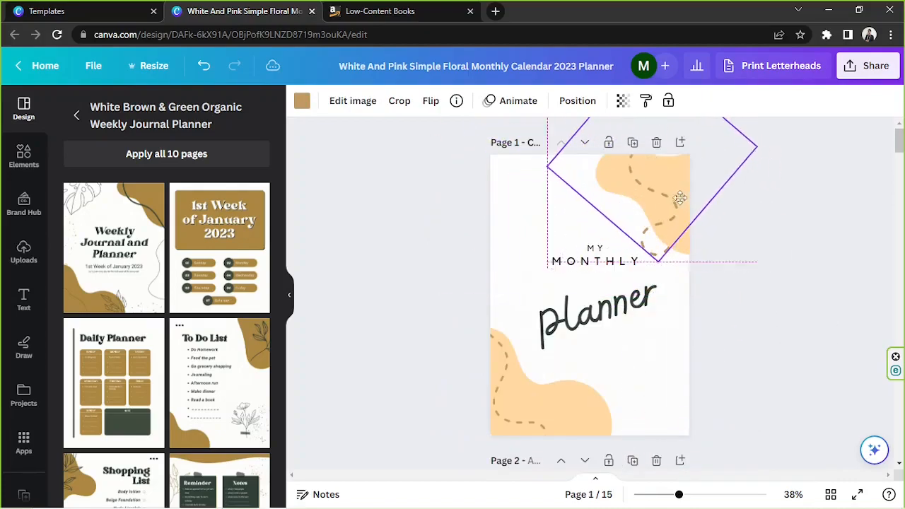
pyautogui.click(768, 304)
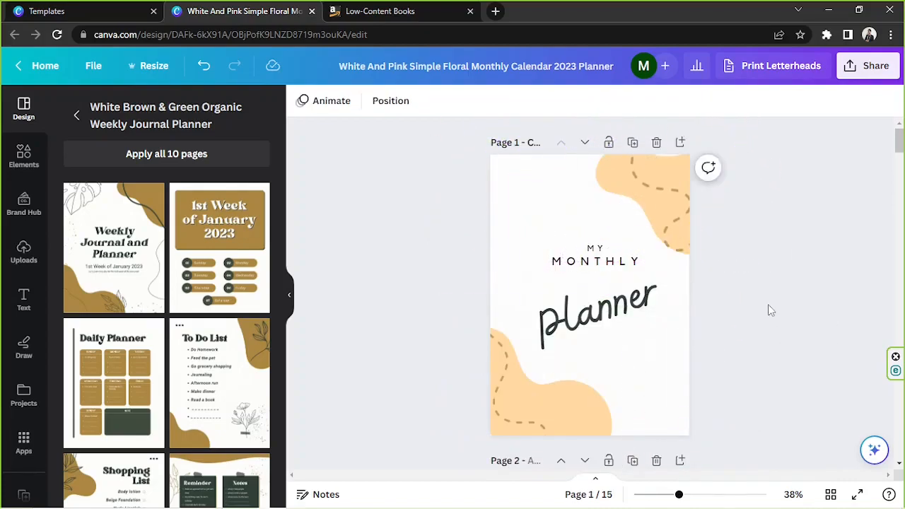
# Step: Adjust the angles of both dashed lines and place pink circle clusters in the cover's upper-left and lower-right corners
pyautogui.scroll(-2, 804, 260)
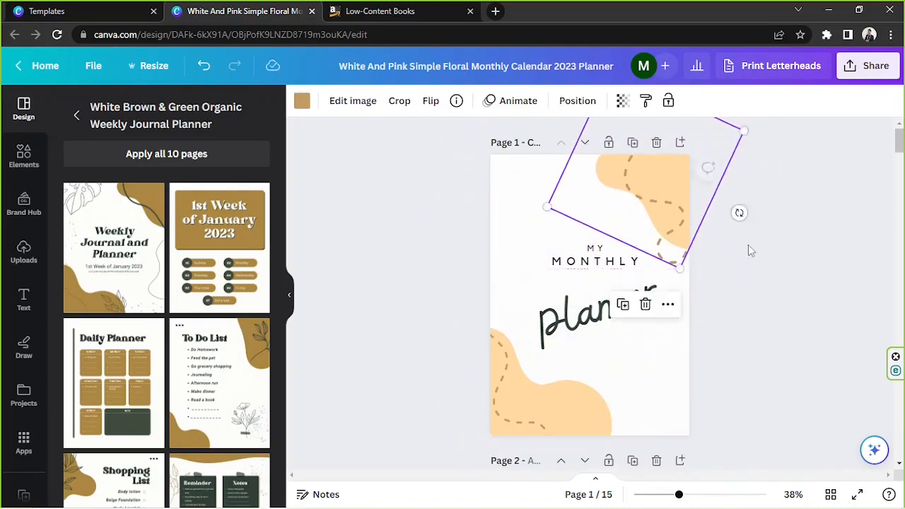
pyautogui.moveTo(574, 375); pyautogui.dragTo(586, 383)
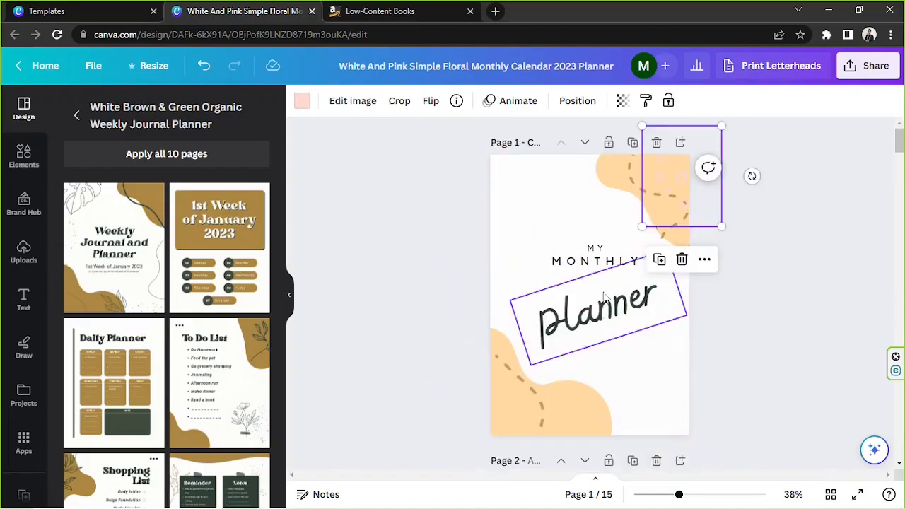
pyautogui.moveTo(537, 212); pyautogui.dragTo(552, 230)
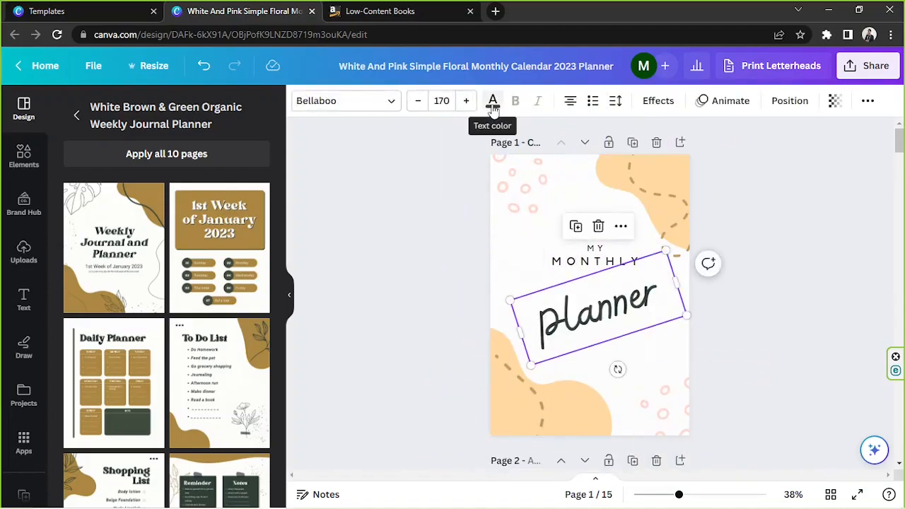
# Step: Recolor the word "planner" on the cover with the custom dusty mauve #A47A7D
pyautogui.click(493, 102)
pyautogui.click(149, 217)
pyautogui.click(77, 216)
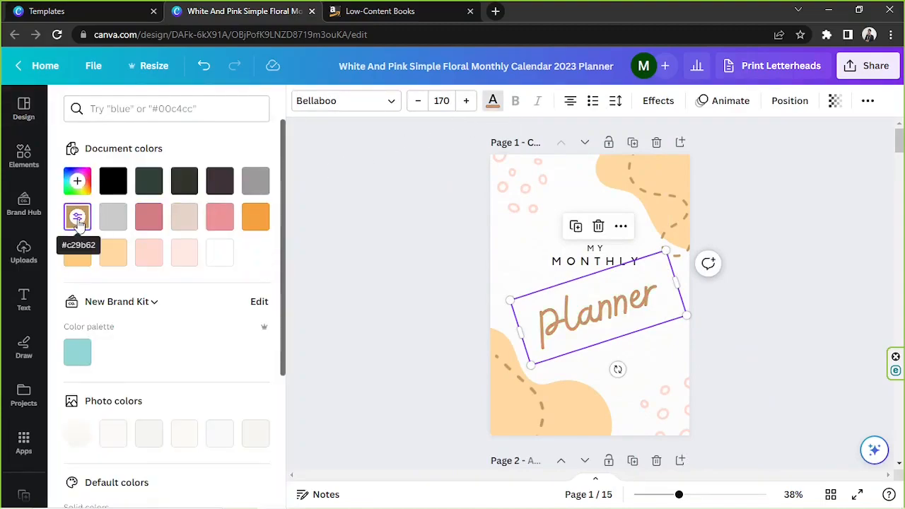
pyautogui.click(148, 216)
pyautogui.click(77, 181)
pyautogui.click(121, 237)
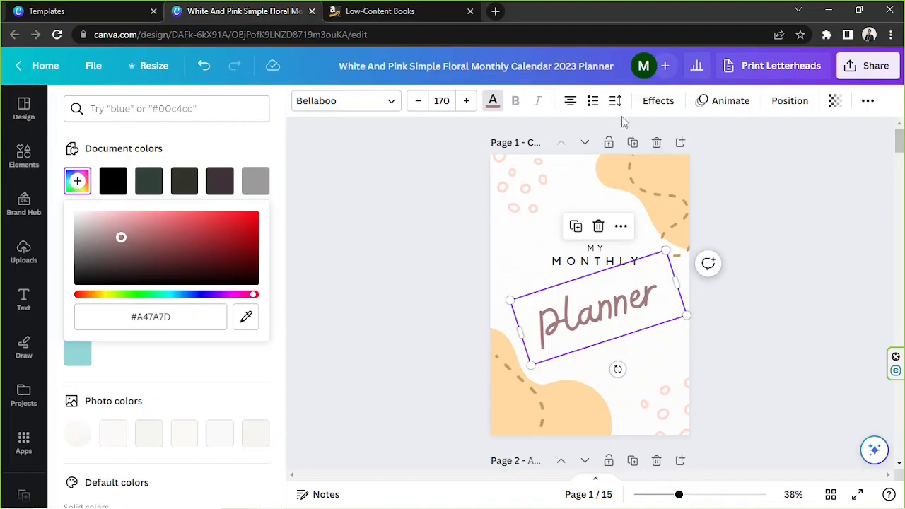
# Step: Try the Shadow, Lift, Hollow, Splice and Outline text effects on the cover's "planner" word
pyautogui.click(660, 102)
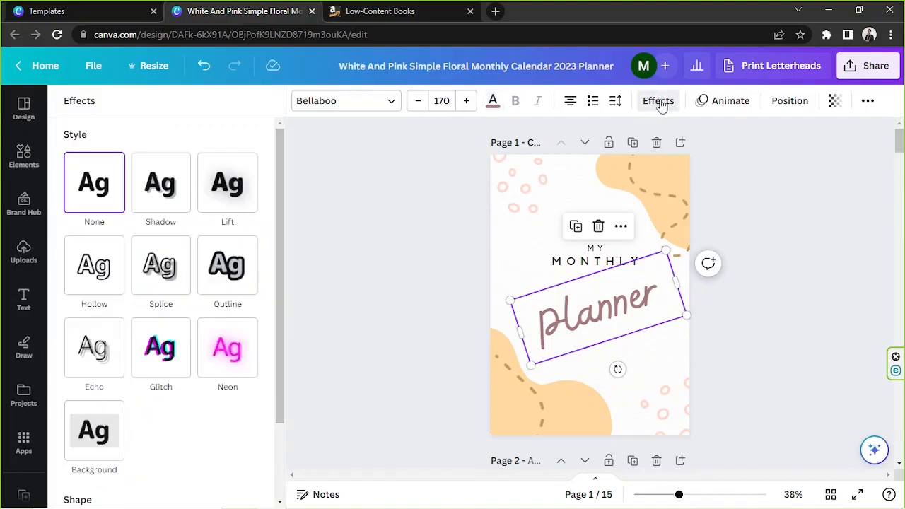
pyautogui.click(179, 200)
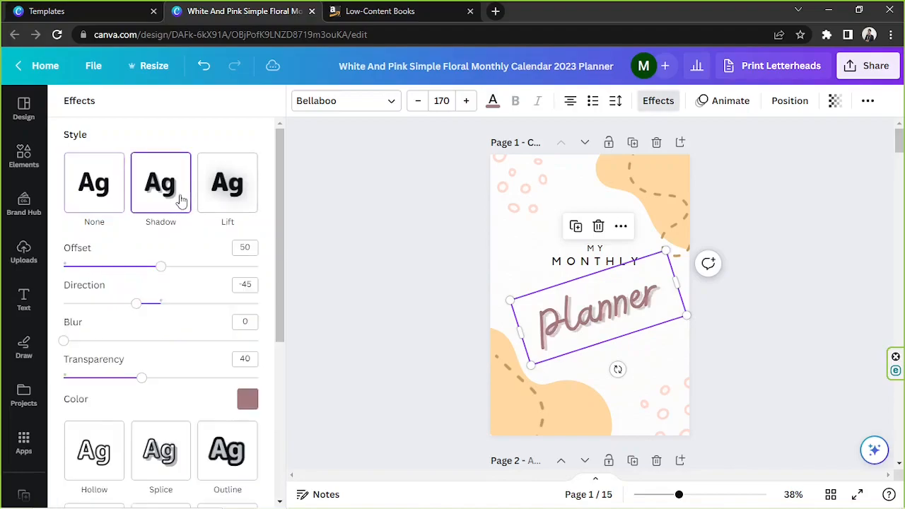
pyautogui.click(231, 193)
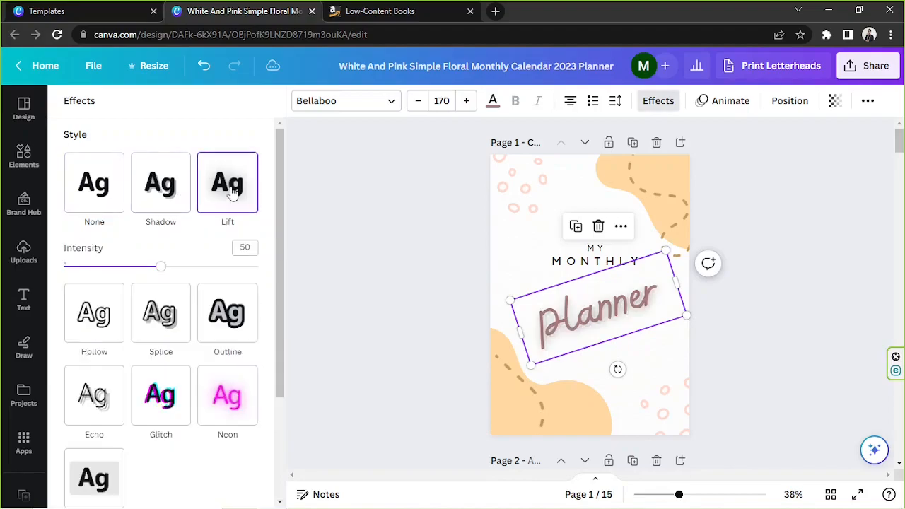
pyautogui.click(100, 299)
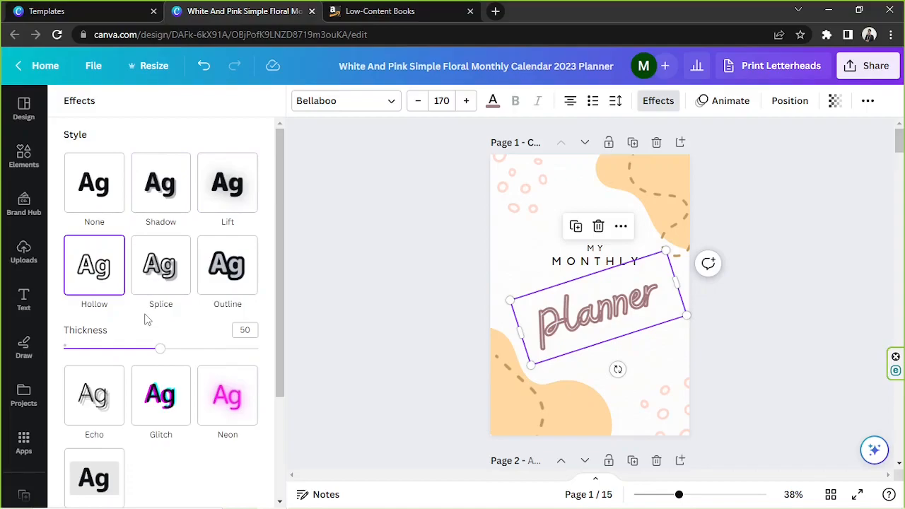
pyautogui.click(164, 286)
pyautogui.click(216, 284)
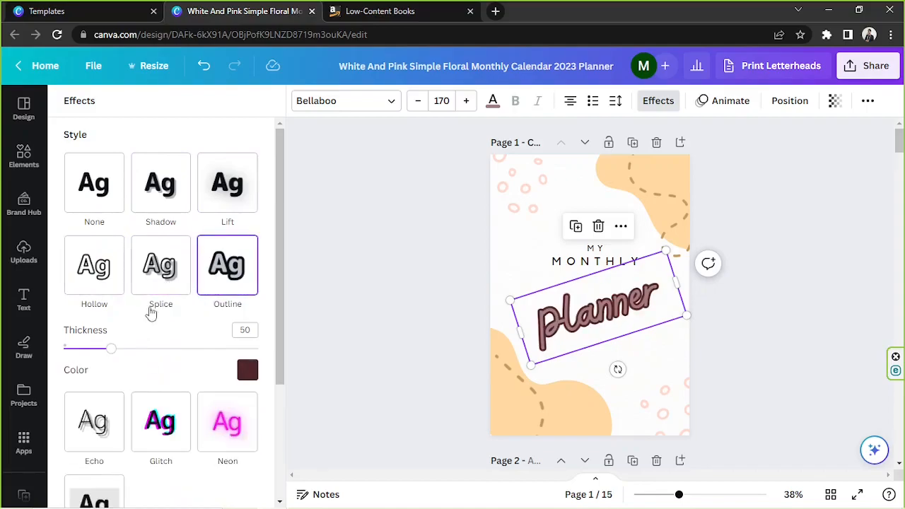
# Step: Try the Echo, Glitch, Neon and Background effects on the "planner" word, and reset its effect style to None
pyautogui.scroll(-2, 150, 312)
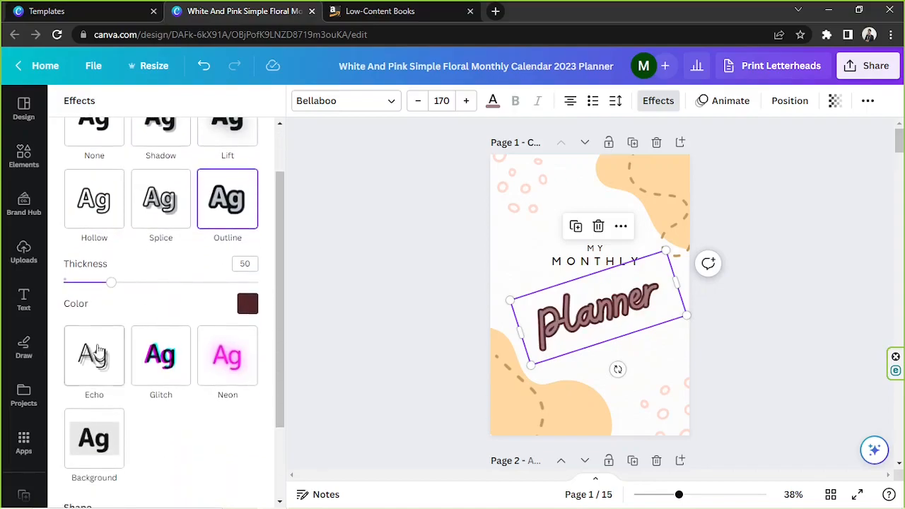
pyautogui.click(97, 353)
pyautogui.click(142, 292)
pyautogui.click(221, 293)
pyautogui.click(88, 410)
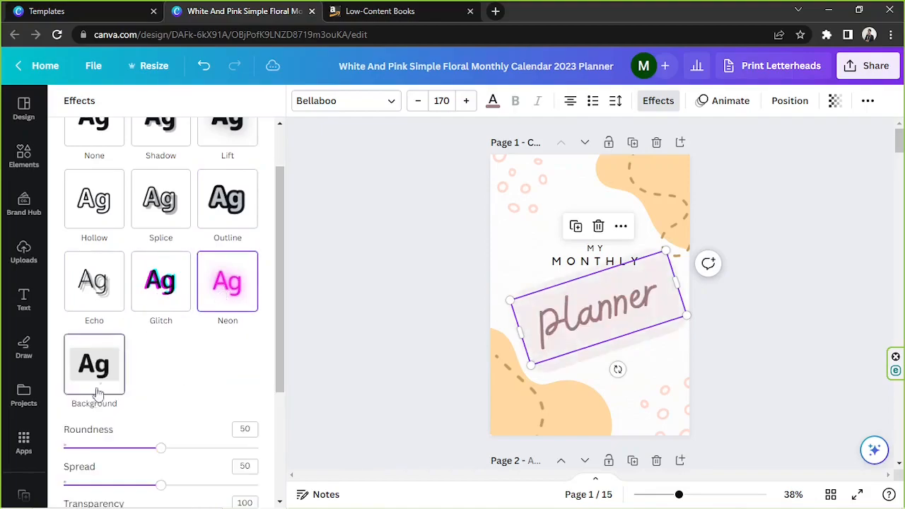
pyautogui.scroll(-4, 165, 286)
pyautogui.scroll(4, 162, 283)
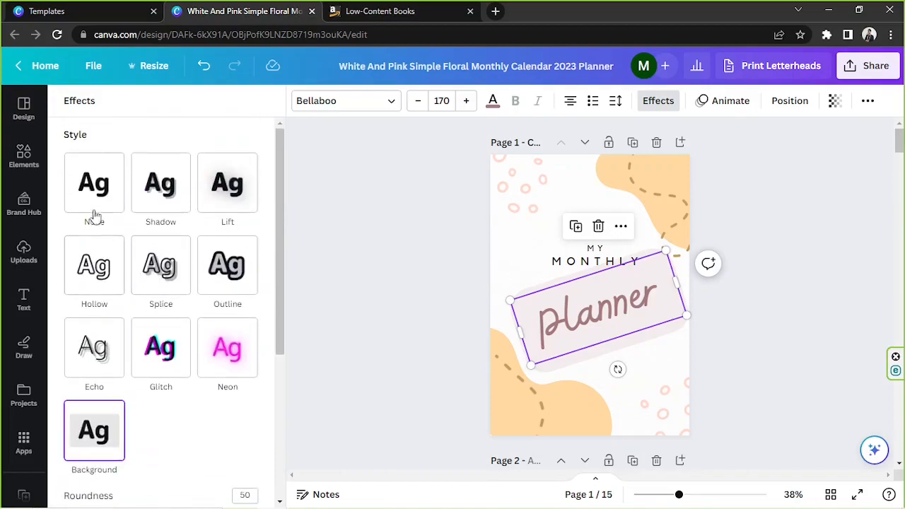
pyautogui.click(91, 205)
# Step: Try curving the "planner" word with different Curve amounts, and reset its shape to None
pyautogui.scroll(-2, 137, 263)
pyautogui.click(153, 430)
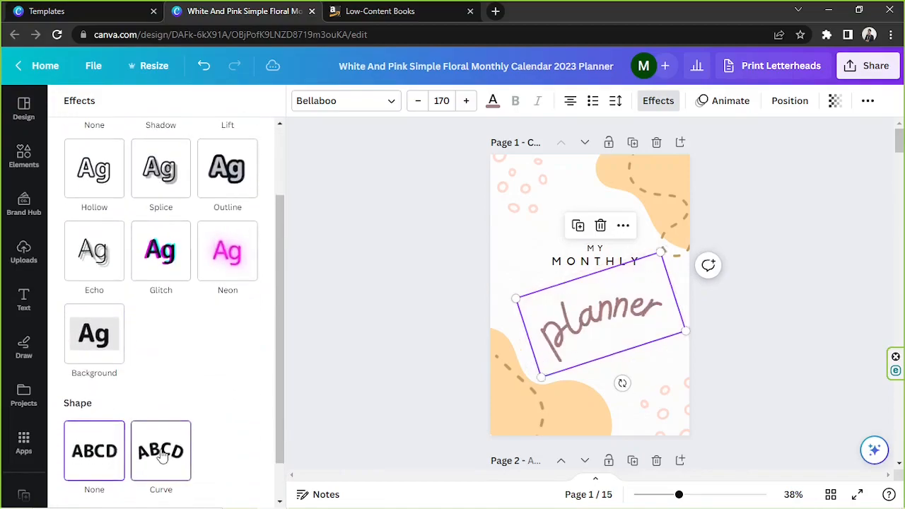
pyautogui.scroll(-1, 156, 396)
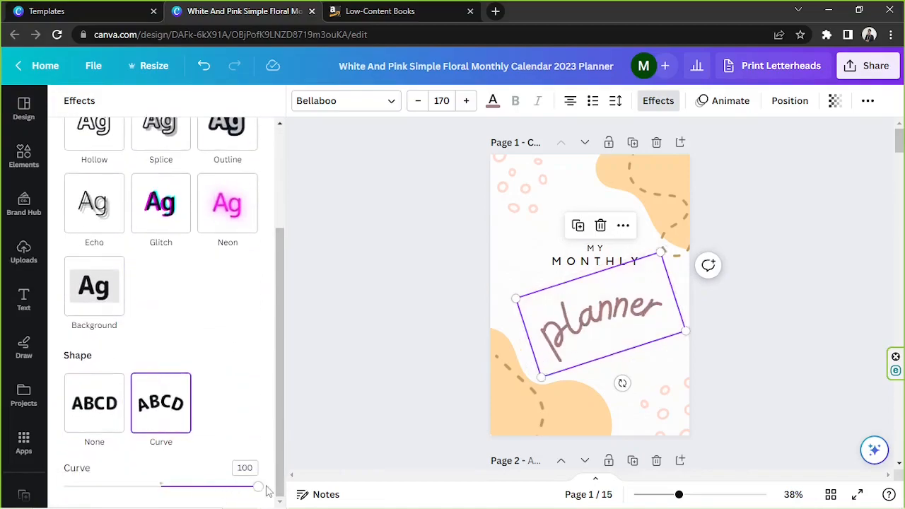
pyautogui.moveTo(258, 492); pyautogui.dragTo(78, 487)
pyautogui.moveTo(60, 444); pyautogui.dragTo(258, 485)
pyautogui.click(94, 403)
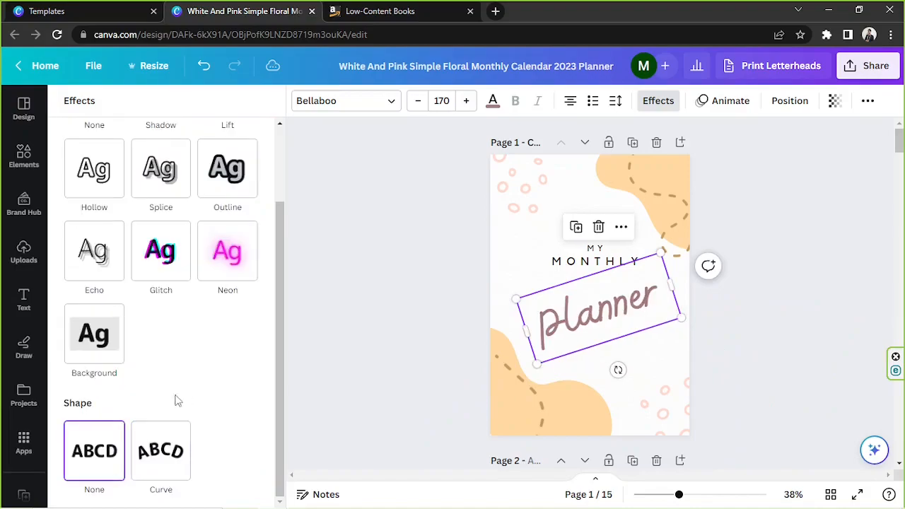
# Step: Try a Shadow effect in black and dark brown on the "planner" word, and remove the effect
pyautogui.scroll(1, 185, 398)
pyautogui.scroll(1, 185, 399)
pyautogui.click(177, 190)
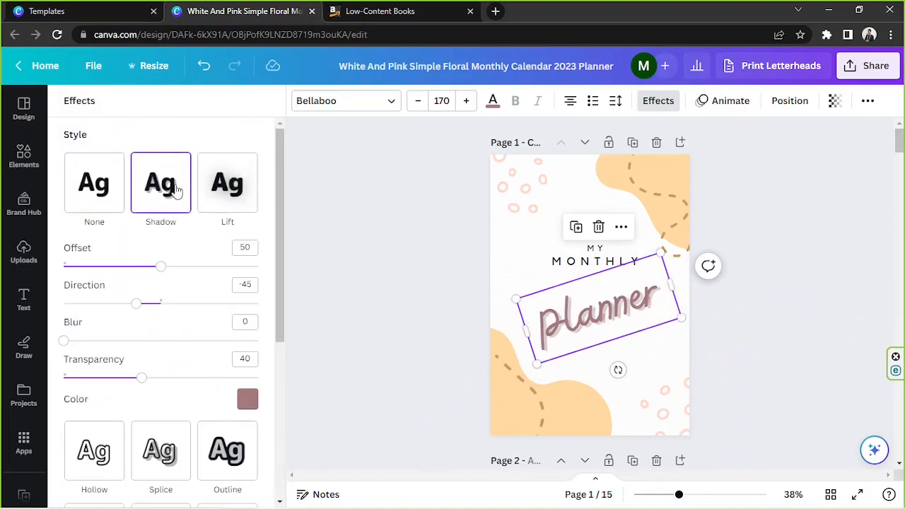
pyautogui.click(247, 399)
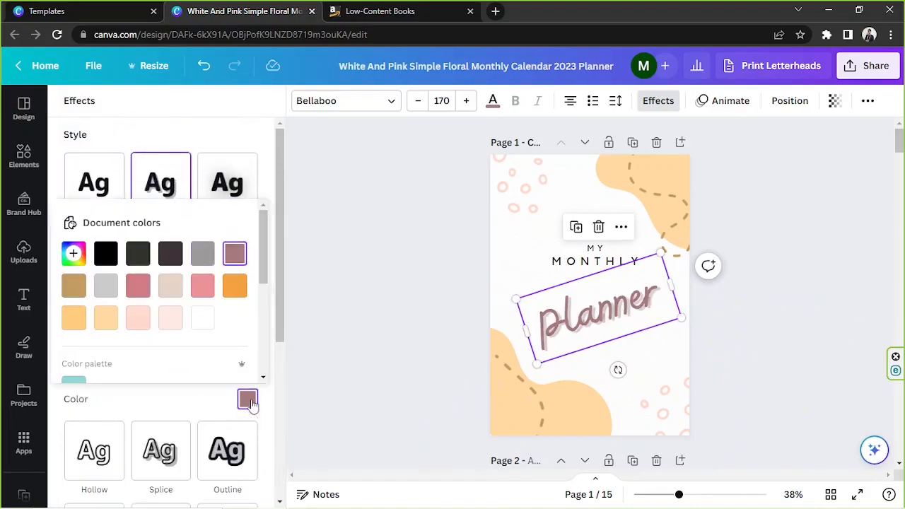
pyautogui.click(106, 253)
pyautogui.click(169, 254)
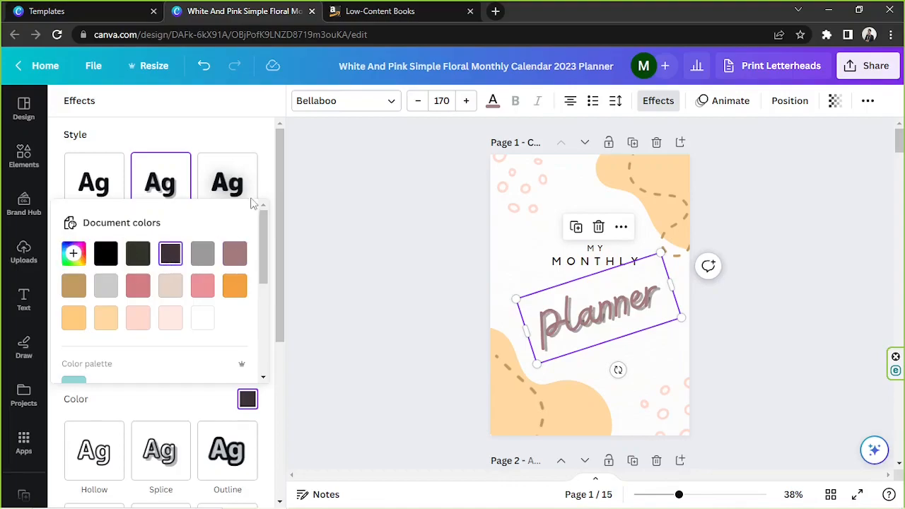
pyautogui.click(109, 181)
pyautogui.click(789, 282)
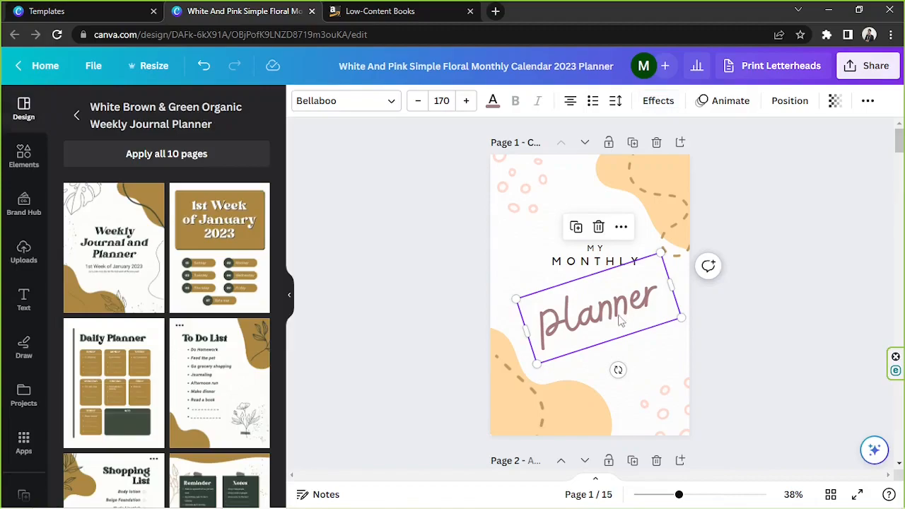
# Step: Review the finished cover and the monthly calendar pages throughout the document
pyautogui.click(289, 295)
pyautogui.click(622, 266)
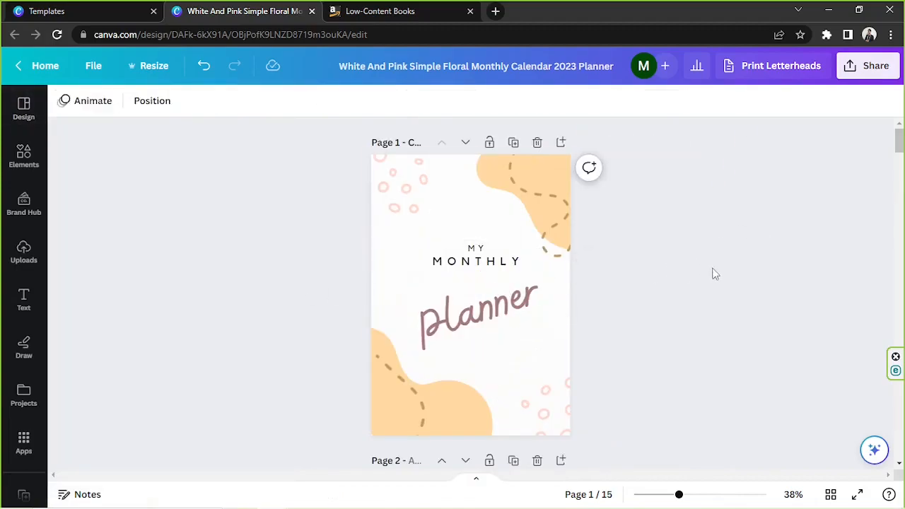
pyautogui.scroll(-5, 716, 272)
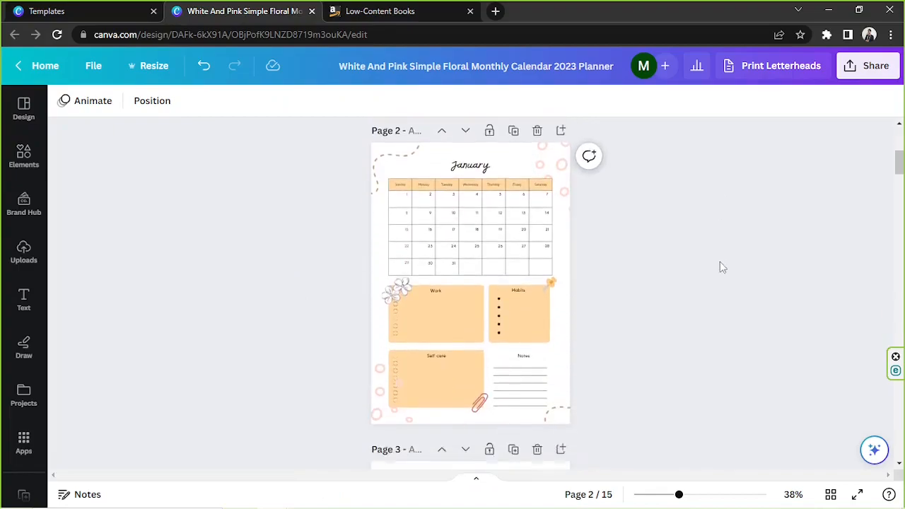
pyautogui.moveTo(896, 180)
pyautogui.mouseDown()
pyautogui.moveTo(899, 142)
pyautogui.moveTo(895, 198)
pyautogui.moveTo(838, 257)
pyautogui.mouseUp()
pyautogui.moveTo(743, 298)
pyautogui.mouseDown()
pyautogui.moveTo(658, 299)
pyautogui.moveTo(386, 182)
pyautogui.mouseUp()
pyautogui.click(850, 312)
pyautogui.scroll(5, 898, 227)
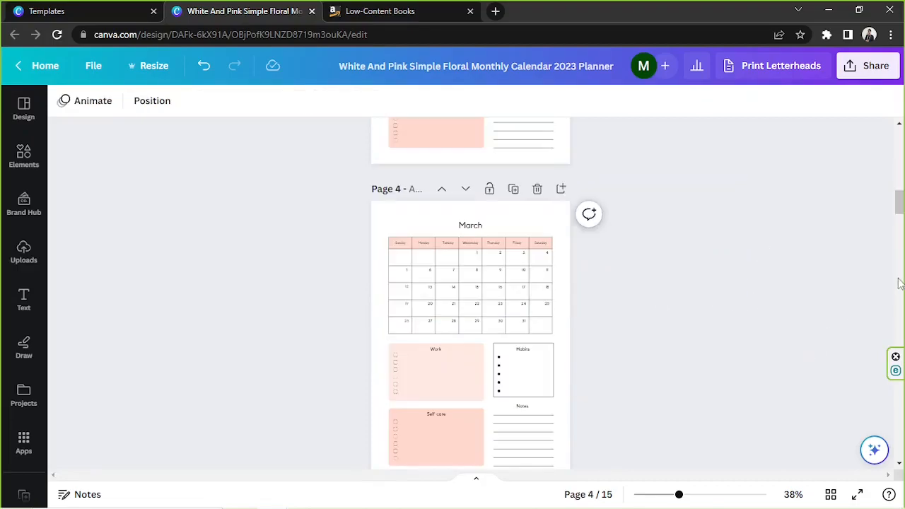
pyautogui.scroll(-10, 884, 389)
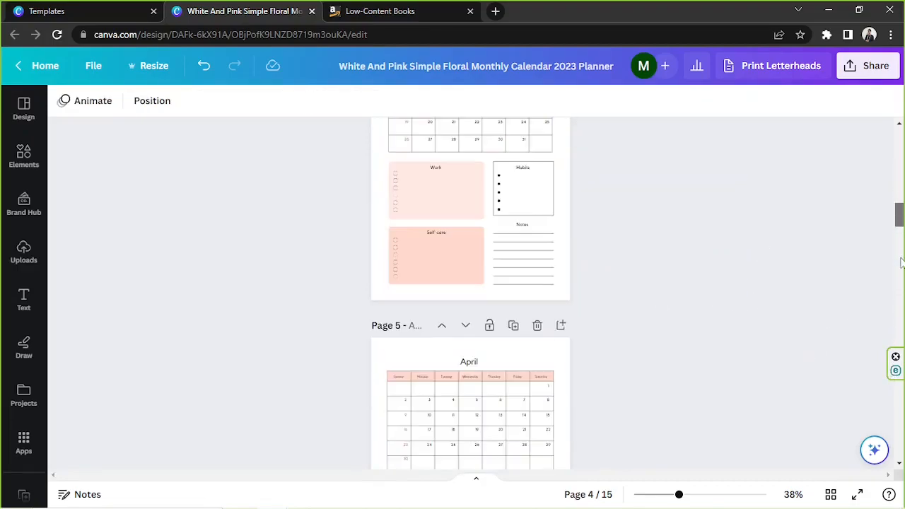
pyautogui.scroll(-7, 883, 396)
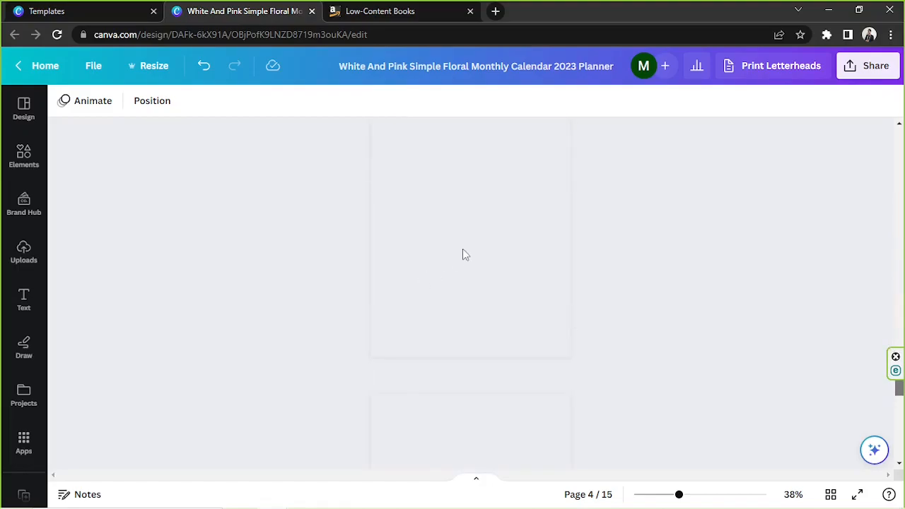
pyautogui.moveTo(900, 398); pyautogui.dragTo(900, 127)
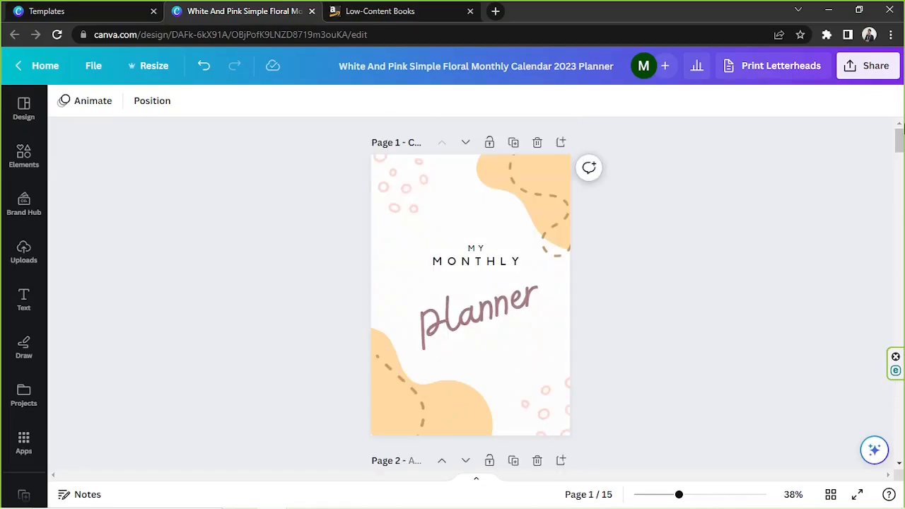
pyautogui.scroll(-4, 804, 153)
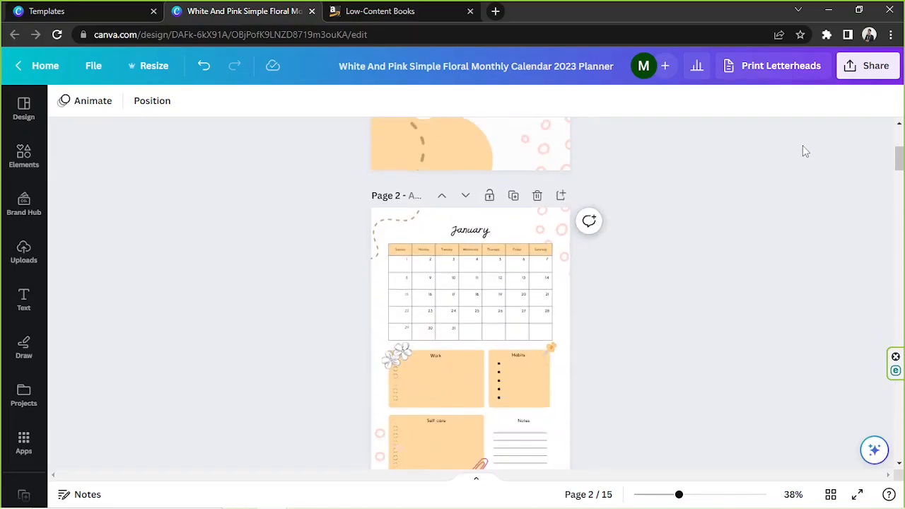
pyautogui.scroll(-1, 803, 148)
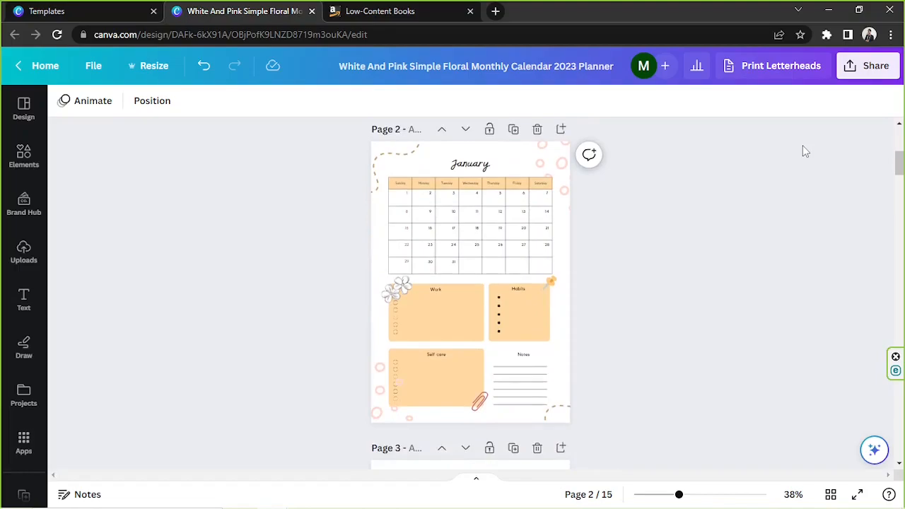
# Step: Open the design's download settings and review the file types and page selection, keeping PDF Standard and all 15 pages
pyautogui.click(871, 78)
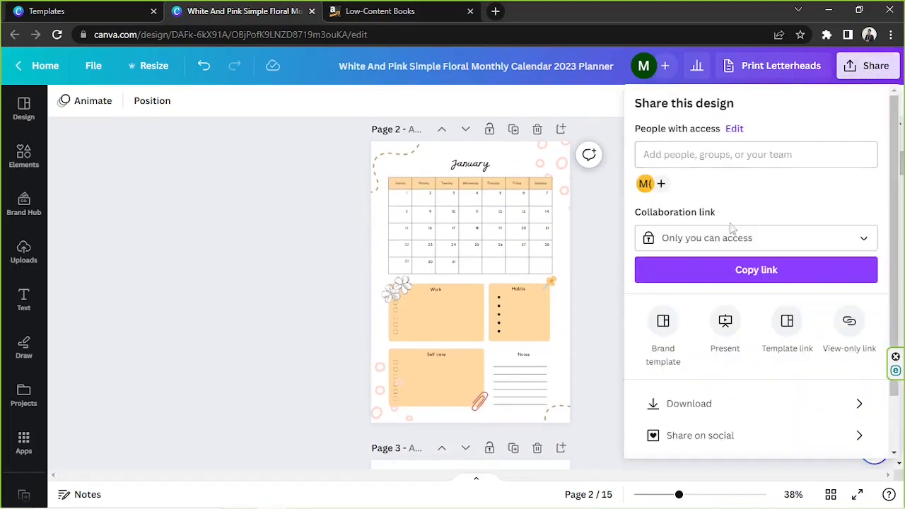
pyautogui.click(700, 406)
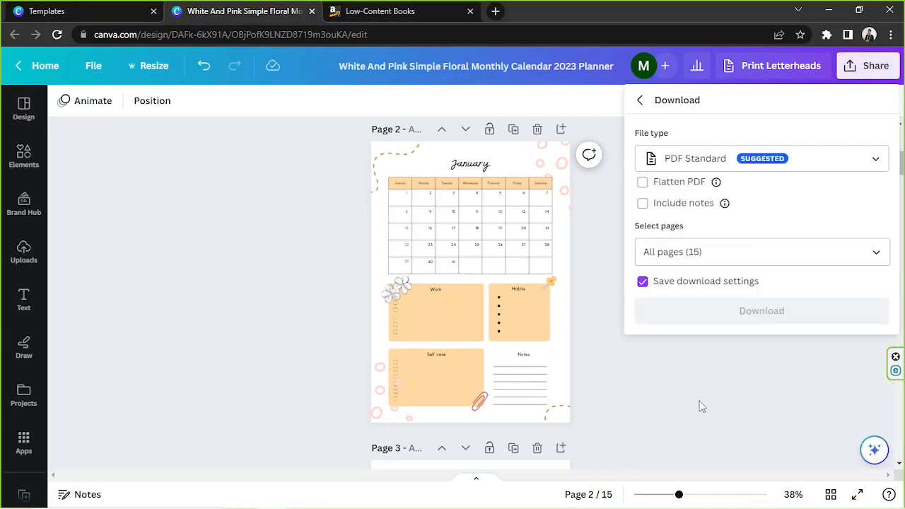
pyautogui.click(743, 161)
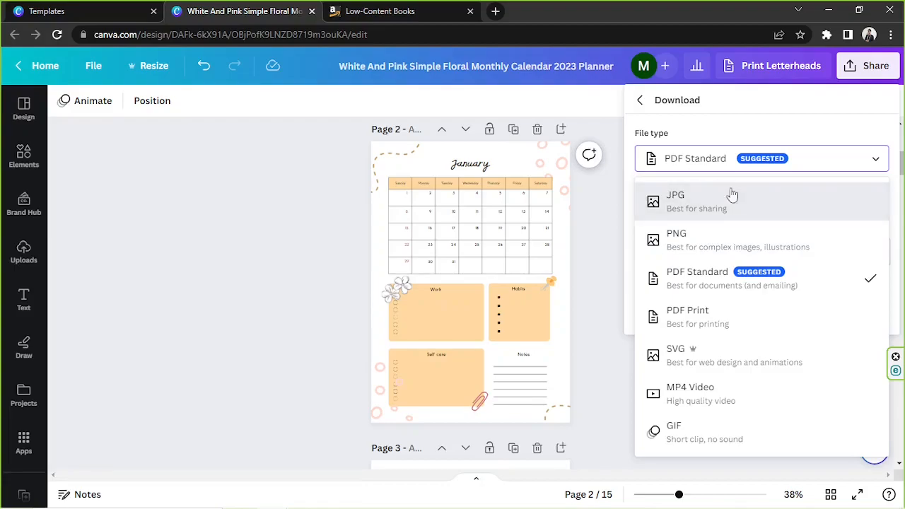
pyautogui.click(775, 164)
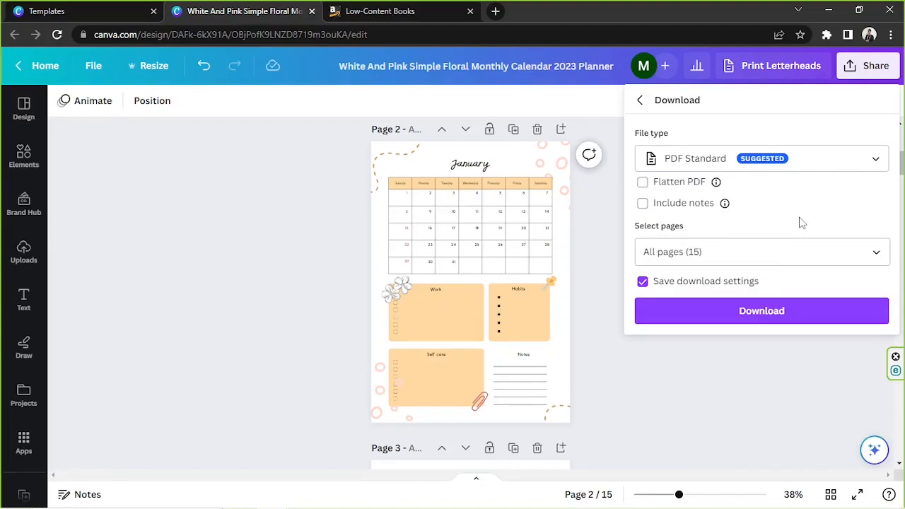
pyautogui.click(777, 248)
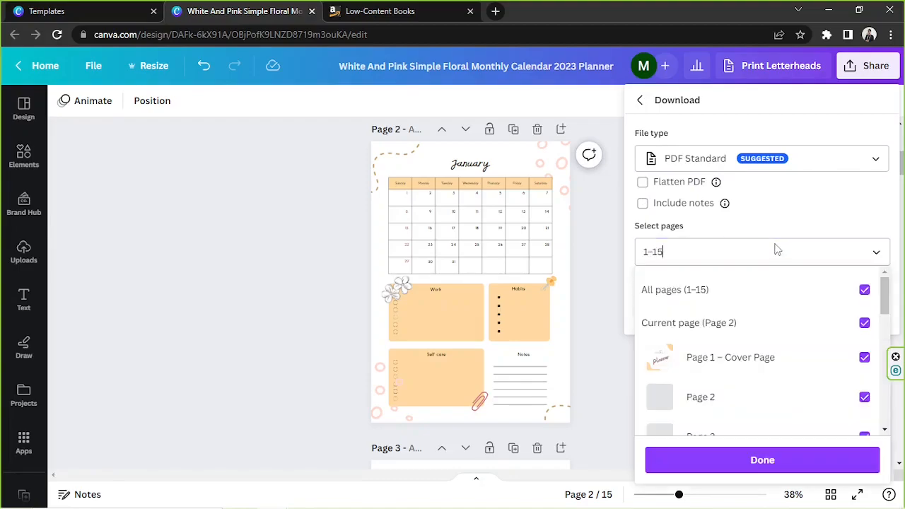
pyautogui.scroll(-5, 778, 304)
pyautogui.scroll(5, 781, 308)
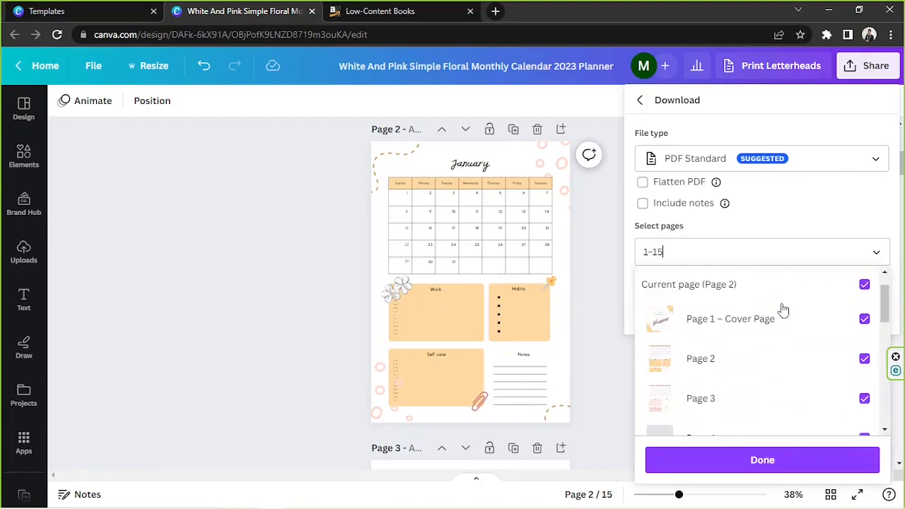
pyautogui.click(777, 253)
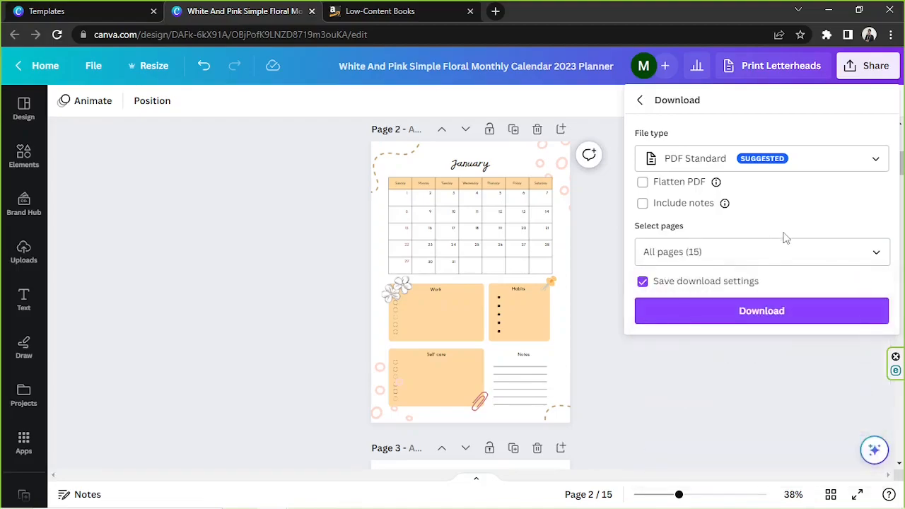